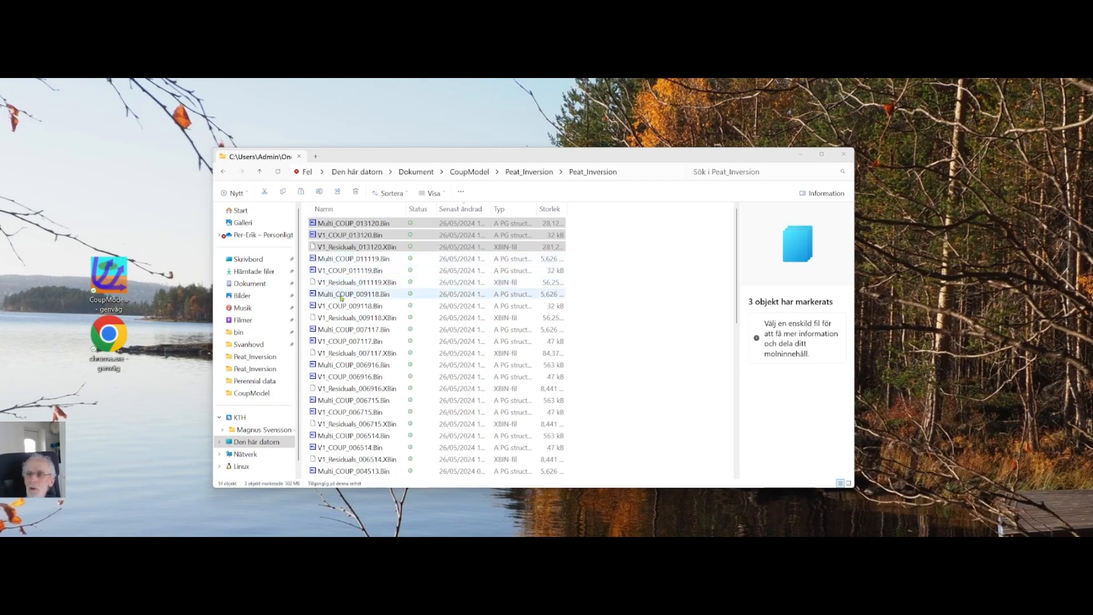
{"action": "double_click", "coordinate": [341, 294]}
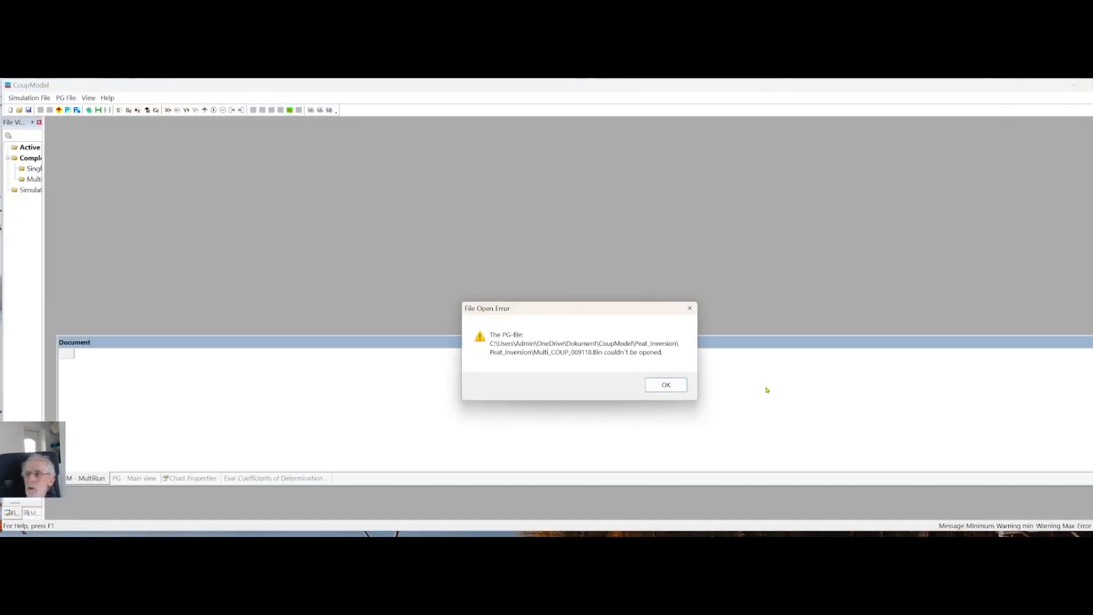
{"action": "left_click", "coordinate": [666, 385]}
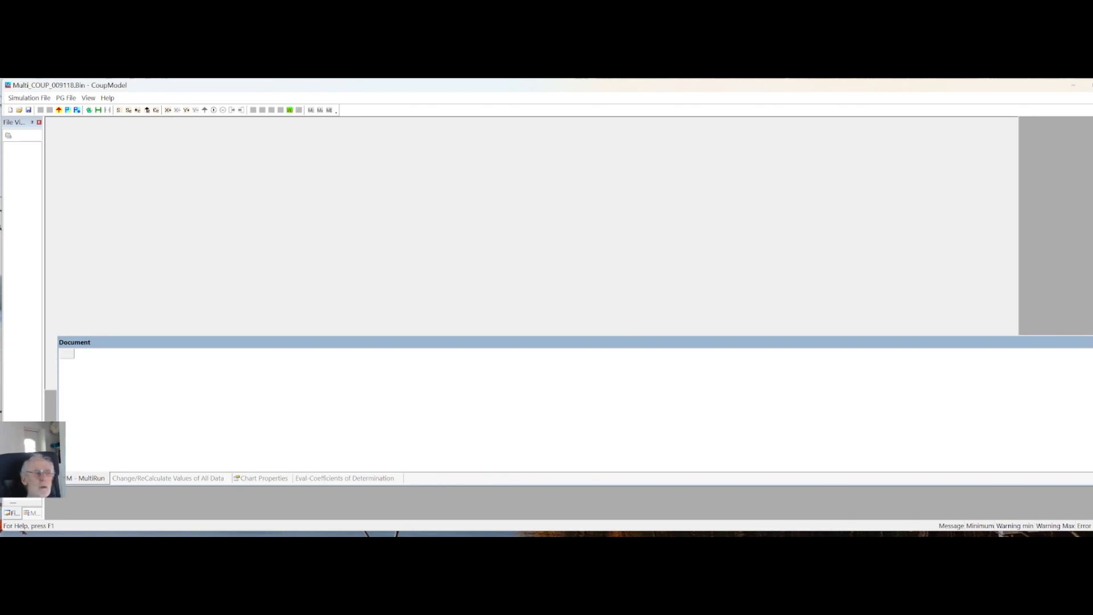
{"action": "left_click", "coordinate": [1092, 85]}
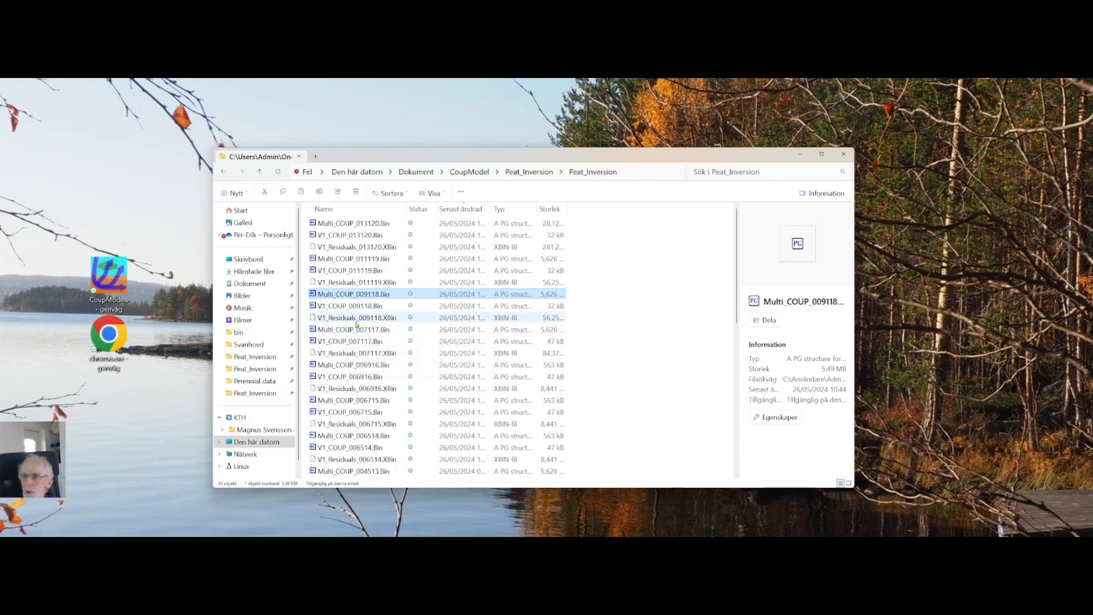
Open Peat_Inversion_Multi_011119.xml from the parent Peat_Inversion folder with CoupModel
{"action": "left_click", "coordinate": [520, 174]}
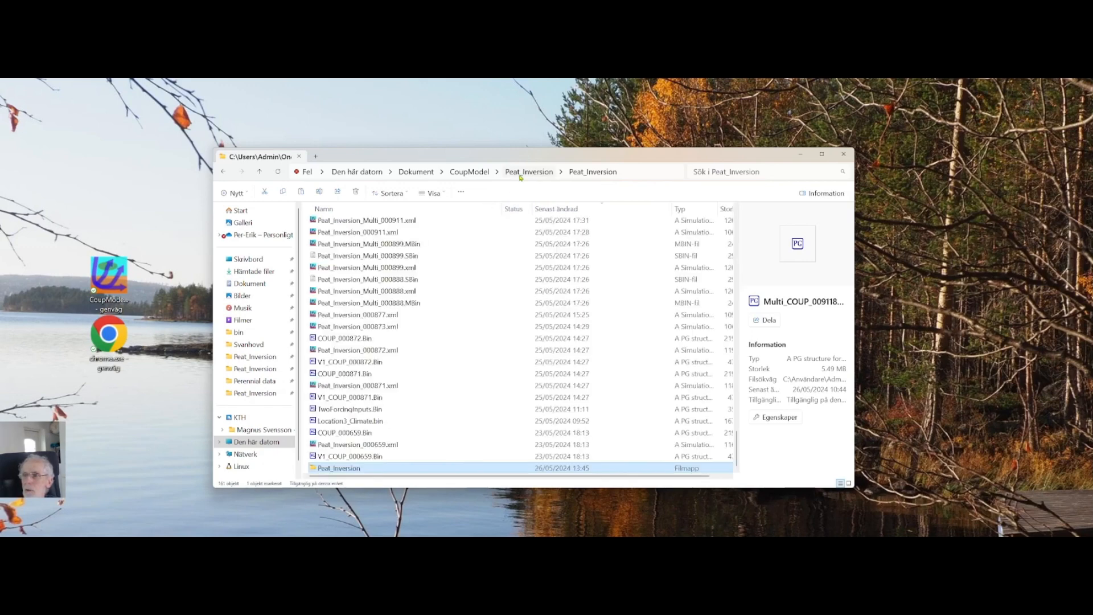
{"action": "scroll", "coordinate": [413, 372], "scroll_direction": "up", "scroll_amount": 20}
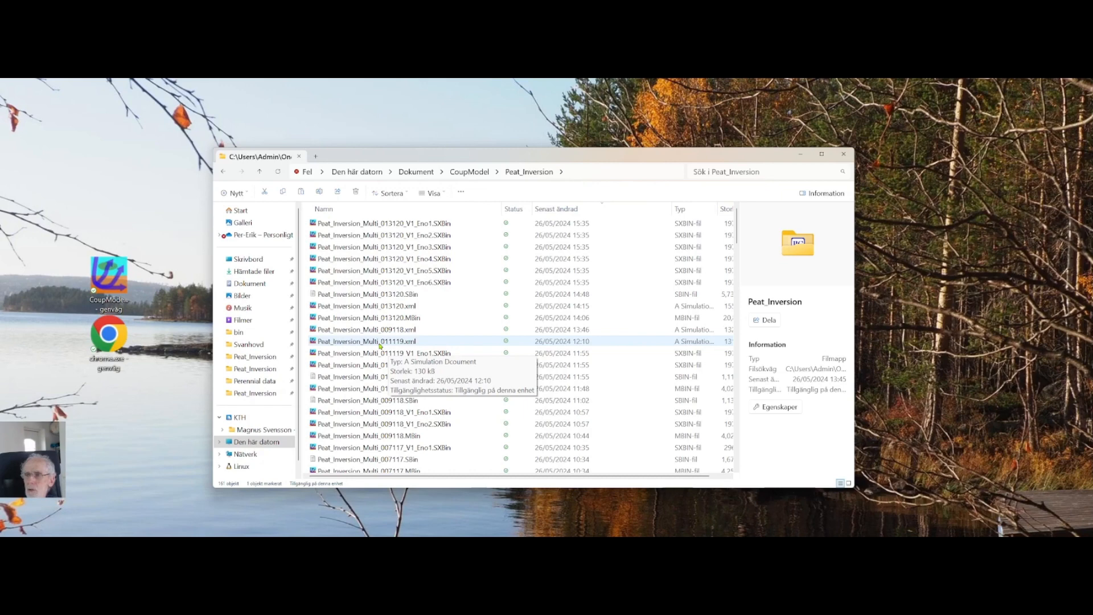
{"action": "right_click", "coordinate": [380, 344]}
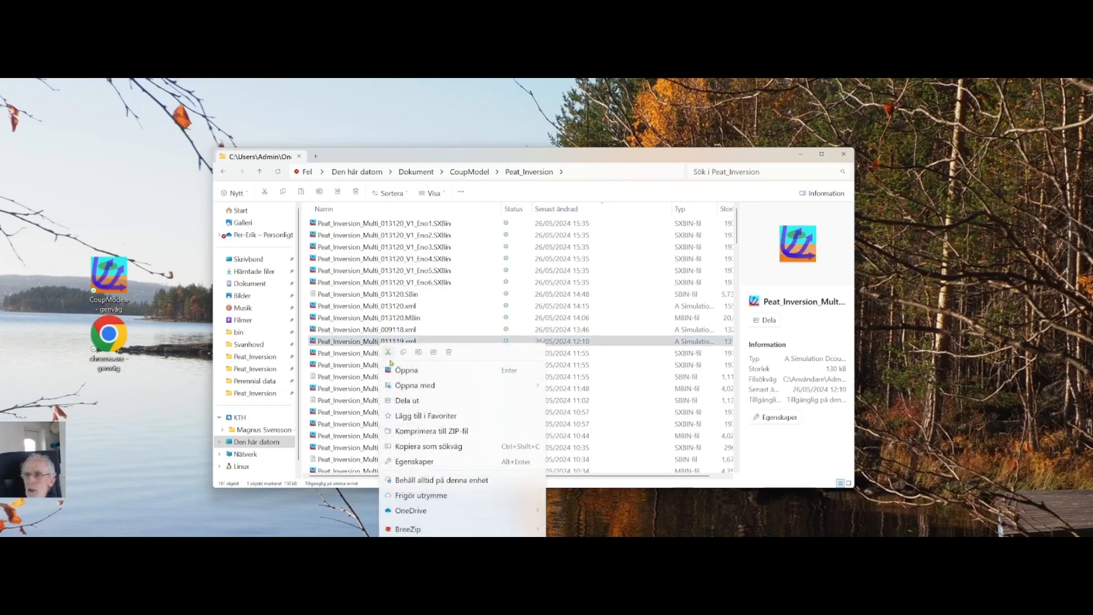
{"action": "mouse_move", "coordinate": [419, 385]}
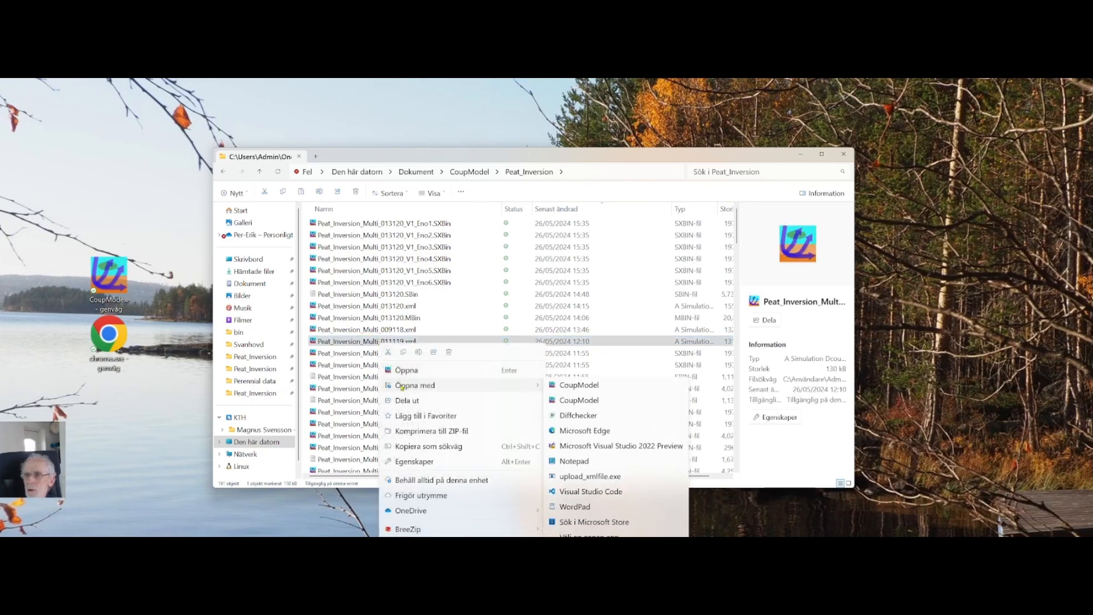
{"action": "left_click", "coordinate": [574, 404]}
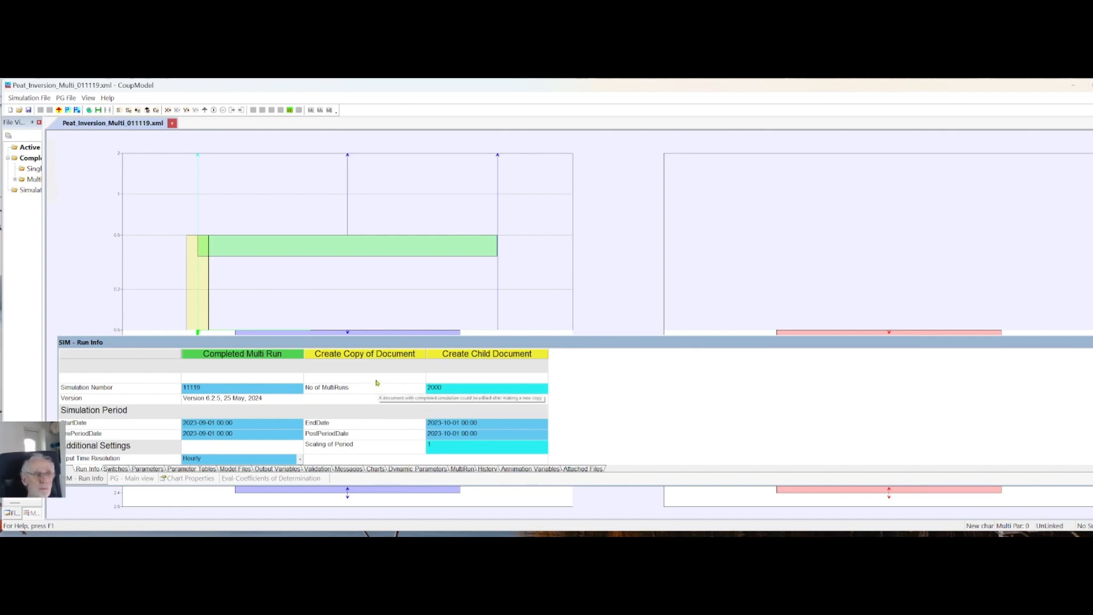
Create an editable copy of the completed multi-run document and review its general run settings
{"action": "left_click", "coordinate": [357, 354]}
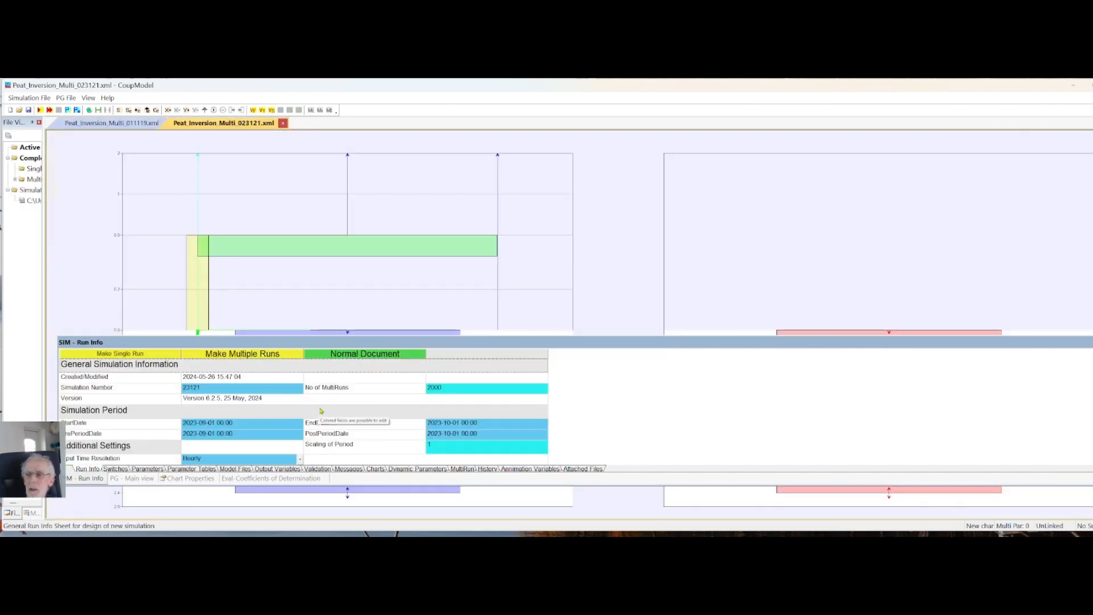
{"action": "scroll", "coordinate": [338, 420], "scroll_direction": "down", "scroll_amount": 1}
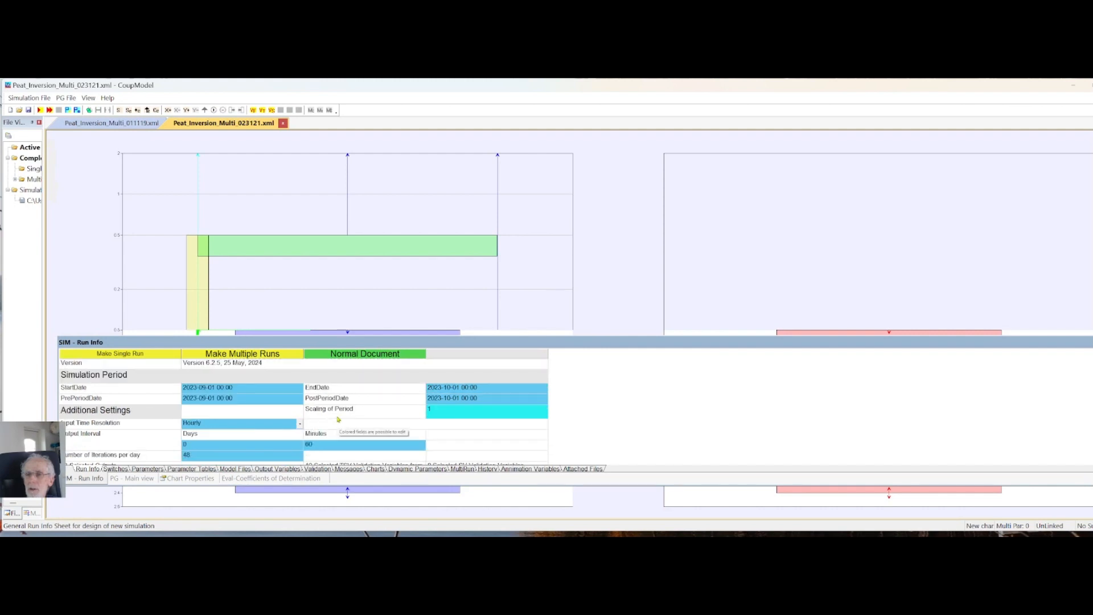
{"action": "scroll", "coordinate": [338, 420], "scroll_direction": "down", "scroll_amount": 1}
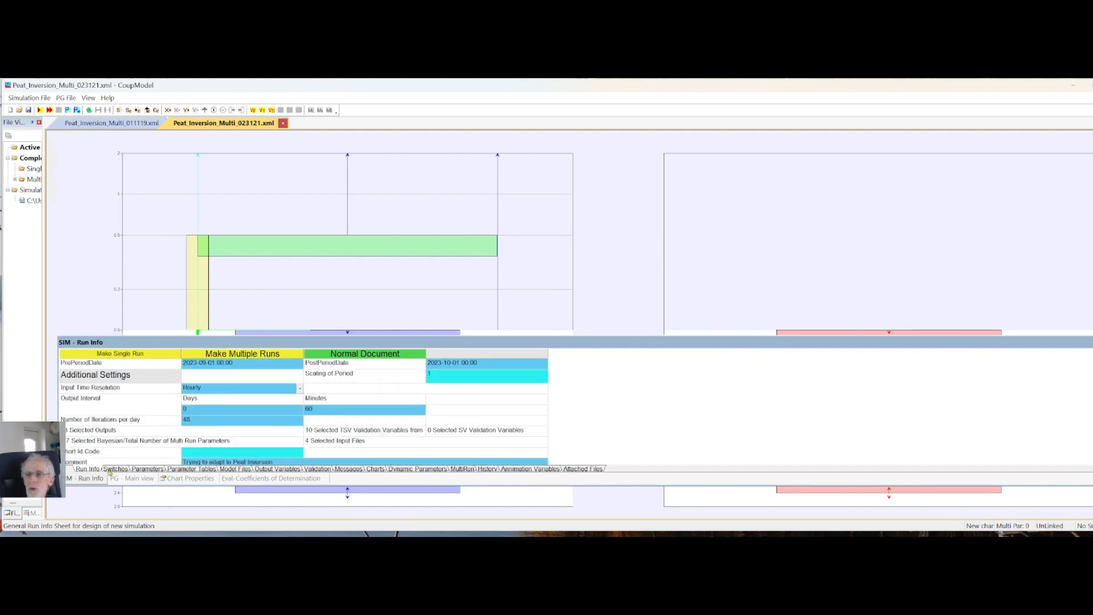
Show the document's model switches and enlarge the sheet area so that more of the list fits
{"action": "left_click", "coordinate": [113, 469]}
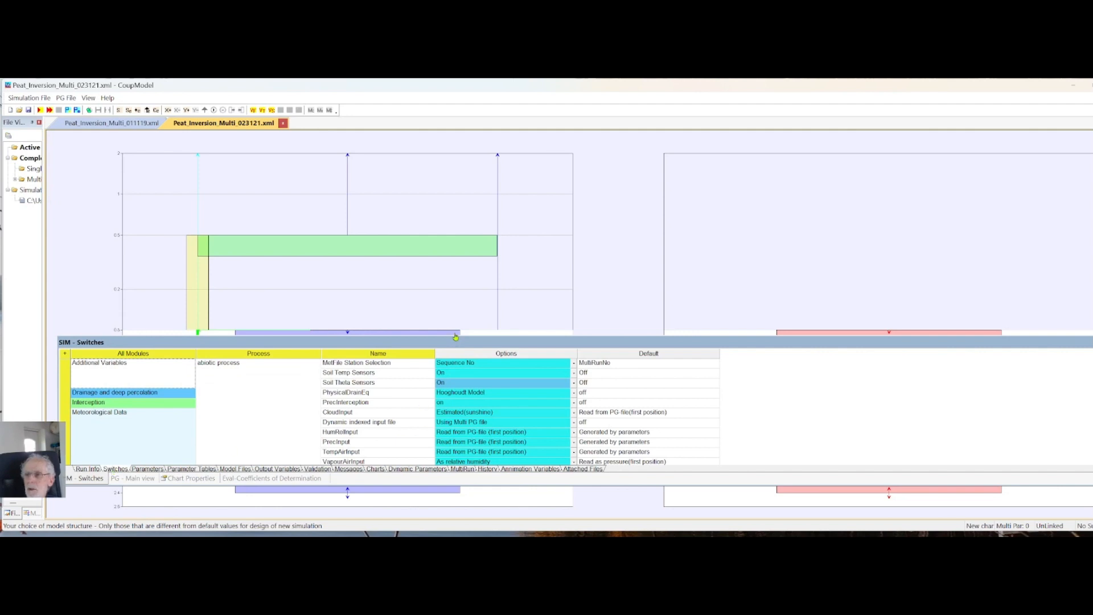
{"action": "left_click_drag", "start_coordinate": [455, 335], "coordinate": [493, 213]}
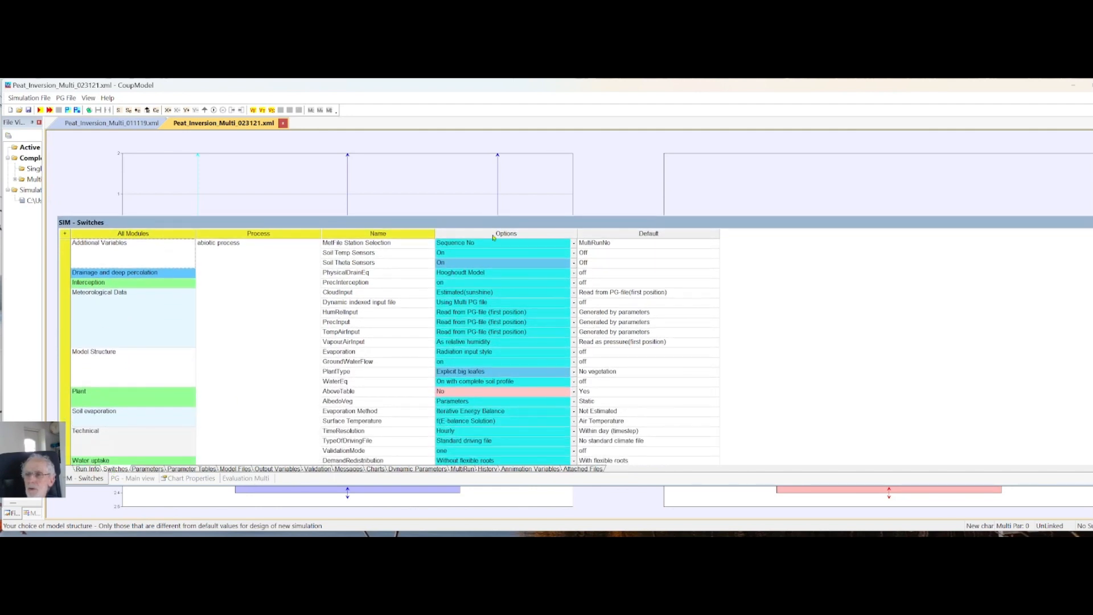
{"action": "scroll", "coordinate": [734, 360], "scroll_direction": "down", "scroll_amount": 1}
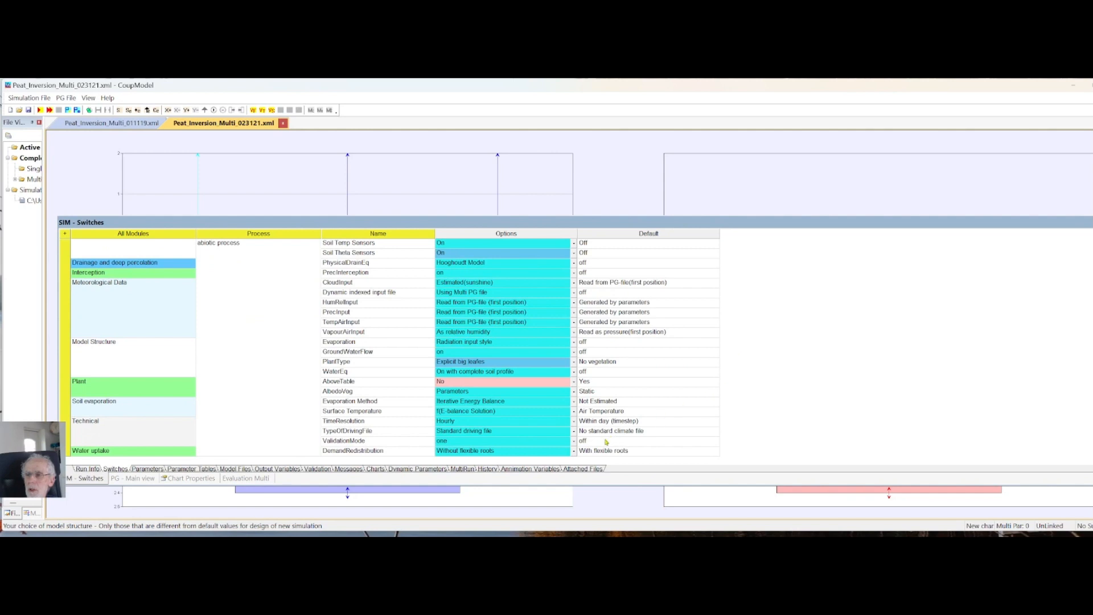
Expand the full list of Technical switches and set PreDefinedEnsembles to six
{"action": "left_click", "coordinate": [139, 439]}
{"action": "scroll", "coordinate": [267, 376], "scroll_direction": "down", "scroll_amount": 12}
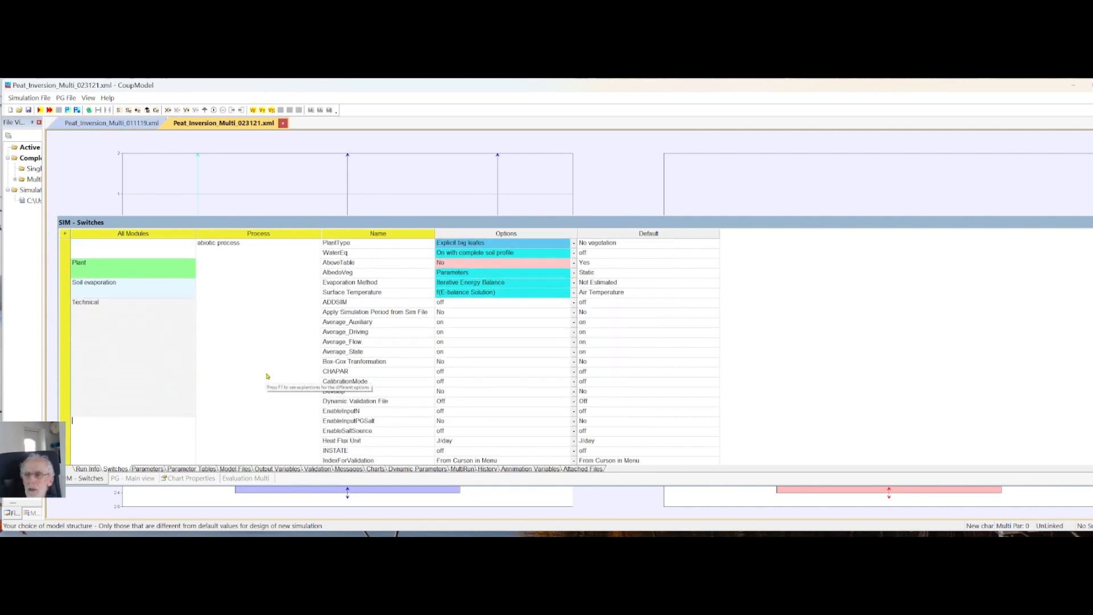
{"action": "scroll", "coordinate": [268, 377], "scroll_direction": "down", "scroll_amount": 1}
{"action": "scroll", "coordinate": [695, 393], "scroll_direction": "down", "scroll_amount": 3}
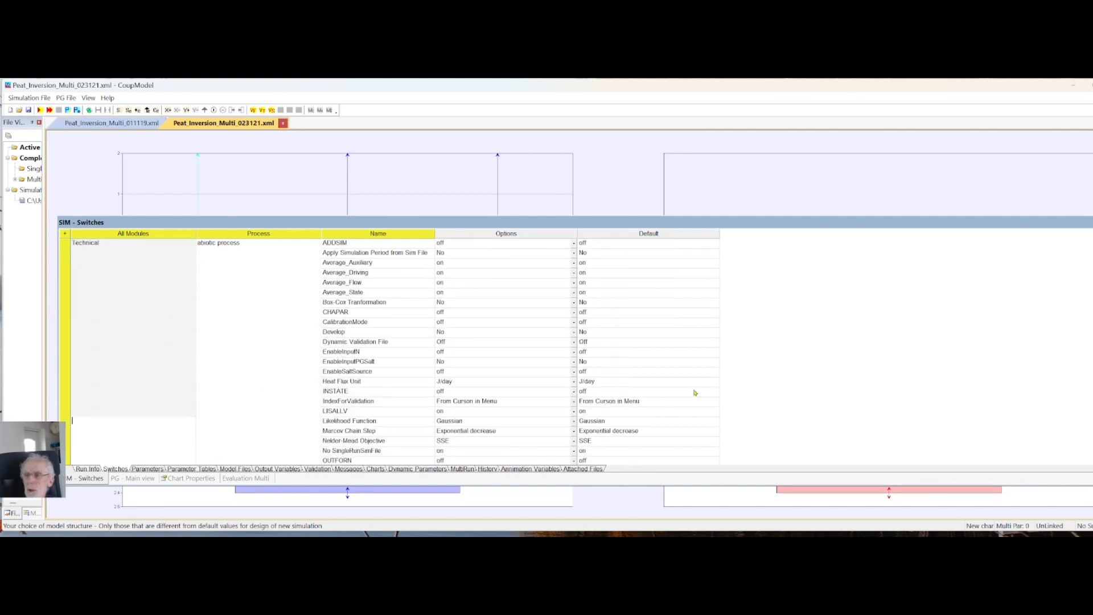
{"action": "scroll", "coordinate": [695, 392], "scroll_direction": "down", "scroll_amount": 1}
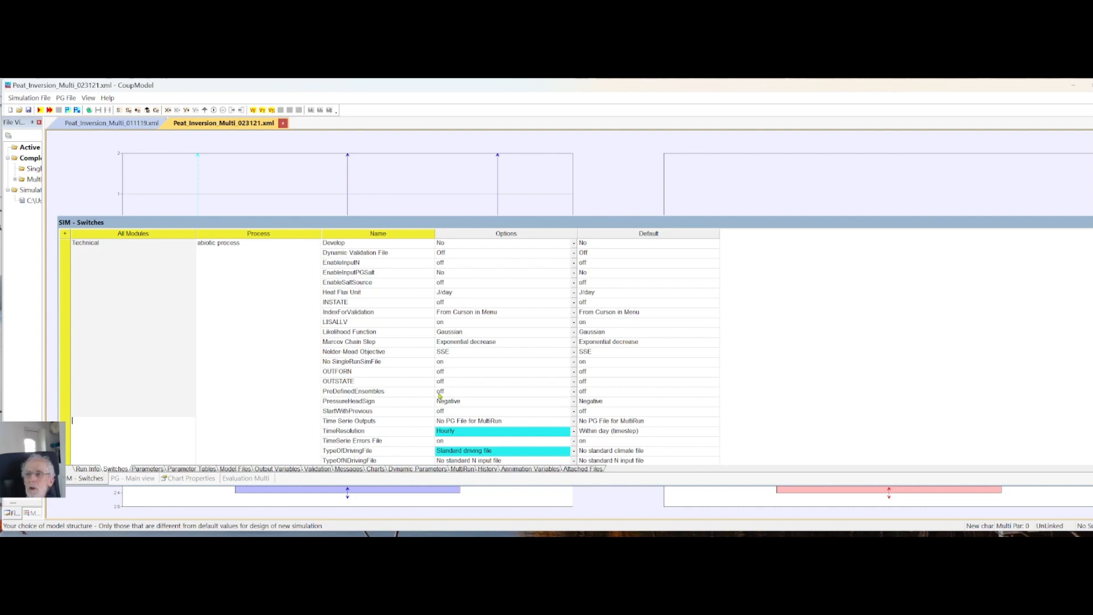
{"action": "left_click", "coordinate": [574, 392]}
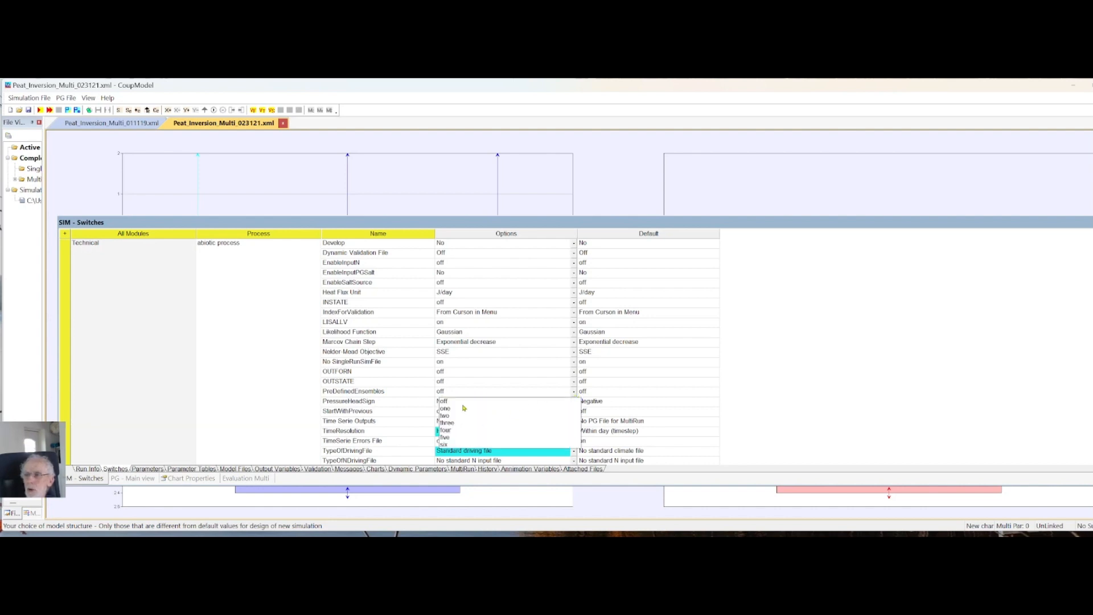
{"action": "left_click", "coordinate": [447, 445]}
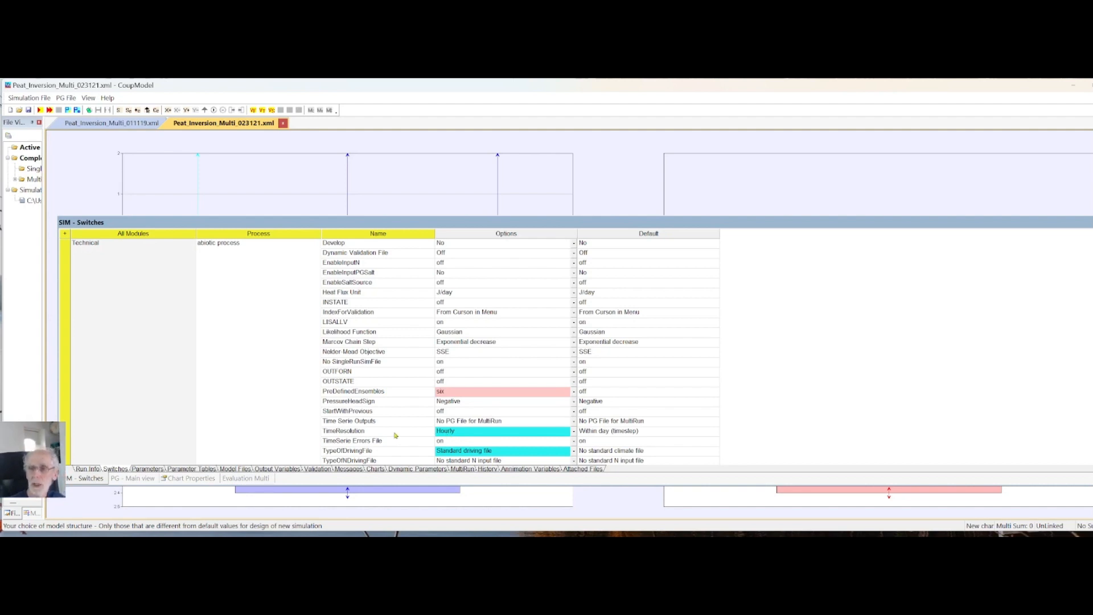
Set the number of elements of the Criteria for Ensembles parameter table to 12
{"action": "left_click", "coordinate": [180, 470]}
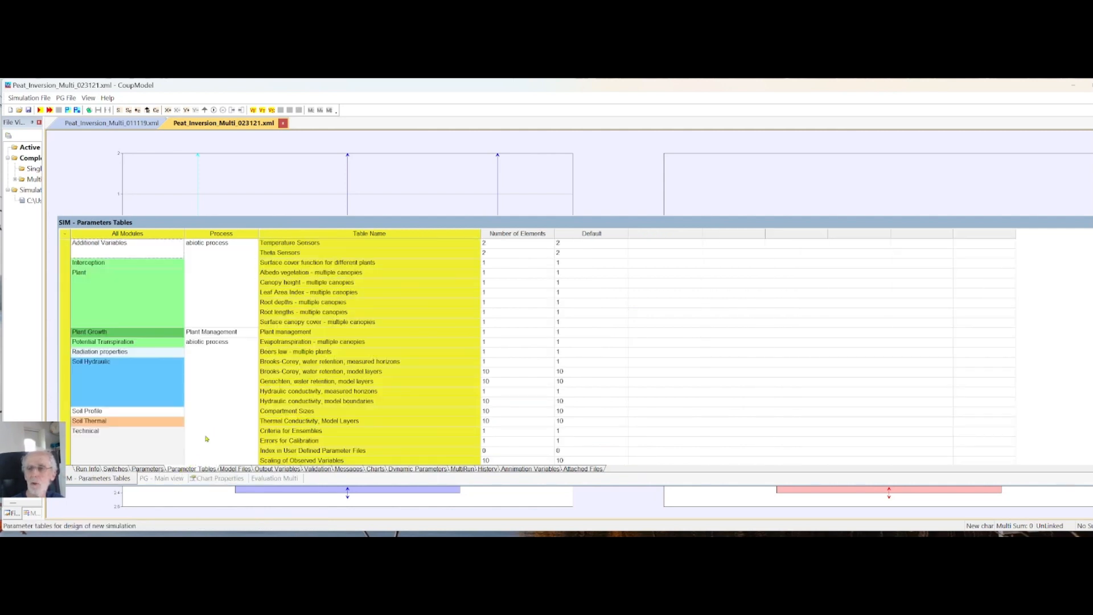
{"action": "scroll", "coordinate": [222, 414], "scroll_direction": "down", "scroll_amount": 1}
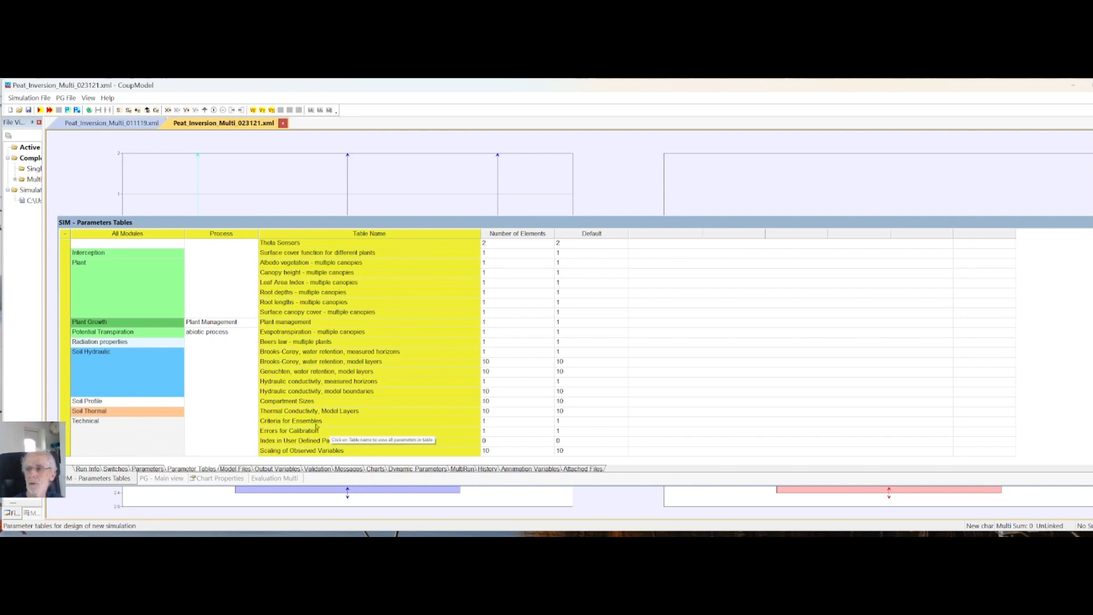
{"action": "double_click", "coordinate": [488, 425]}
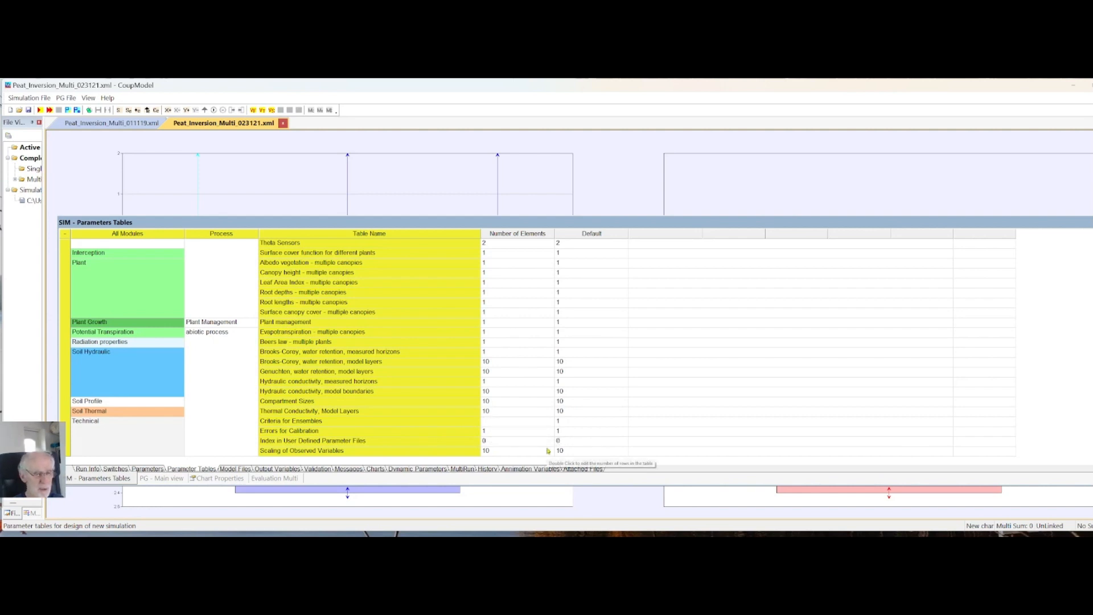
{"action": "type", "text": "12"}
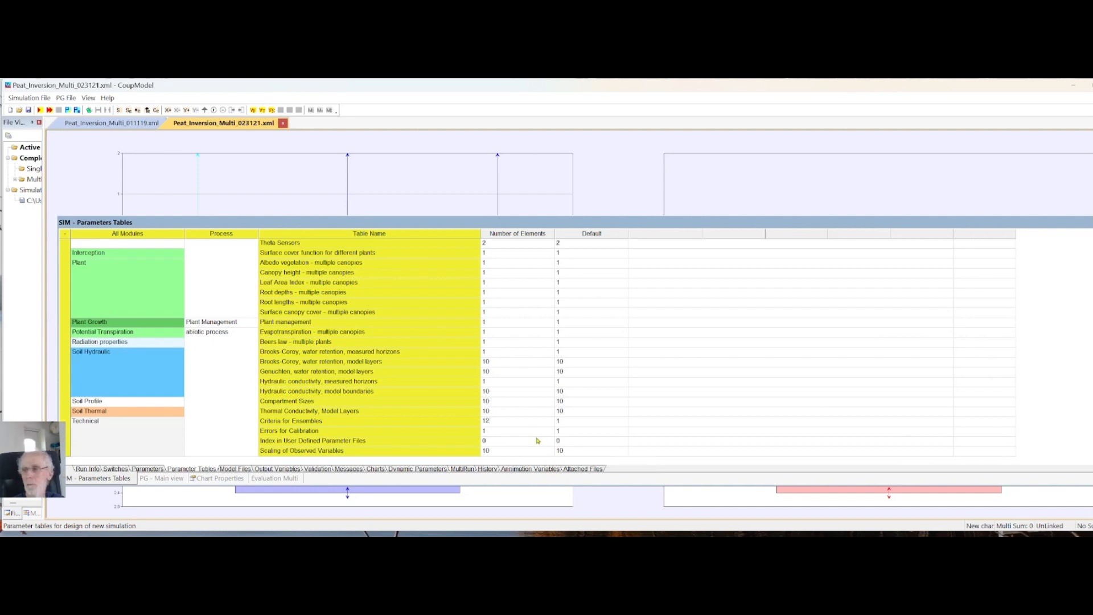
{"action": "key", "text": "Return"}
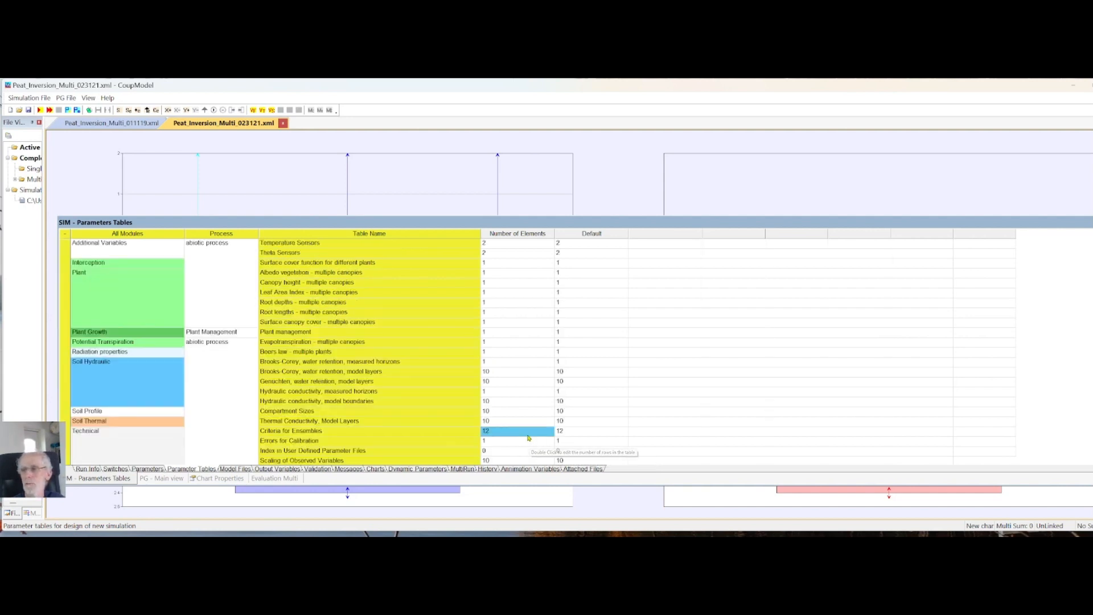
Expand the Criteria for Ensembles table and set Ensemble to 2 for indexes 3 and 4
{"action": "left_click", "coordinate": [388, 432]}
{"action": "scroll", "coordinate": [721, 322], "scroll_direction": "down", "scroll_amount": 5}
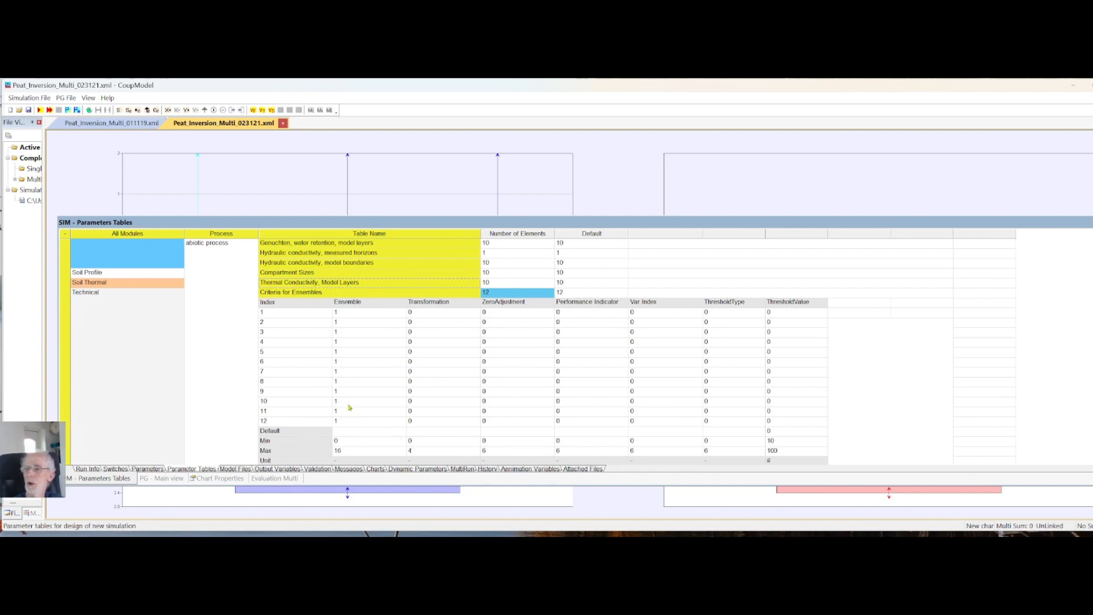
{"action": "left_click", "coordinate": [346, 335]}
{"action": "key", "text": "Delete"}
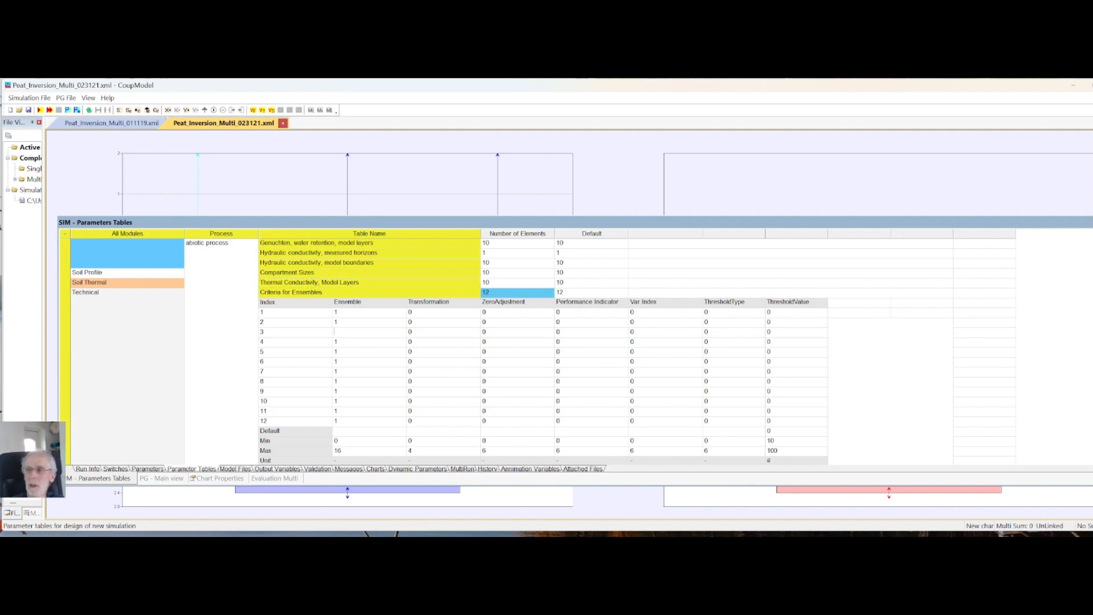
{"action": "type", "text": "0"}
{"action": "key", "text": "Return"}
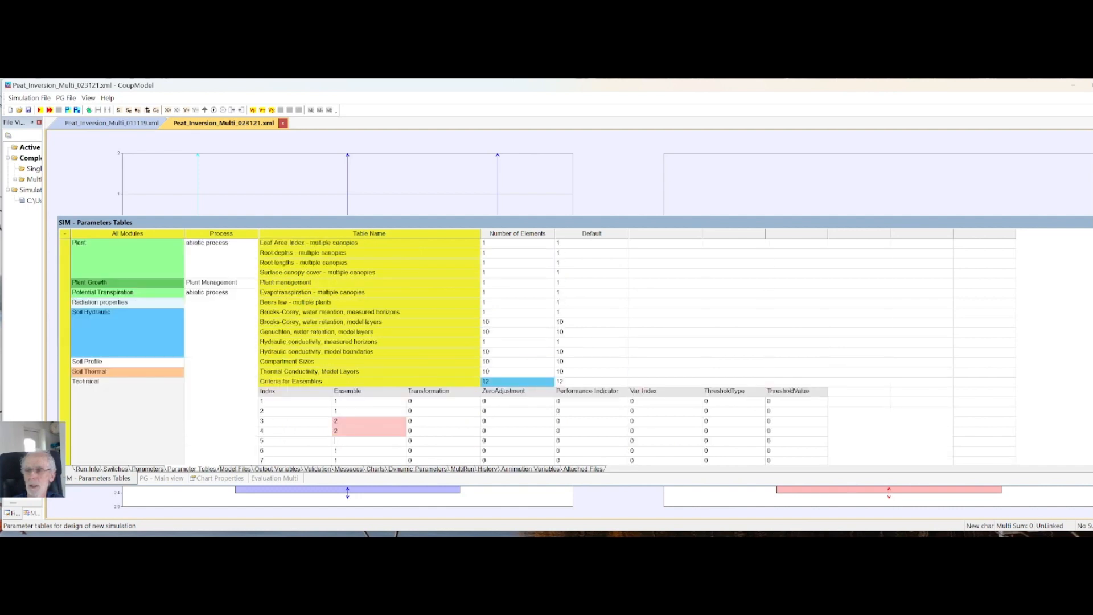
Set Ensemble to 3 for indexes 5 and 6, and to 4 for indexes 7 and 8
{"action": "type", "text": "3"}
{"action": "key", "text": "Return"}
{"action": "type", "text": "3"}
{"action": "key", "text": "Return"}
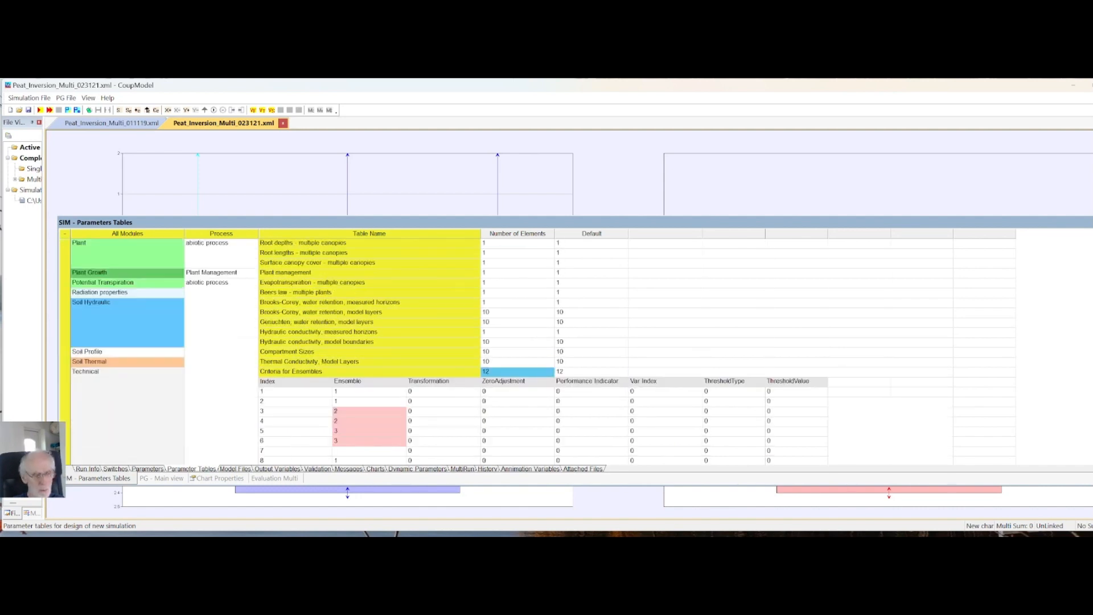
{"action": "type", "text": "4"}
{"action": "key", "text": "Return"}
{"action": "type", "text": "4"}
{"action": "key", "text": "Return"}
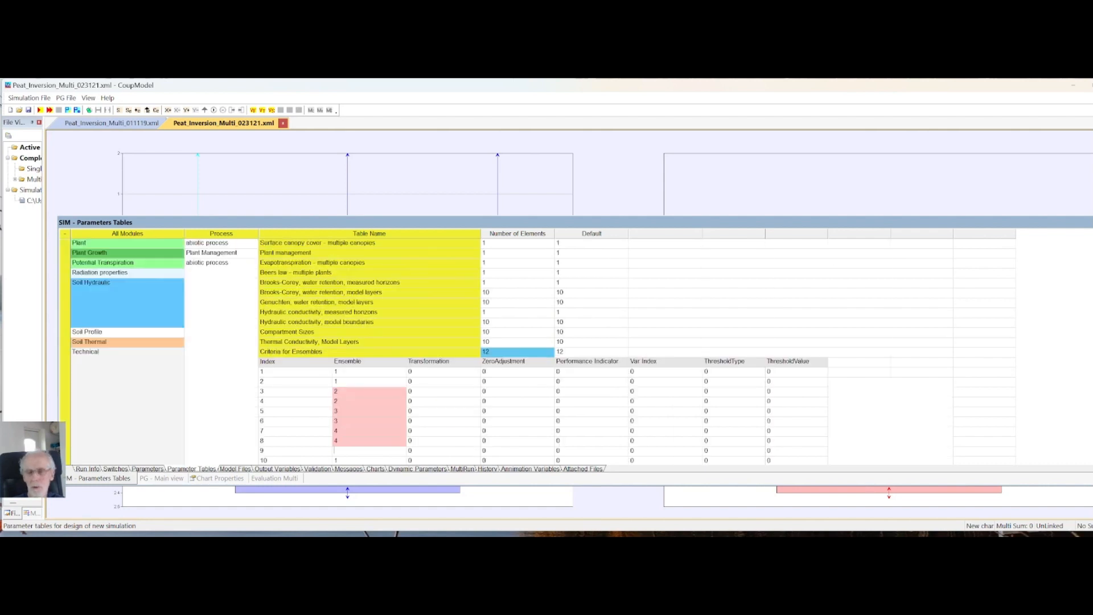
Set Ensemble to 5 for indexes 9 and 10, and to 6 for indexes 11 and 12
{"action": "type", "text": "5"}
{"action": "key", "text": "Return"}
{"action": "type", "text": "5"}
{"action": "key", "text": "Return"}
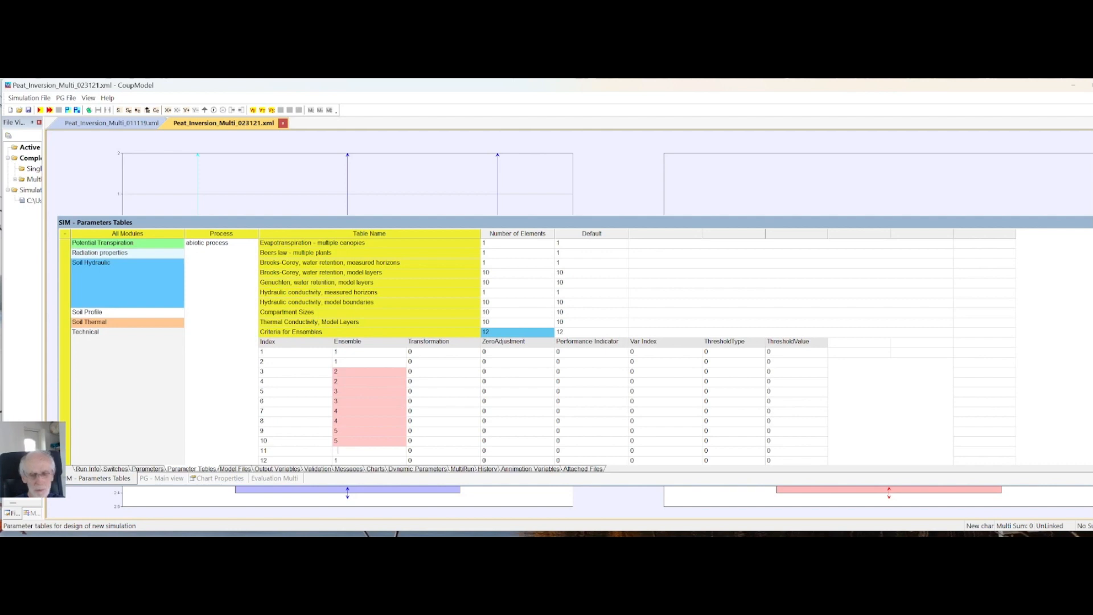
{"action": "type", "text": "6"}
{"action": "key", "text": "Return"}
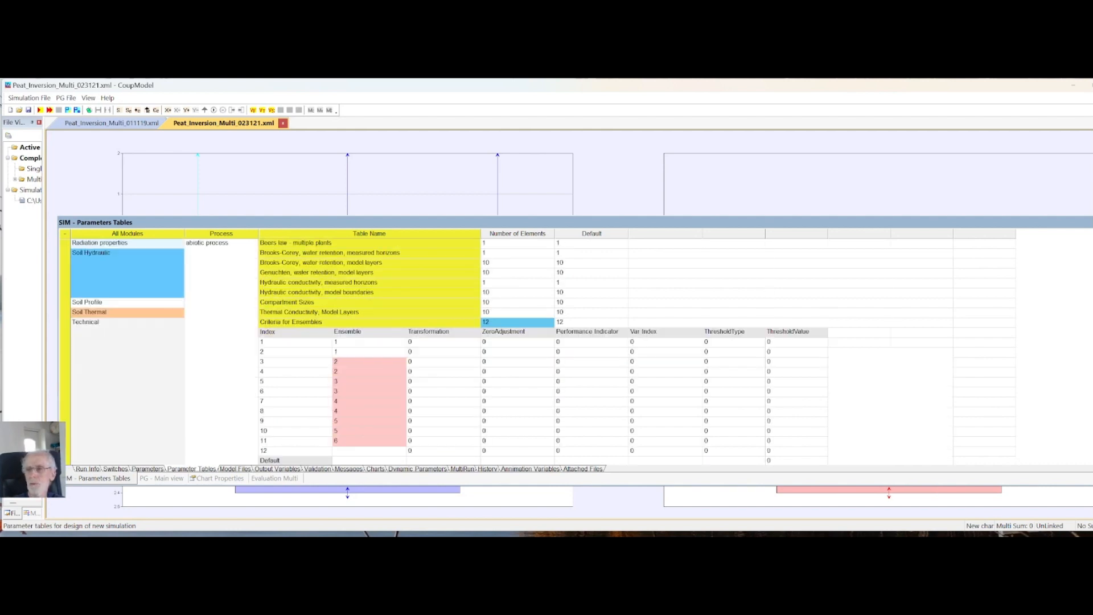
{"action": "type", "text": "6"}
{"action": "key", "text": "Return"}
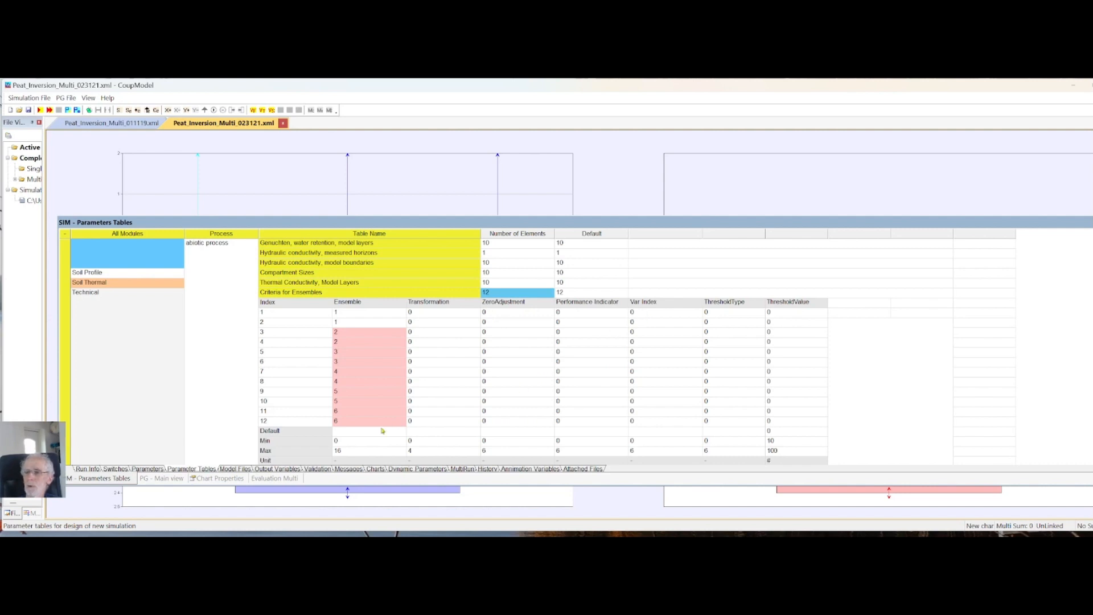
Check the numbering of the measured validation variables and return to the Criteria for Ensembles table
{"action": "left_click", "coordinate": [315, 468]}
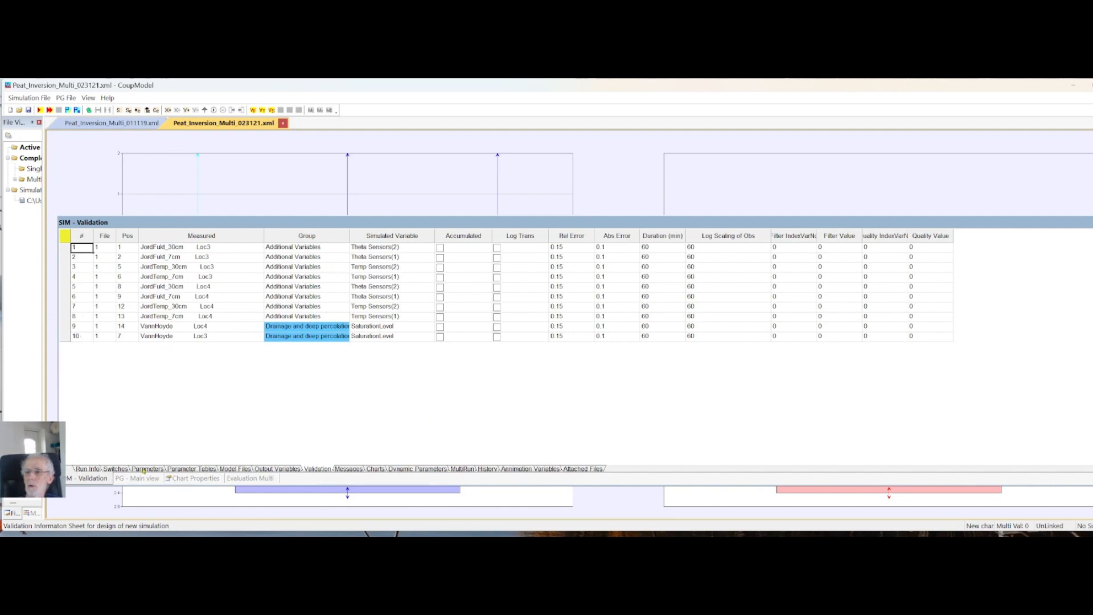
{"action": "left_click", "coordinate": [192, 469]}
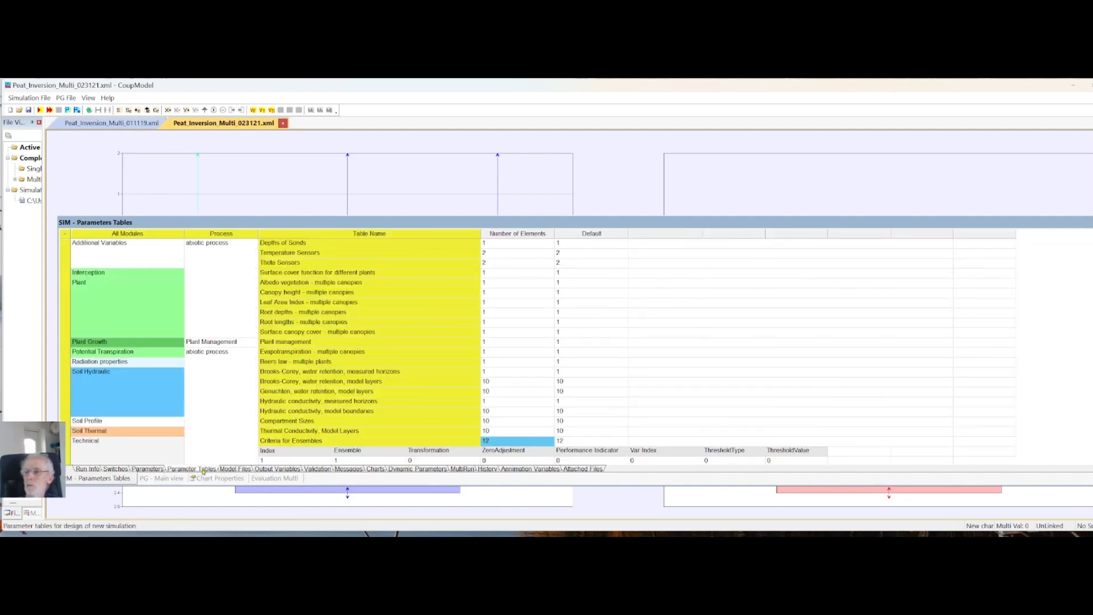
{"action": "scroll", "coordinate": [475, 390], "scroll_direction": "down", "scroll_amount": 4}
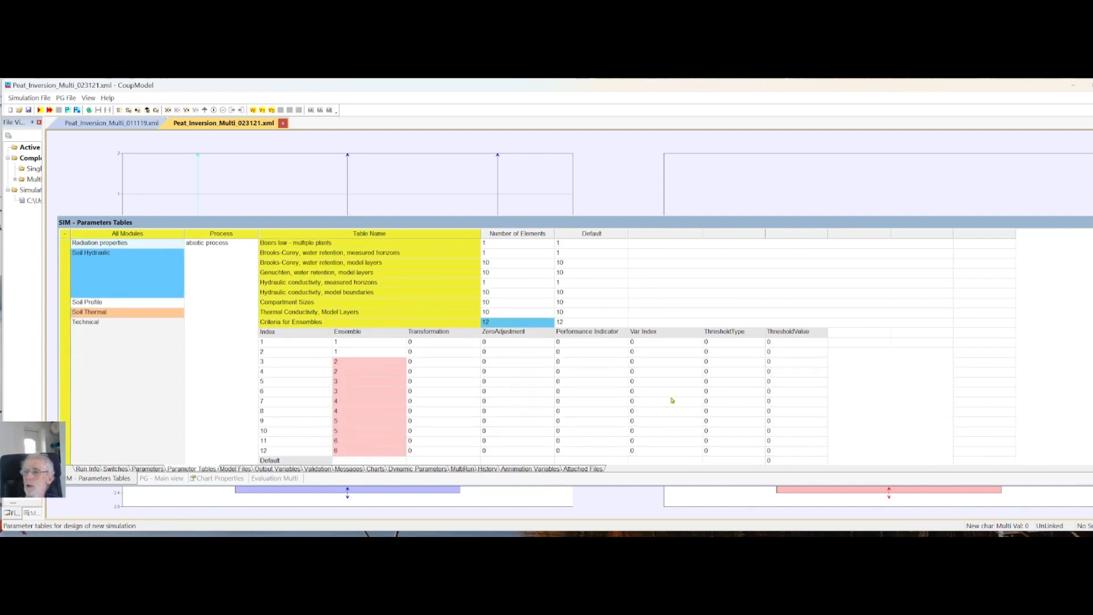
Review the lower rows of the ensemble criteria and the multi-run parameter settings, and close the program
{"action": "scroll", "coordinate": [653, 343], "scroll_direction": "down", "scroll_amount": 2}
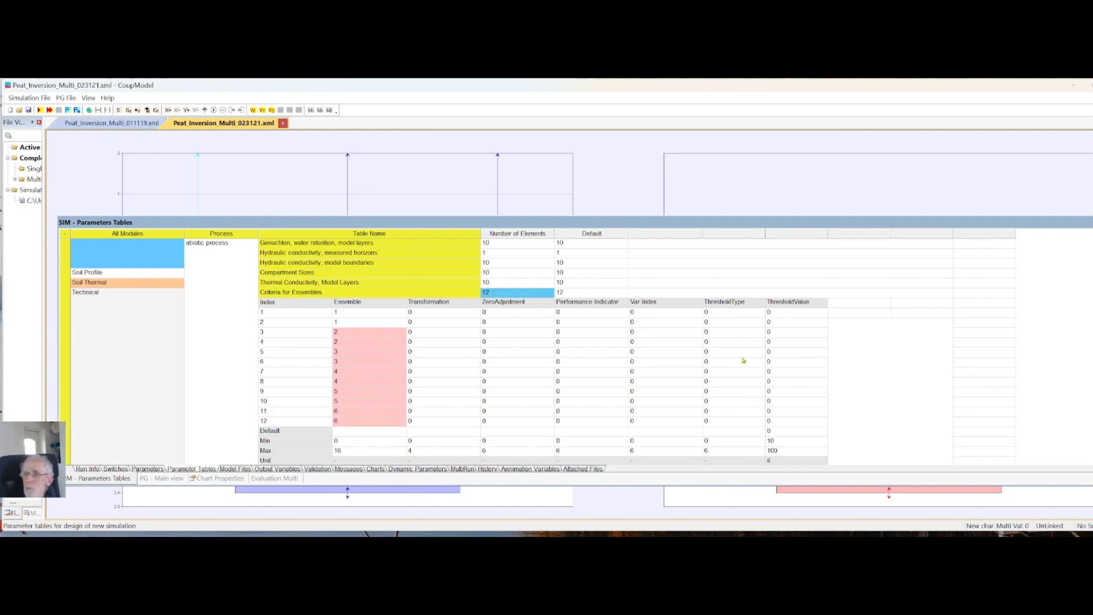
{"action": "left_click", "coordinate": [461, 470]}
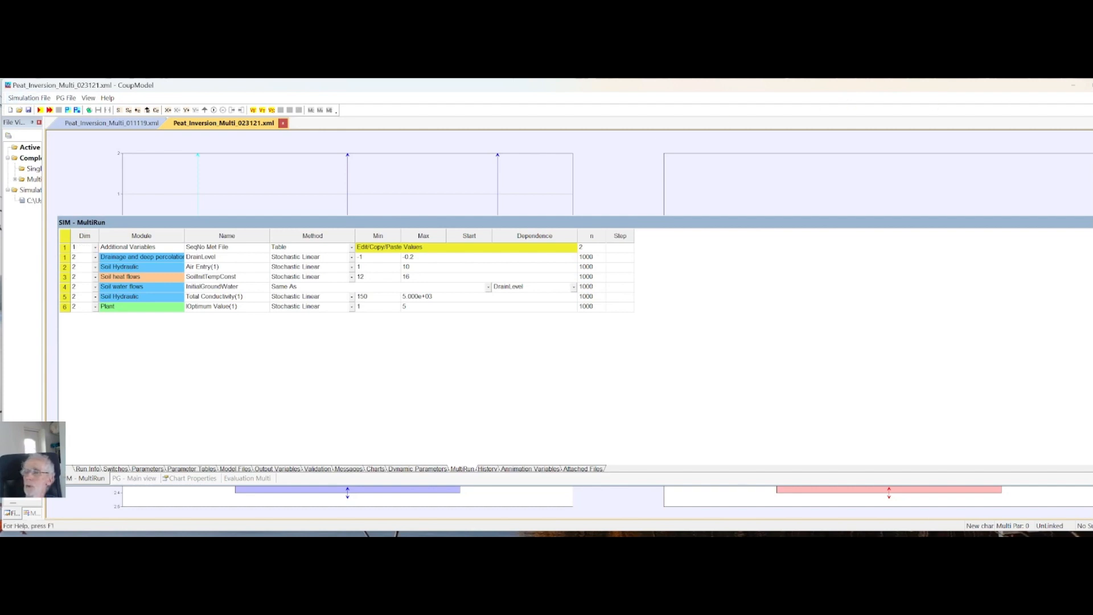
{"action": "key", "text": "alt+F4"}
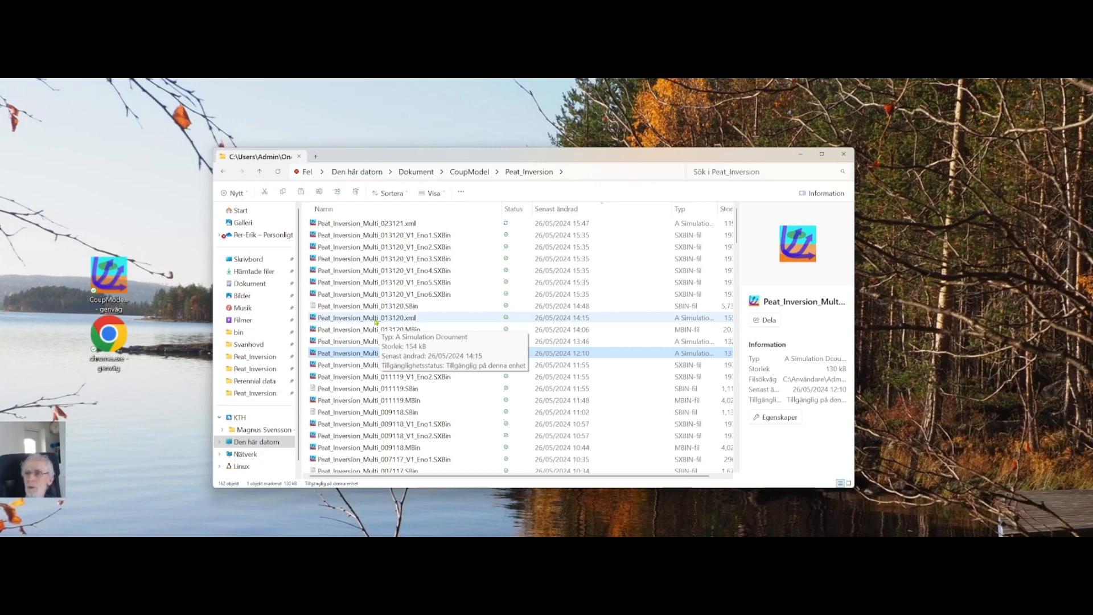
Open the completed run Peat_Inversion_Multi_013120.xml and expand its Criteria for Ensembles parameter table
{"action": "left_click", "coordinate": [377, 321]}
{"action": "double_click", "coordinate": [376, 321]}
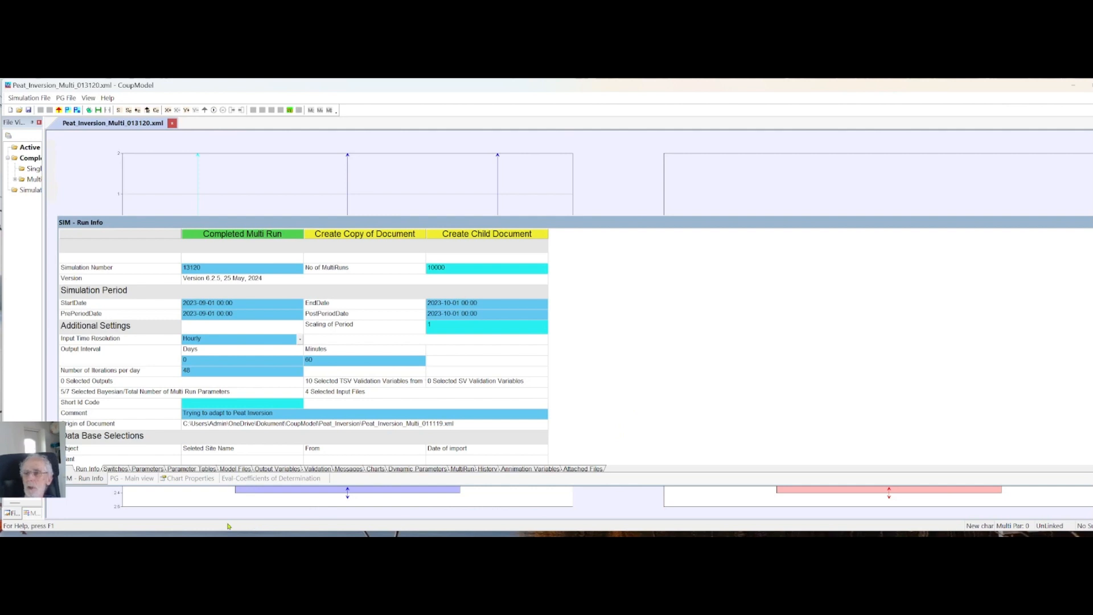
{"action": "left_click", "coordinate": [184, 470]}
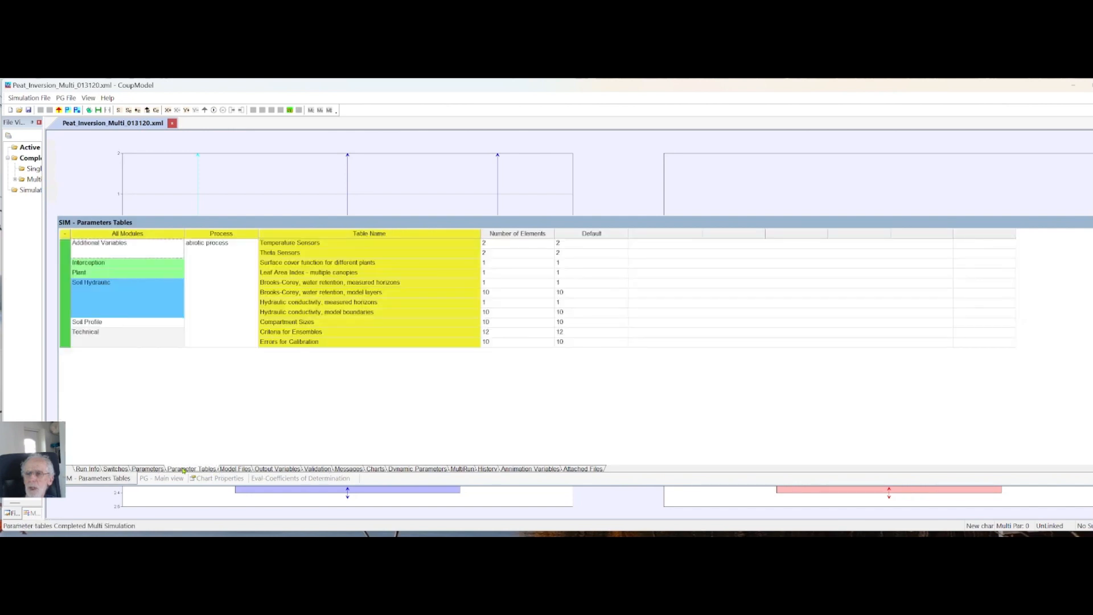
{"action": "left_click", "coordinate": [300, 334]}
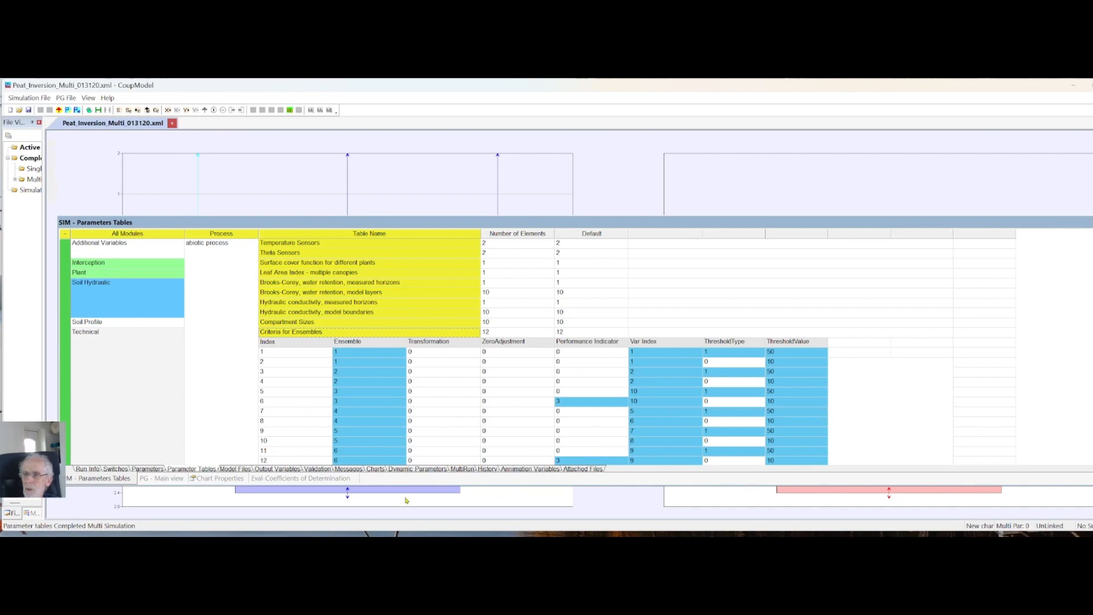
Estimate the mean values for the ensembles from the validation variables and chart the ensembles for VannHoyde Loc4, uncovering the chart
{"action": "left_click", "coordinate": [318, 469]}
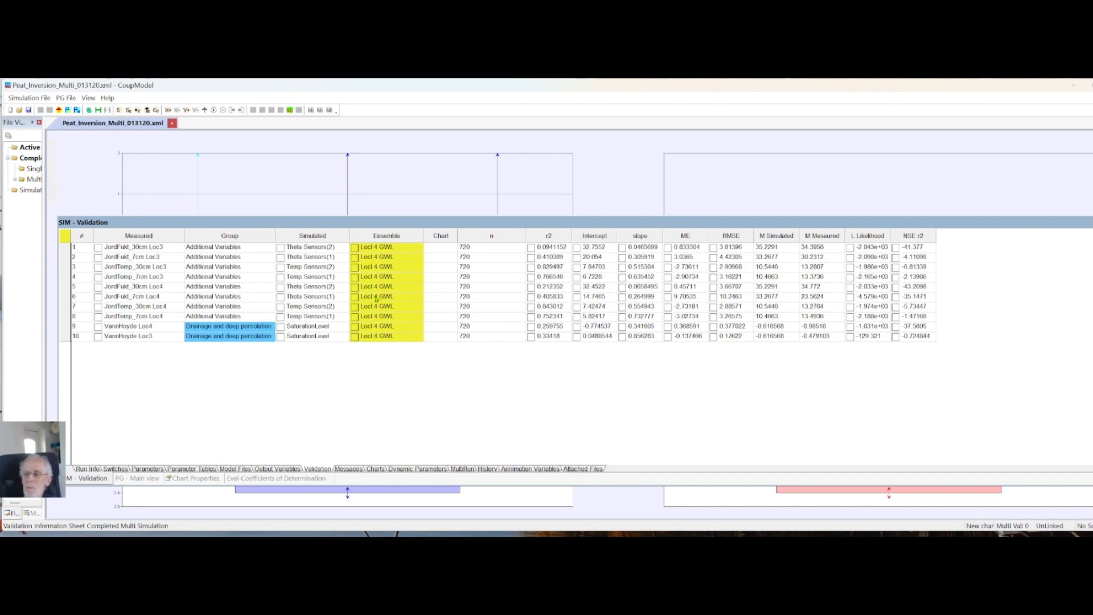
{"action": "right_click", "coordinate": [406, 296]}
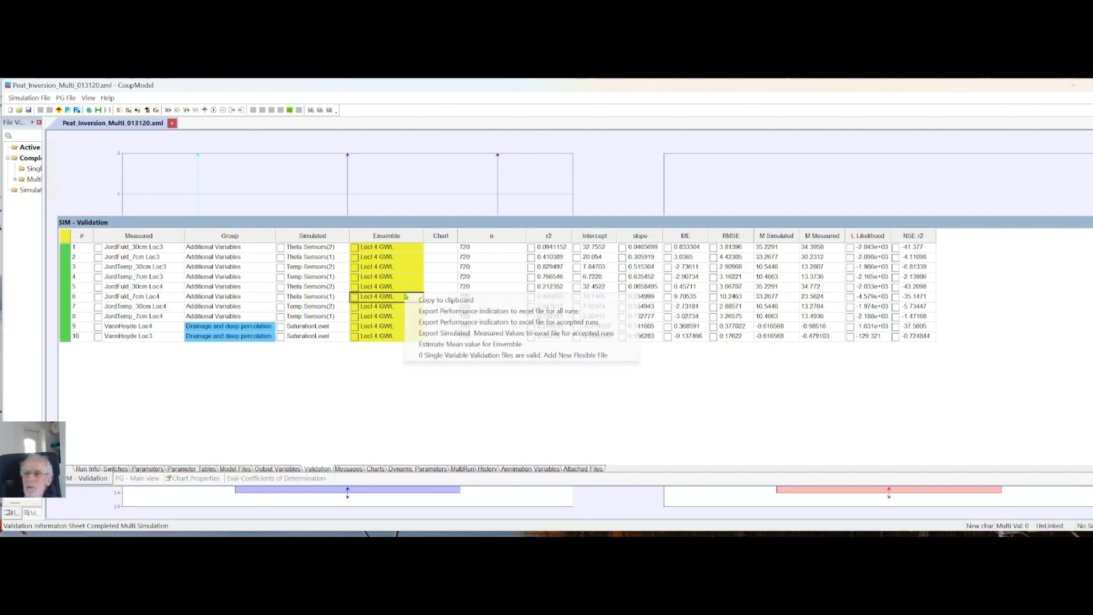
{"action": "left_click", "coordinate": [432, 345]}
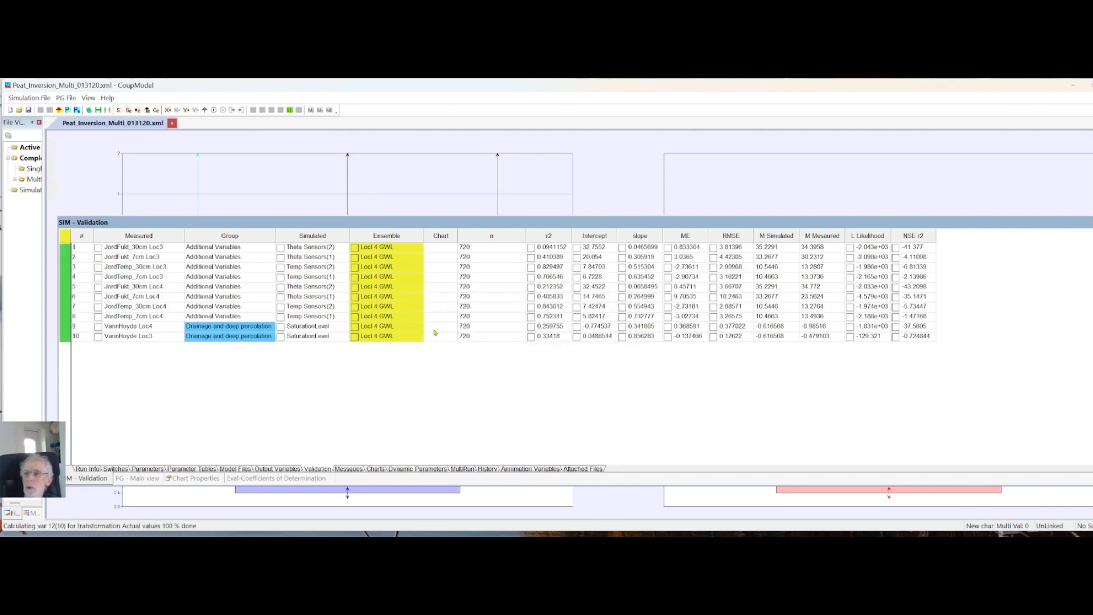
{"action": "left_click", "coordinate": [355, 328]}
{"action": "left_click_drag", "start_coordinate": [521, 224], "coordinate": [548, 471]}
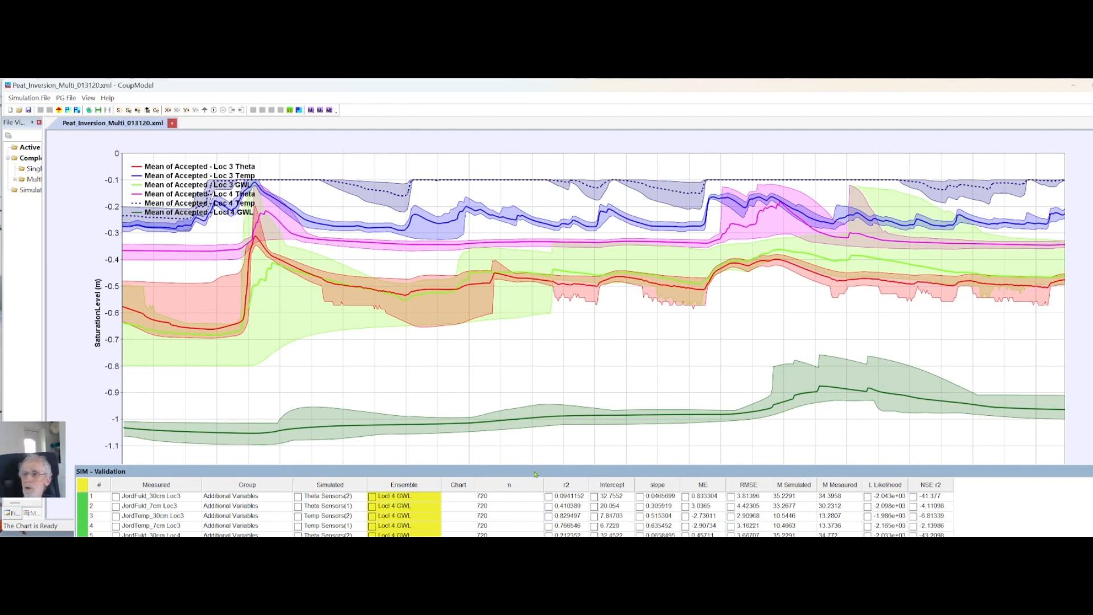
In the multi-run evaluation's ensemble settings, exclude Loc 3 Theta, Loc 3 Temp, Loc 4 Theta and Loc 4 Temp from plotting
{"action": "left_click_drag", "start_coordinate": [535, 474], "coordinate": [541, 229]}
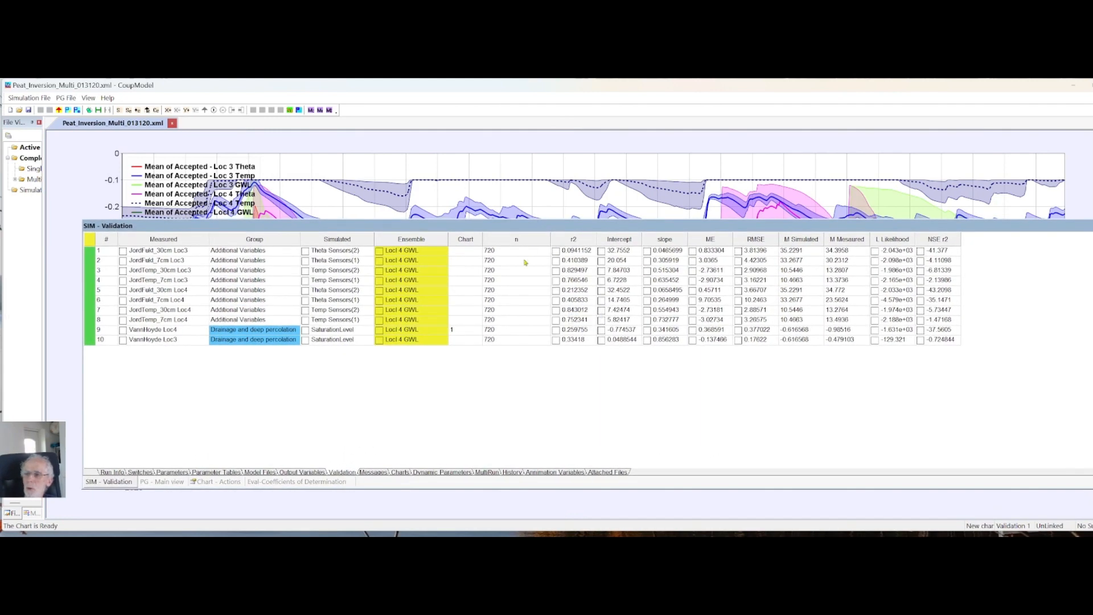
{"action": "left_click", "coordinate": [296, 483]}
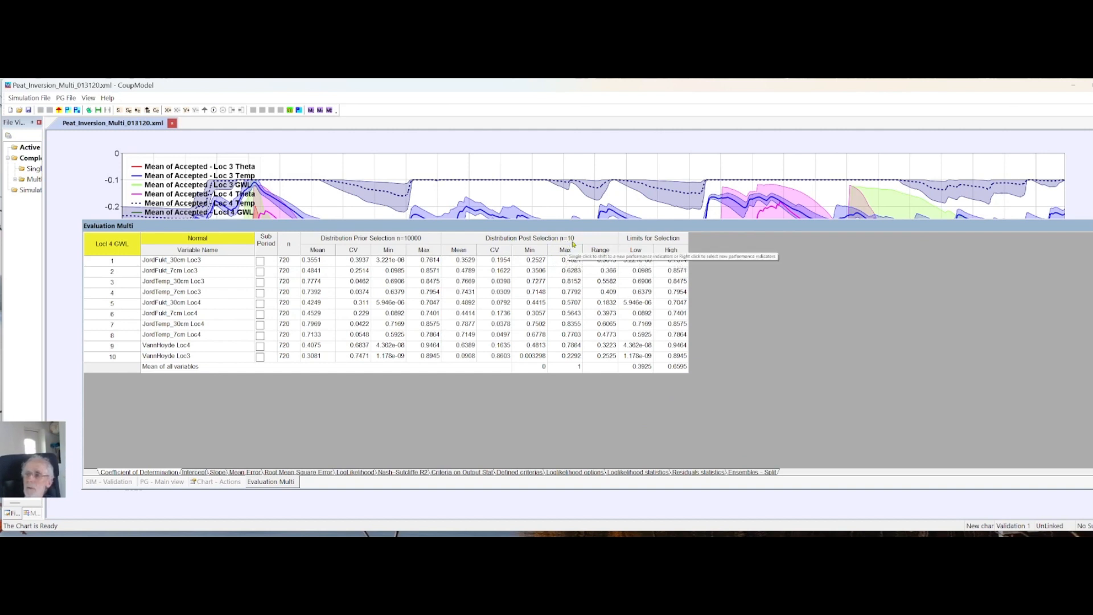
{"action": "left_click", "coordinate": [739, 473]}
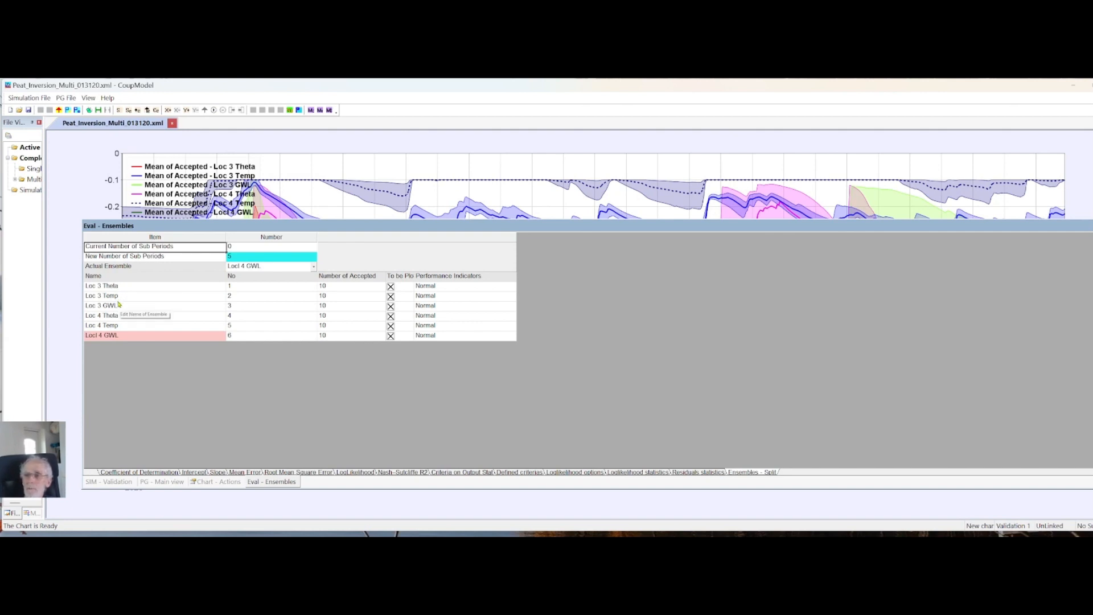
{"action": "left_click", "coordinate": [391, 287]}
{"action": "left_click", "coordinate": [391, 296]}
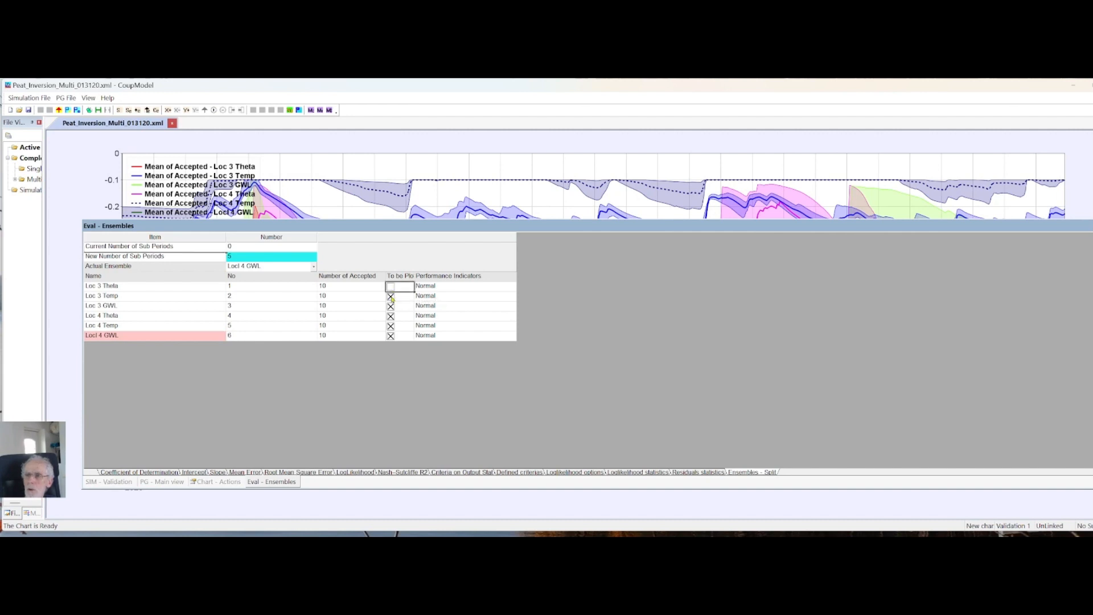
{"action": "left_click", "coordinate": [392, 317]}
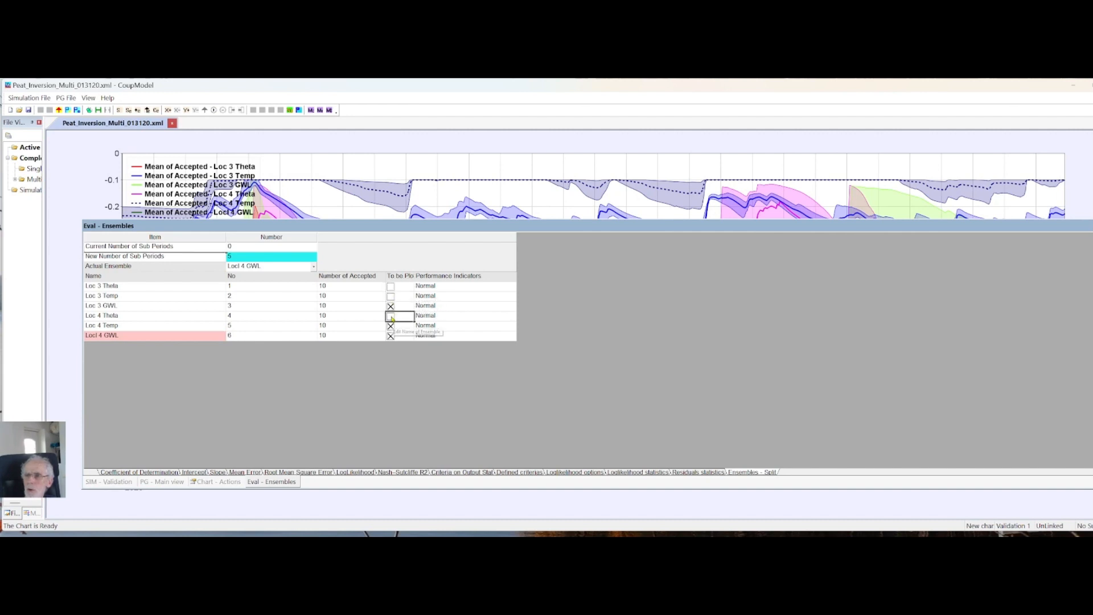
{"action": "left_click", "coordinate": [391, 327]}
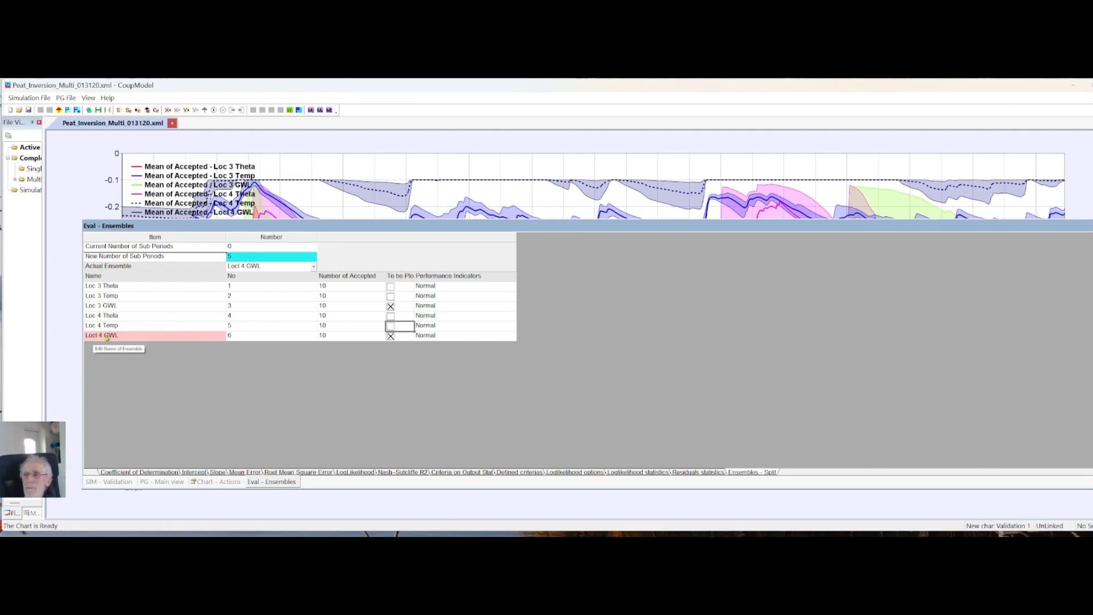
Clear the selected validation variable and chart the VannHoyde Loc4 ensemble again for the two GWL ensembles only
{"action": "left_click_drag", "start_coordinate": [512, 227], "coordinate": [534, 267]}
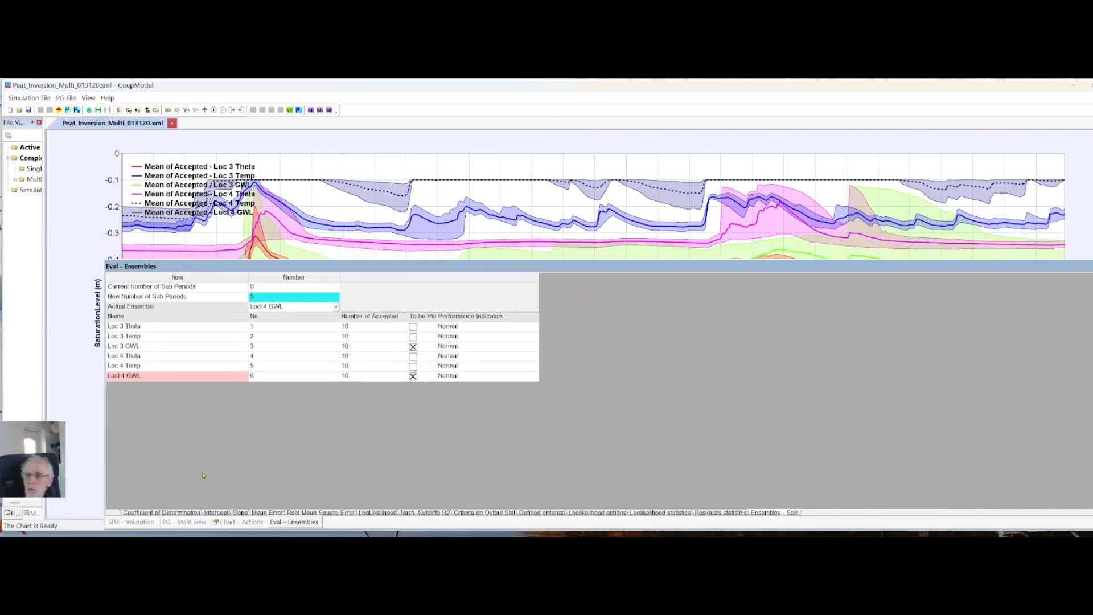
{"action": "left_click", "coordinate": [139, 523]}
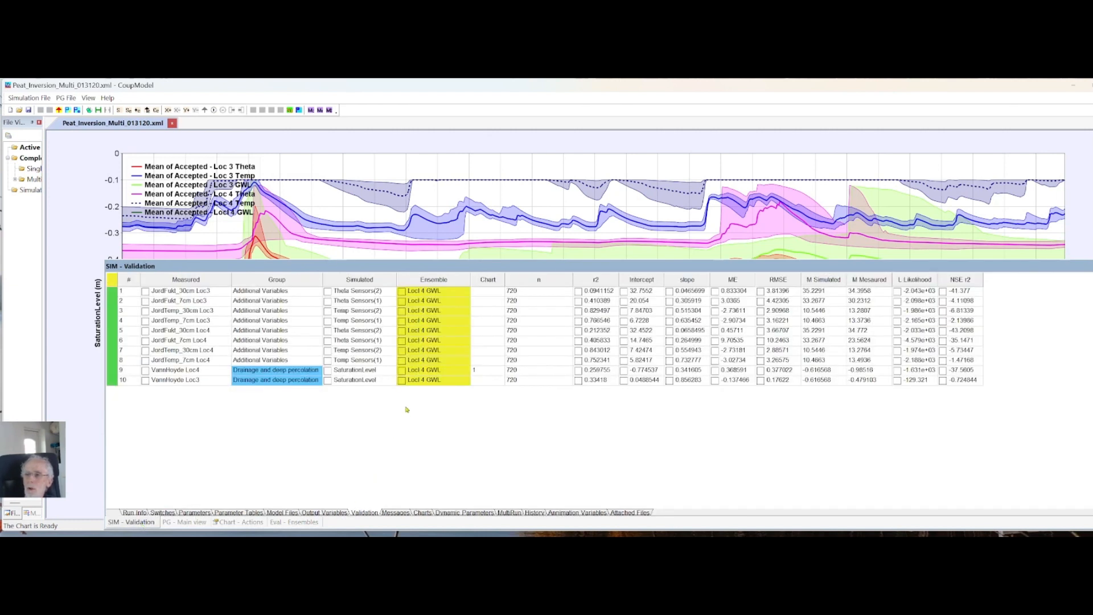
{"action": "right_click", "coordinate": [423, 373]}
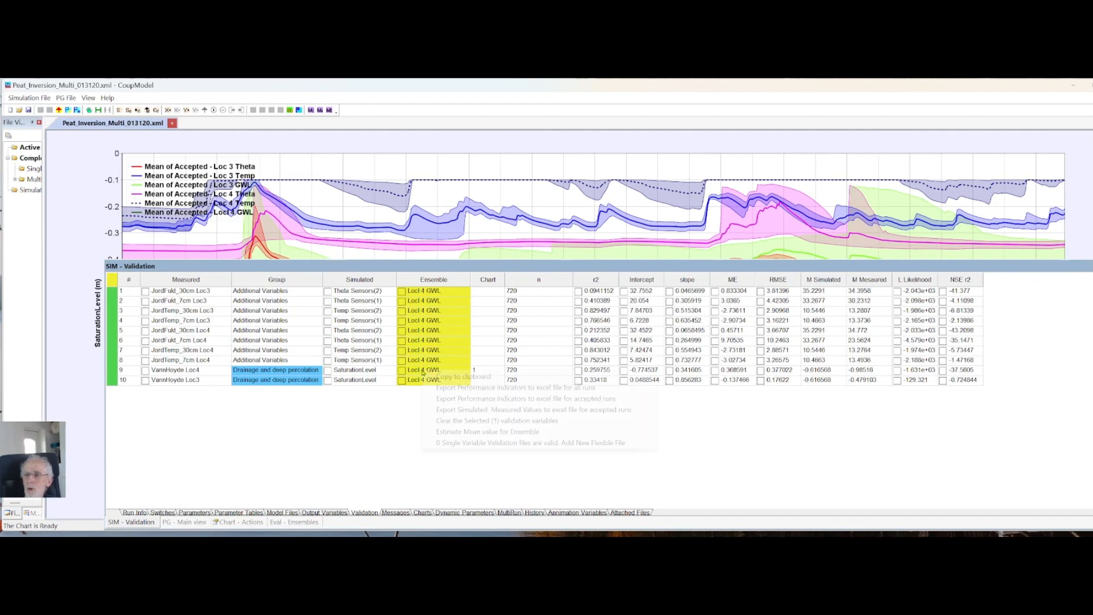
{"action": "left_click", "coordinate": [455, 422]}
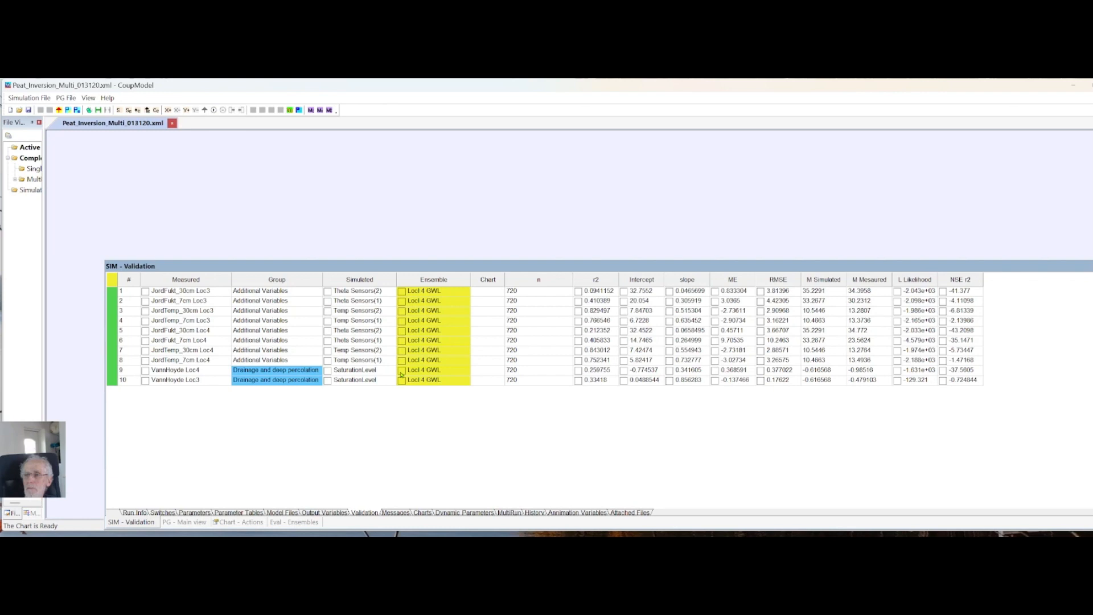
{"action": "left_click", "coordinate": [401, 372]}
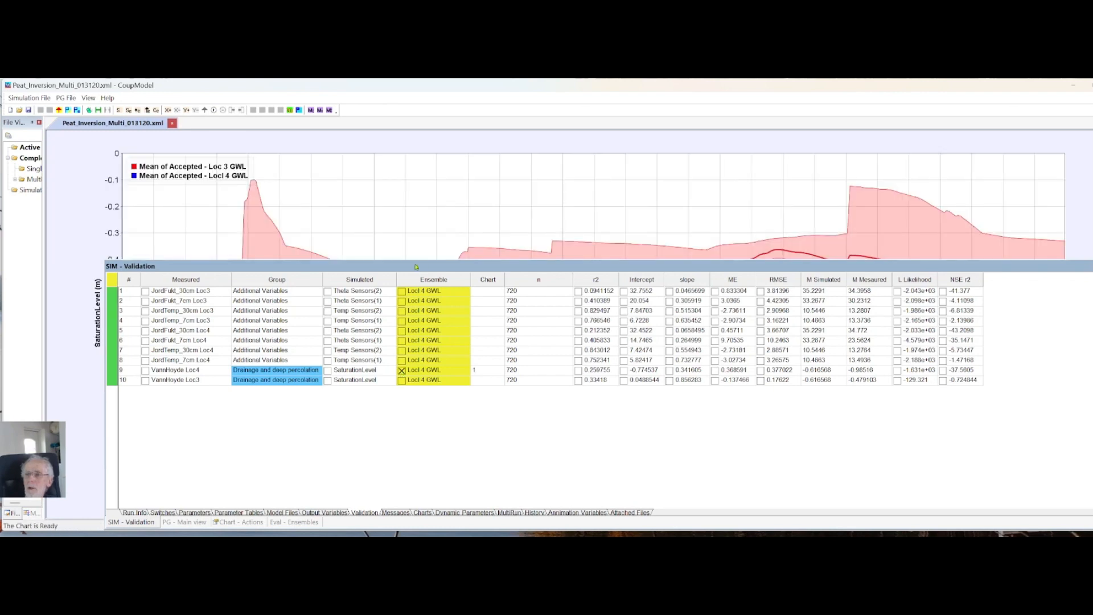
{"action": "left_click_drag", "start_coordinate": [416, 267], "coordinate": [429, 472]}
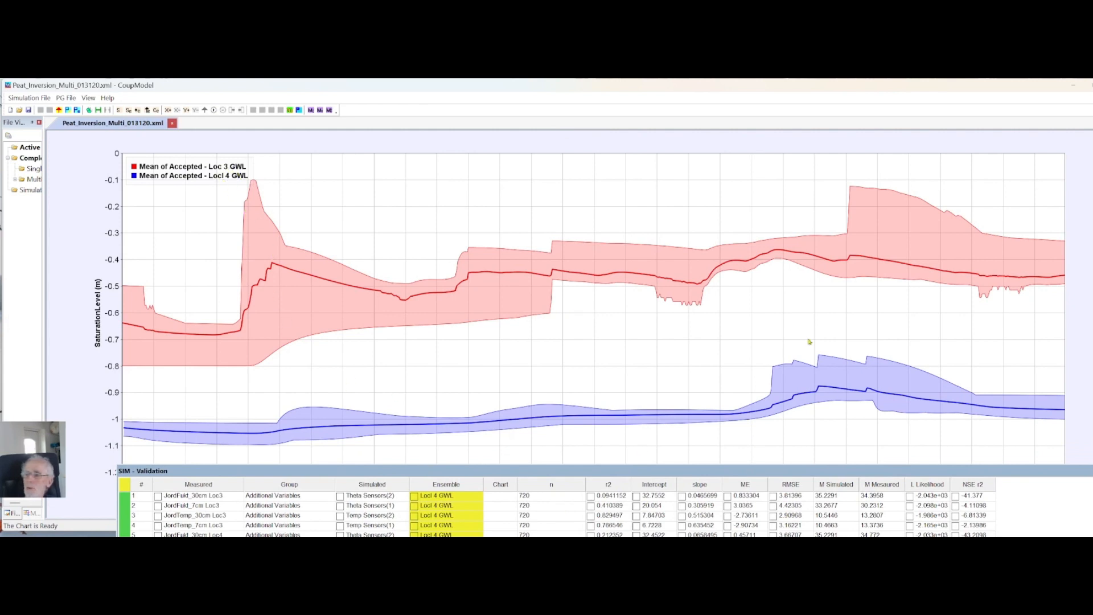
Add the measured VannHoyde Loc4 and VannHoyde Loc3 series to the saturation level chart and uncover the whole chart
{"action": "left_click_drag", "start_coordinate": [678, 480], "coordinate": [794, 330]}
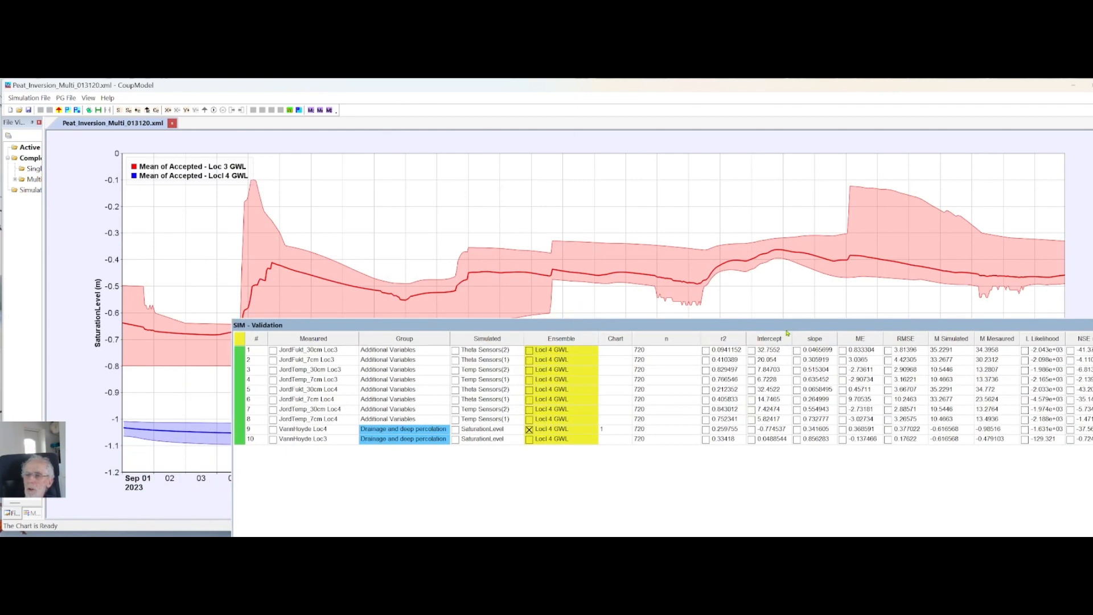
{"action": "left_click", "coordinate": [273, 430]}
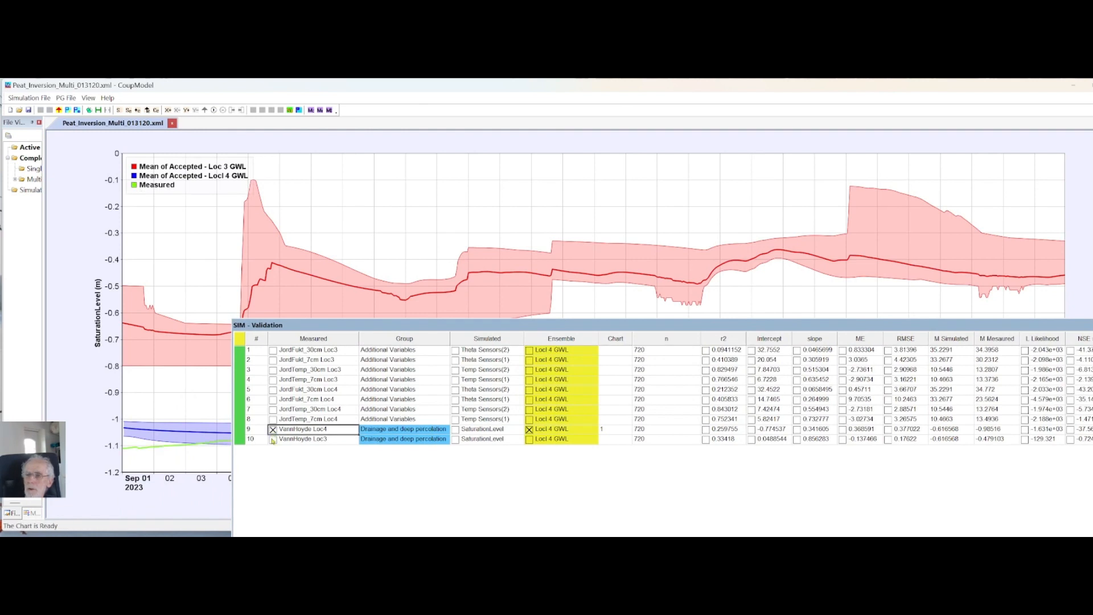
{"action": "left_click", "coordinate": [273, 440]}
{"action": "left_click_drag", "start_coordinate": [560, 327], "coordinate": [525, 548]}
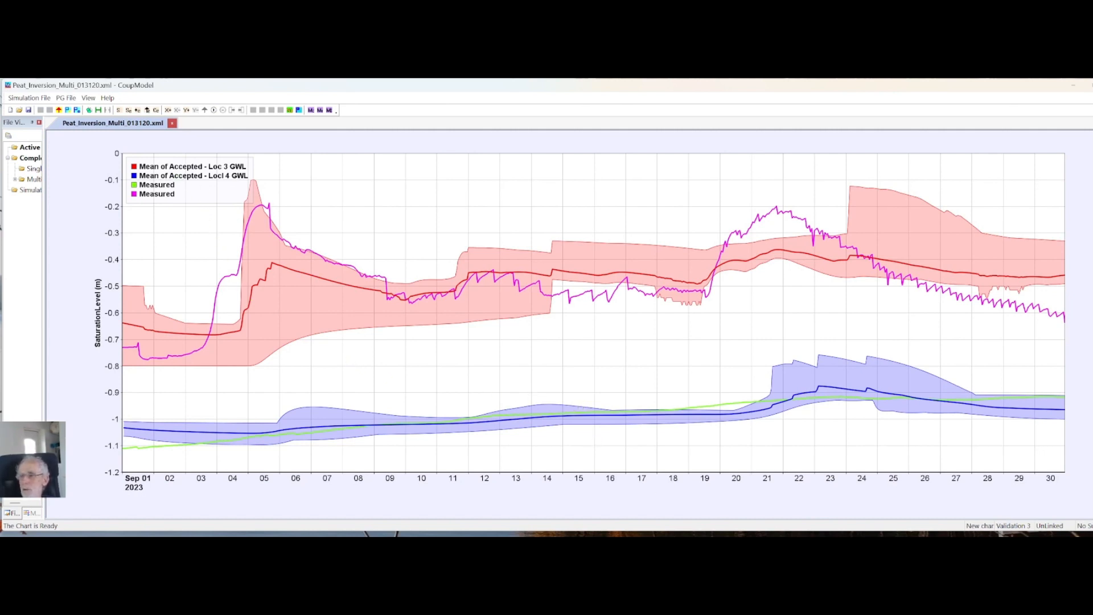
Switch the ensembles marked for plotting from the two GWL ensembles to Loc 3 Theta and Loc 4 Theta
{"action": "left_click_drag", "start_coordinate": [685, 537], "coordinate": [591, 267]}
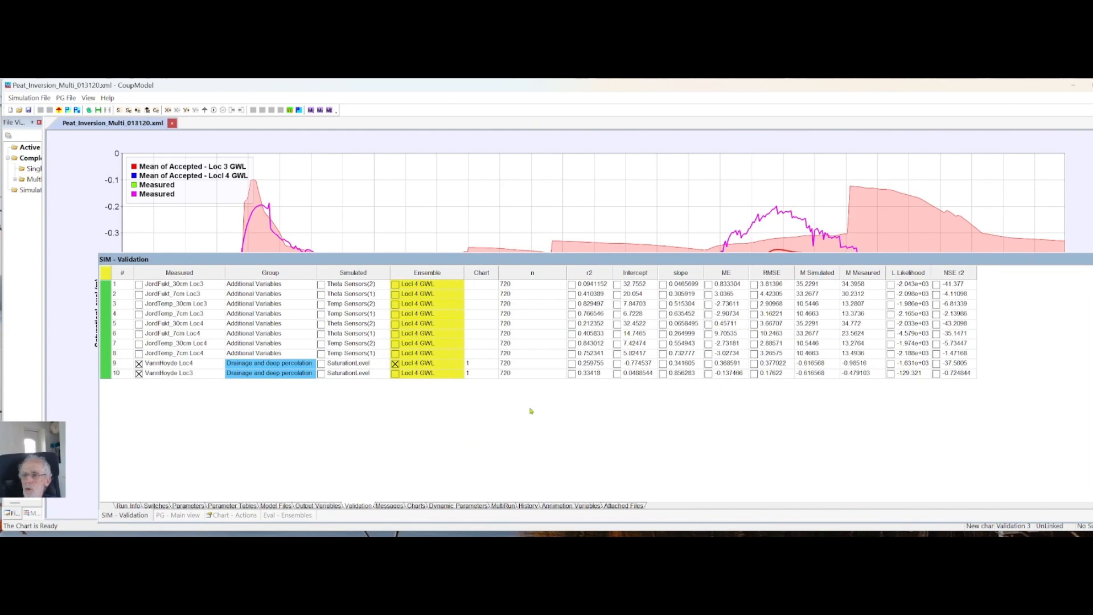
{"action": "left_click", "coordinate": [293, 516]}
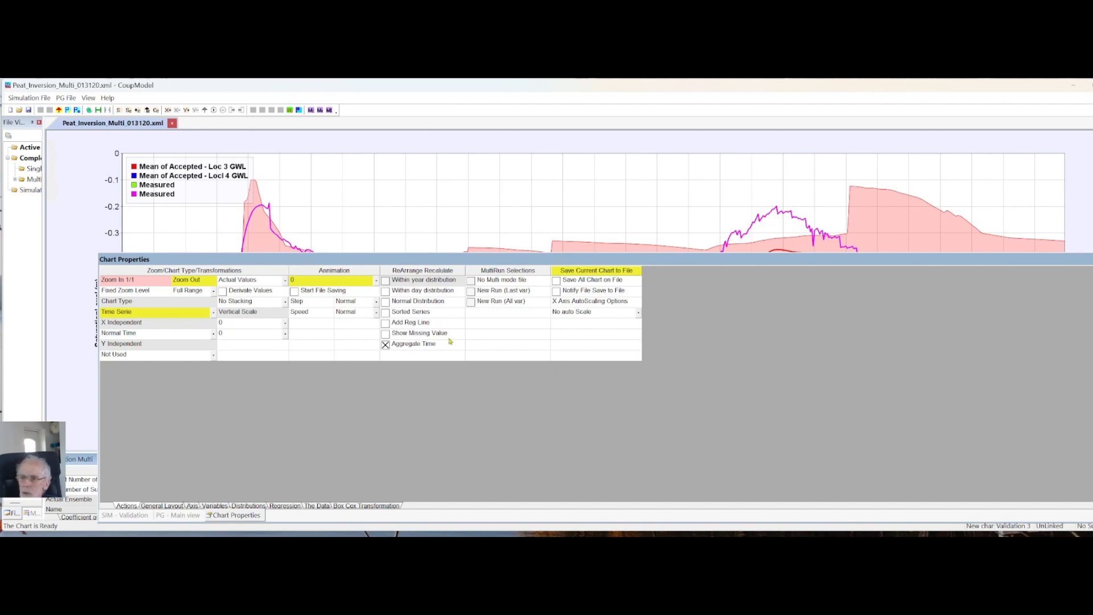
{"action": "left_click_drag", "start_coordinate": [489, 259], "coordinate": [460, 537]}
{"action": "left_click_drag", "start_coordinate": [460, 462], "coordinate": [569, 256]}
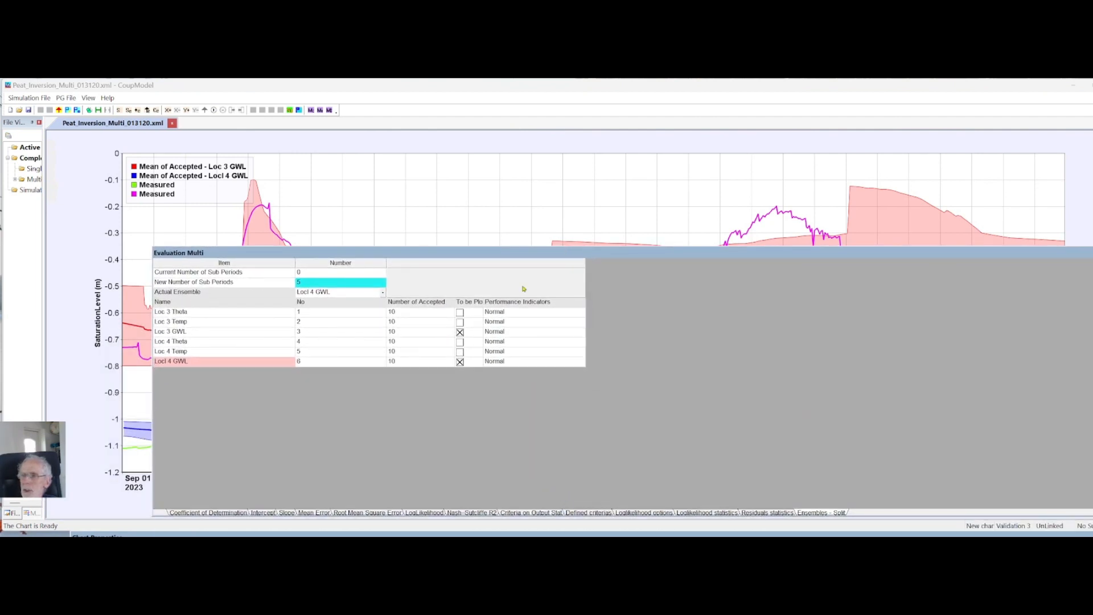
{"action": "left_click", "coordinate": [460, 333]}
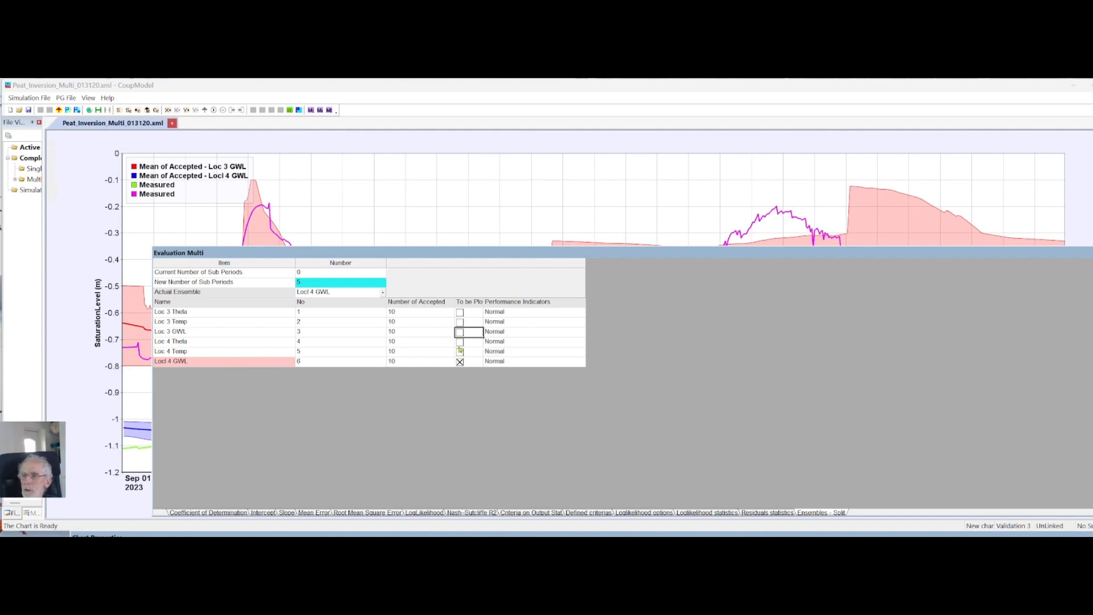
{"action": "left_click", "coordinate": [460, 313]}
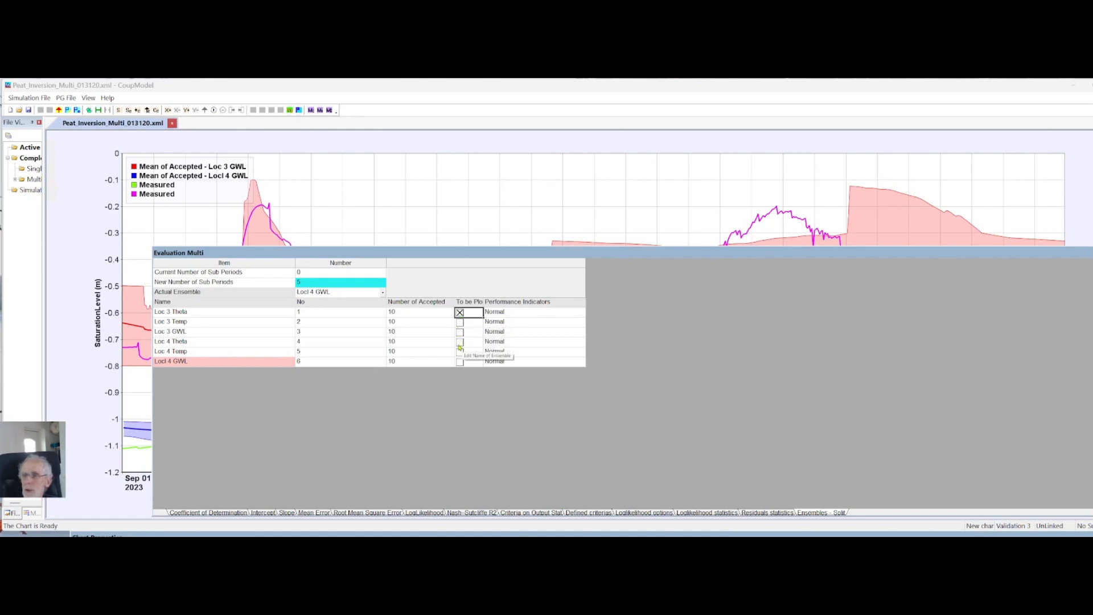
{"action": "left_click", "coordinate": [460, 343]}
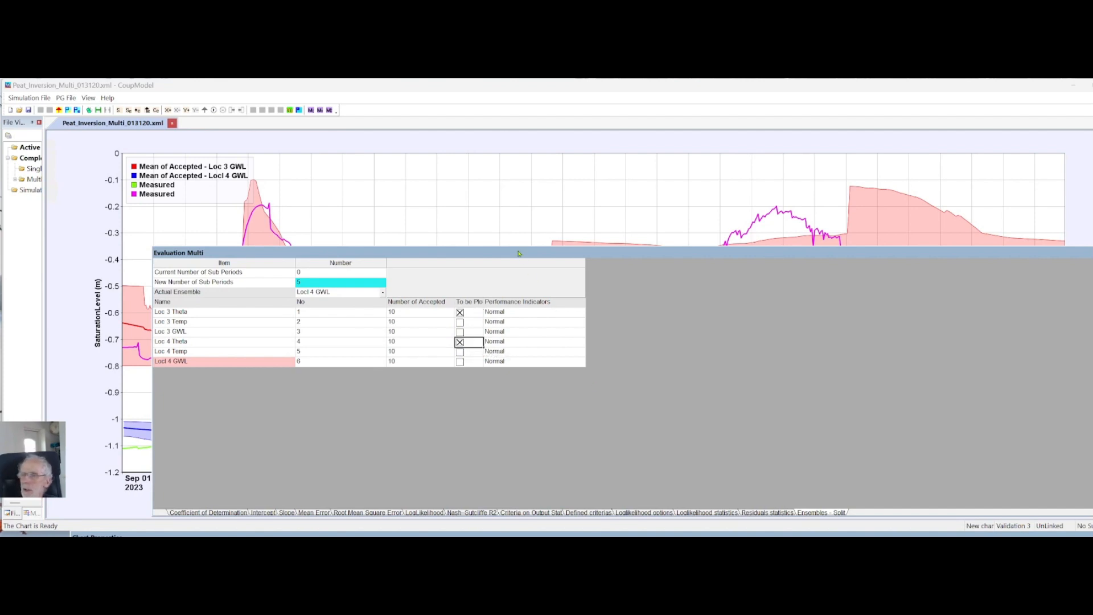
Return to the validation variables and clear the three selected ones from the chart
{"action": "left_click_drag", "start_coordinate": [521, 254], "coordinate": [706, 564]}
{"action": "left_click_drag", "start_coordinate": [646, 536], "coordinate": [719, 293]}
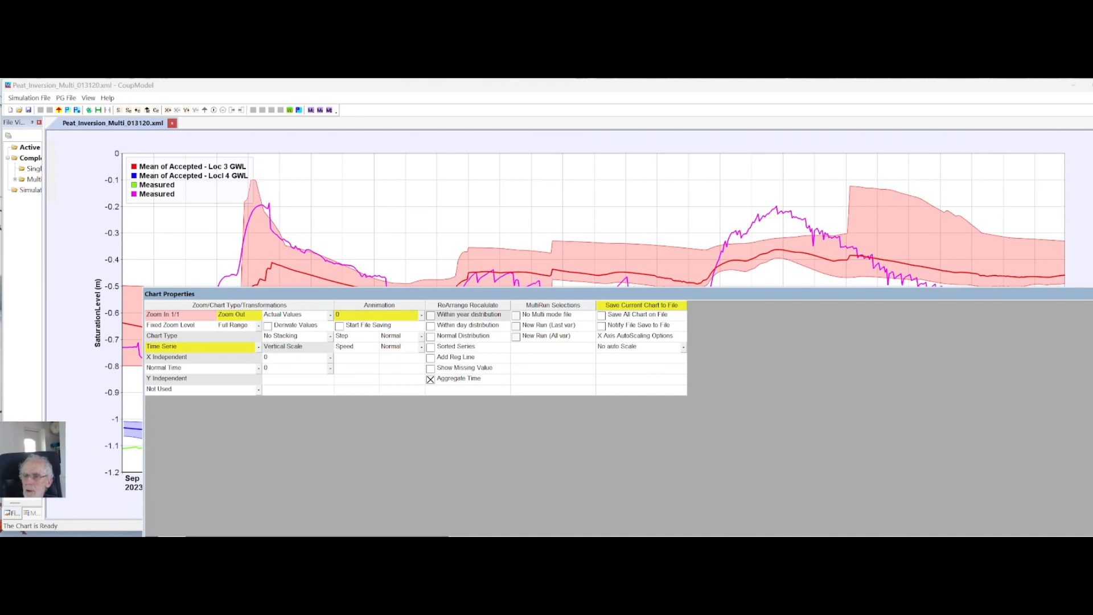
{"action": "left_click", "coordinate": [404, 537]}
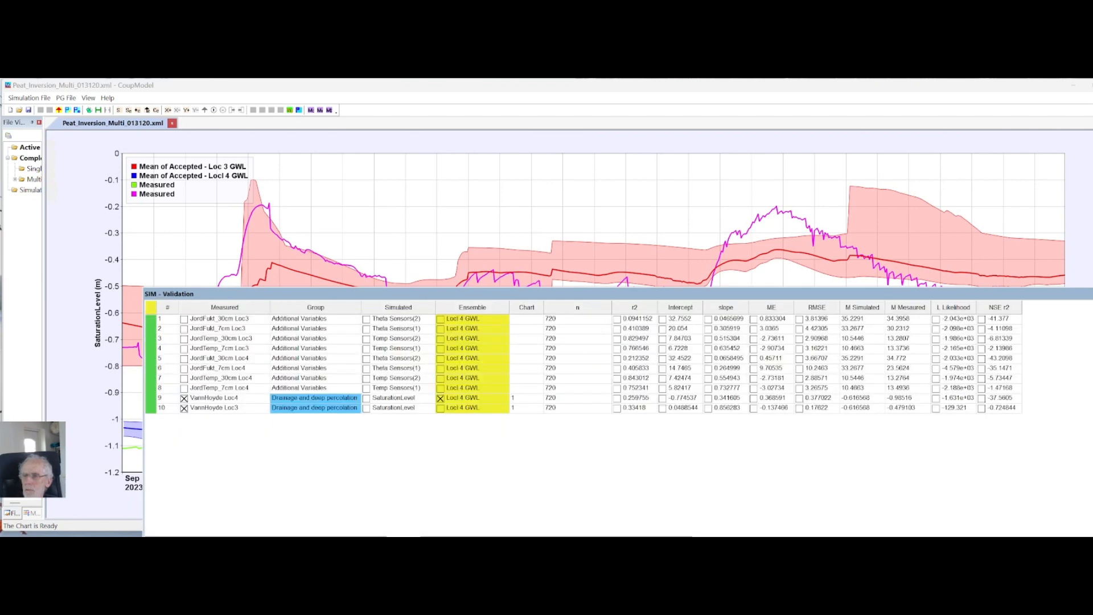
{"action": "right_click", "coordinate": [448, 399]}
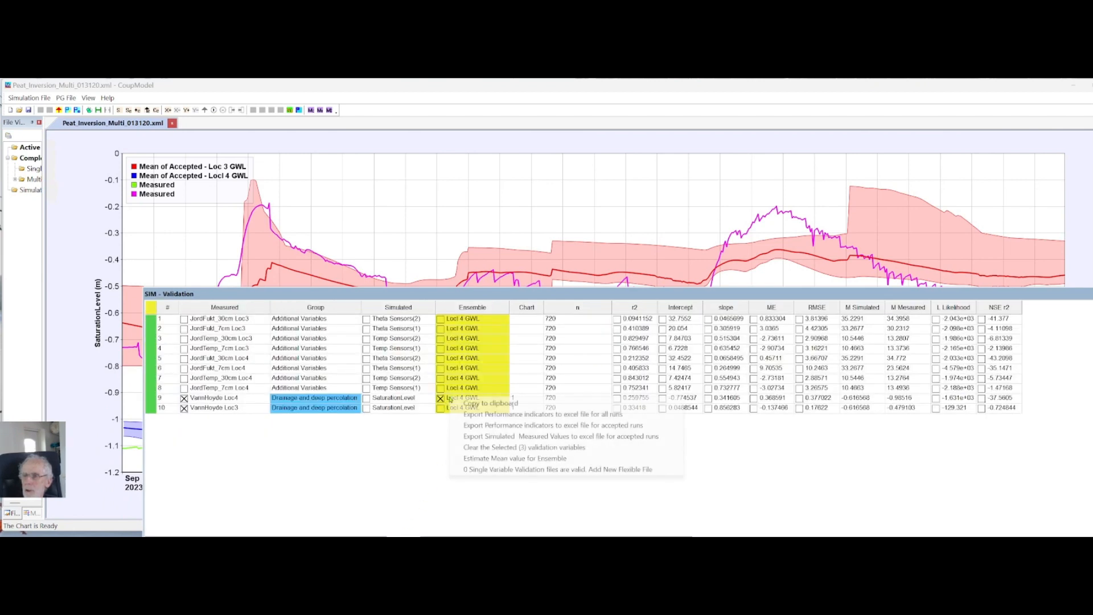
{"action": "left_click", "coordinate": [481, 448]}
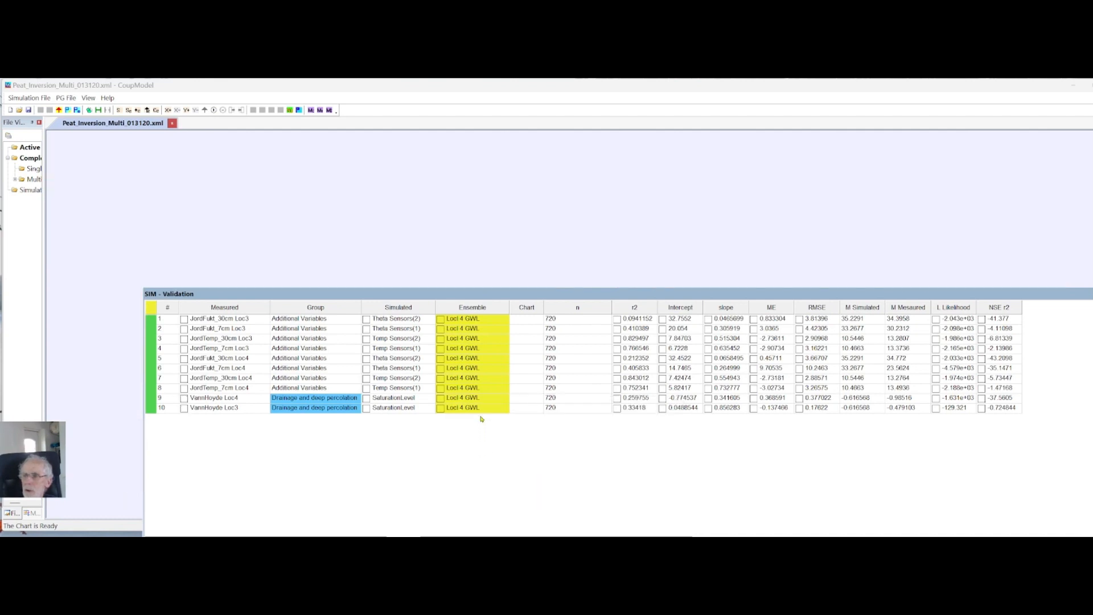
Chart the JordFukt_7cm Loc3 variable for the two marked Theta ensembles and uncover most of the chart
{"action": "left_click", "coordinate": [440, 329]}
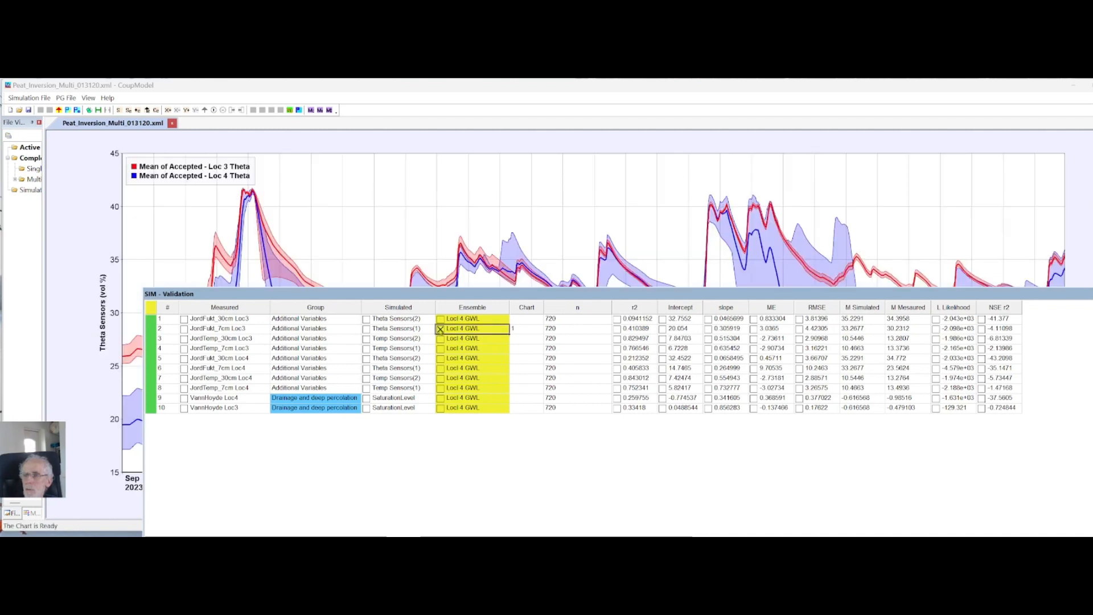
{"action": "left_click_drag", "start_coordinate": [458, 300], "coordinate": [521, 467]}
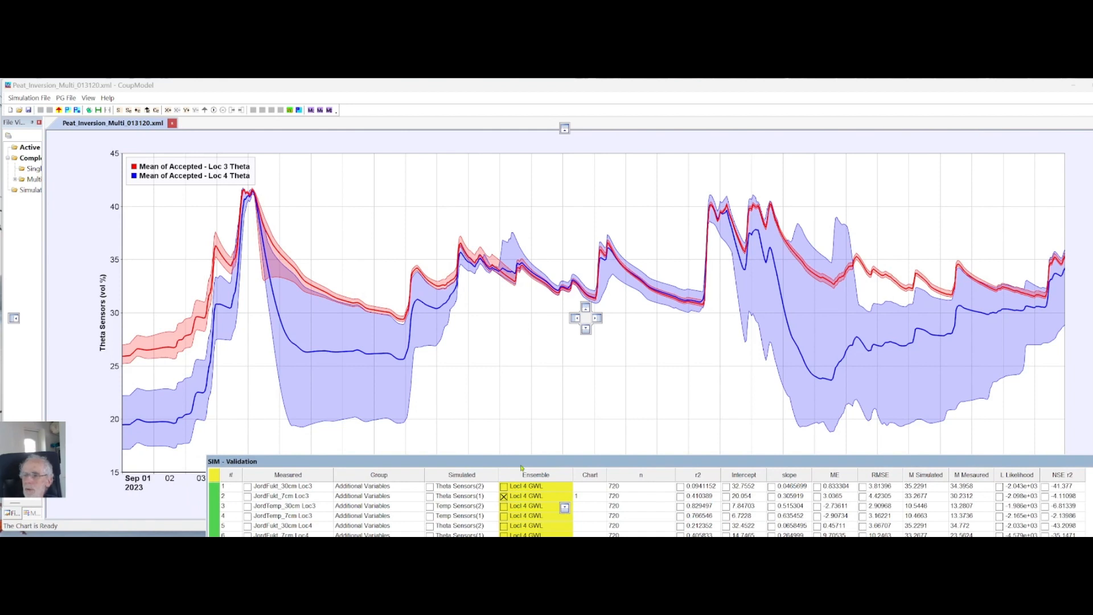
{"action": "left_click_drag", "start_coordinate": [521, 467], "coordinate": [521, 467]}
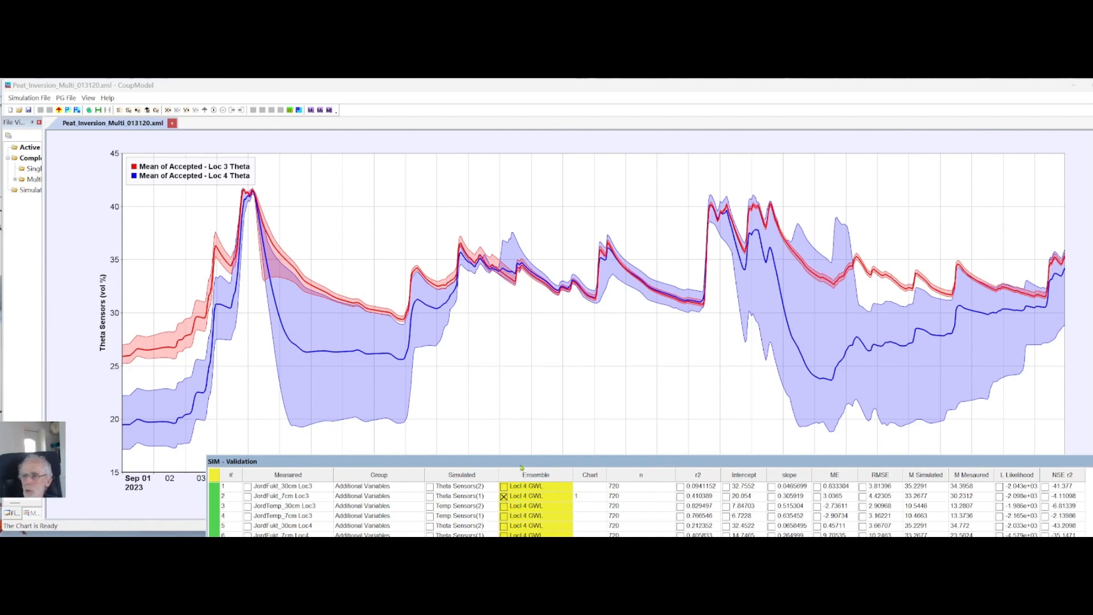
Add the measured JordFukt_7cm Loc3 and JordFukt_7cm Loc4 series to the Theta Sensors chart and uncover the whole chart
{"action": "left_click", "coordinate": [247, 496]}
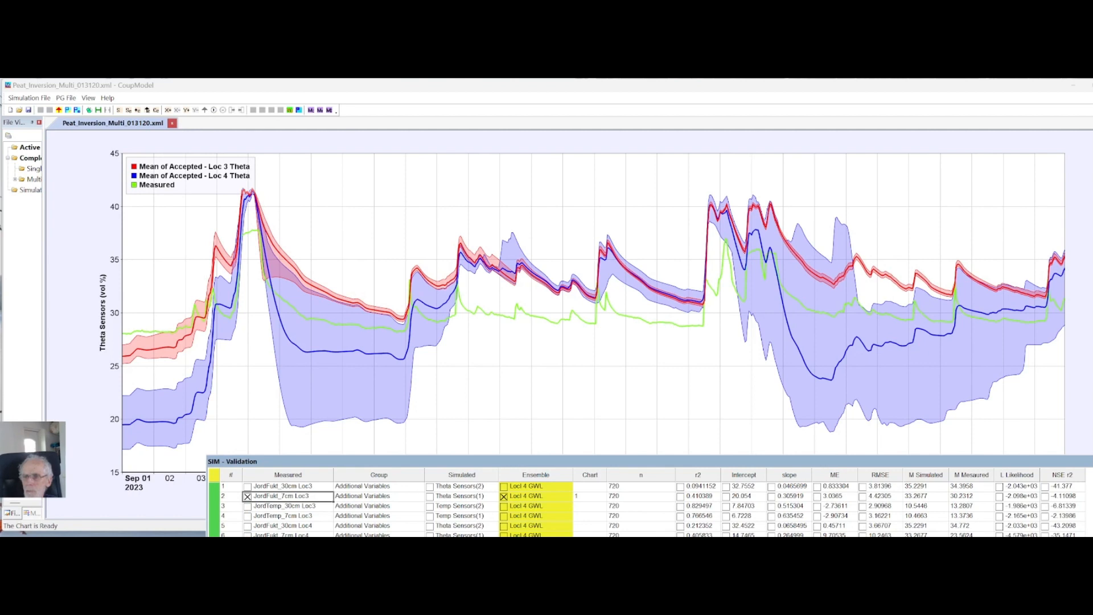
{"action": "left_click", "coordinate": [247, 536]}
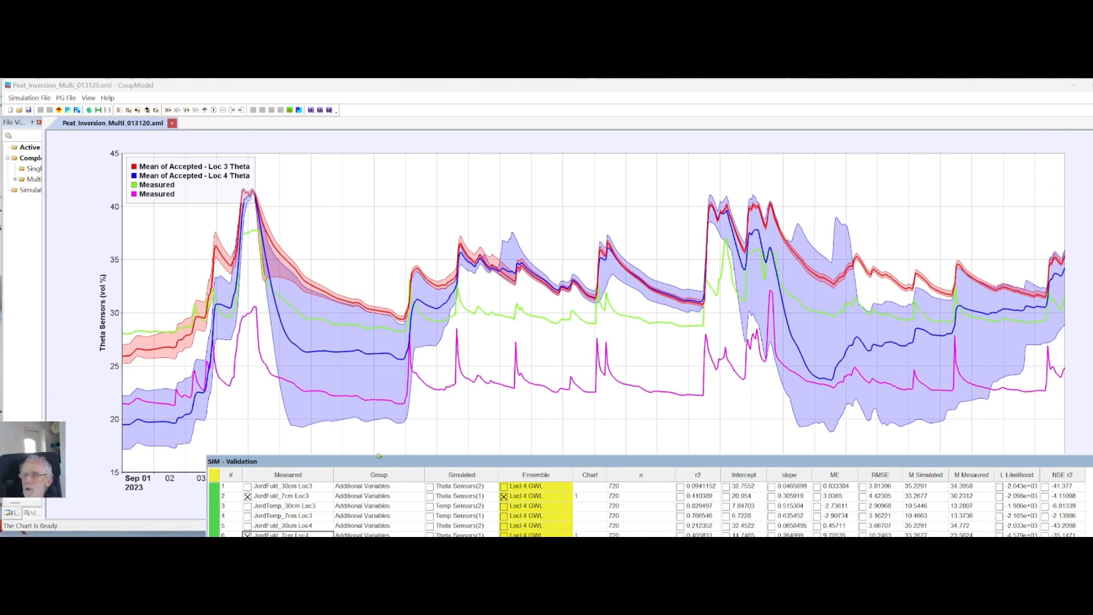
{"action": "left_click_drag", "start_coordinate": [493, 465], "coordinate": [449, 551]}
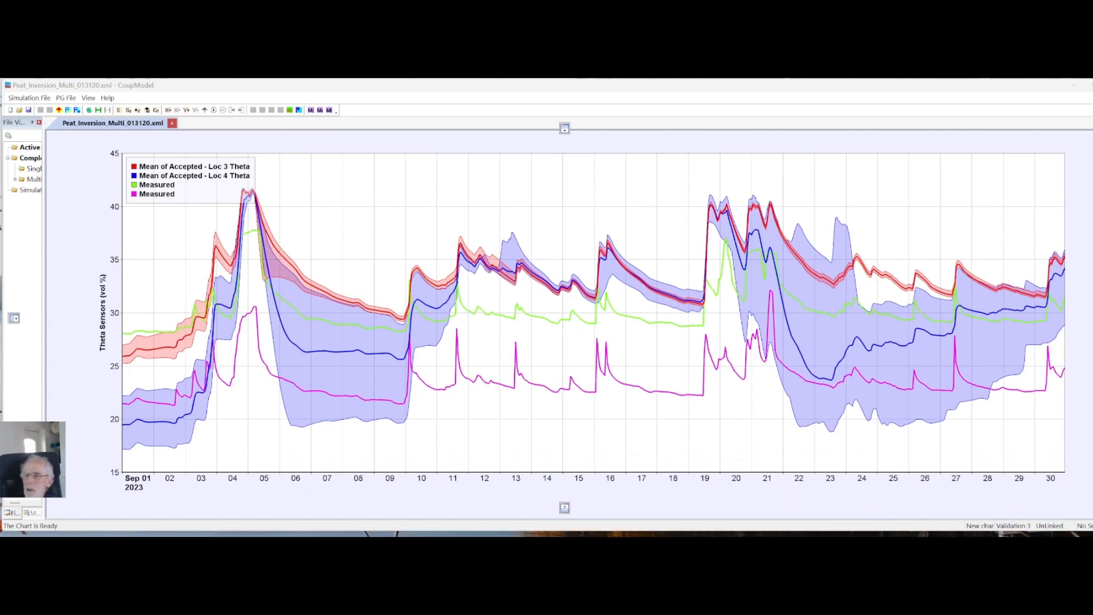
Switch the ensembles marked for plotting from the two Theta ensembles to Loc 3 Temp and Loc 4 Temp
{"action": "left_click_drag", "start_coordinate": [533, 550], "coordinate": [604, 529]}
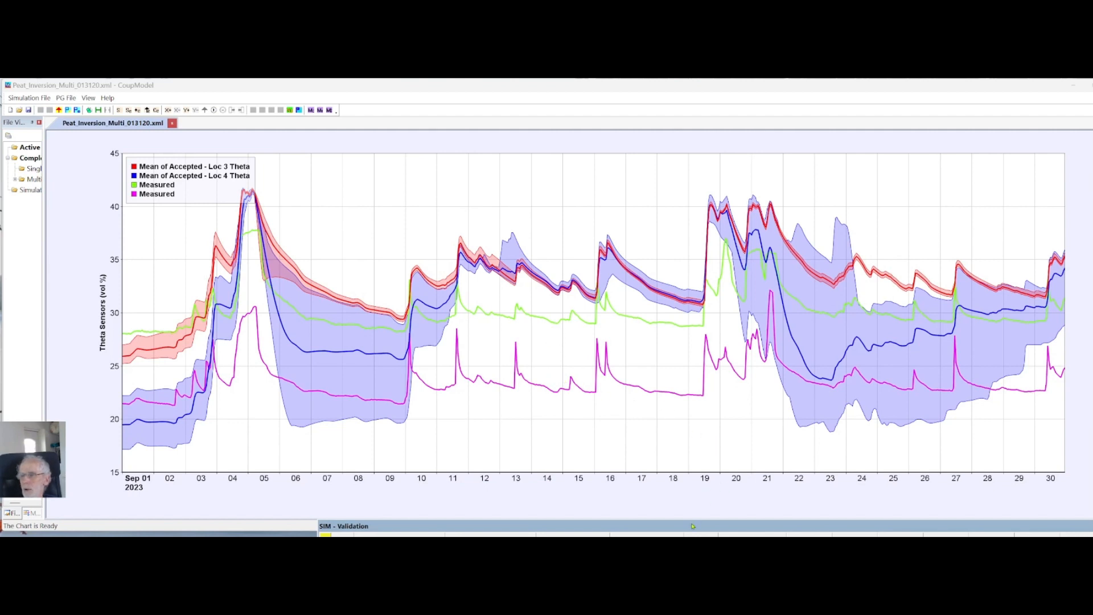
{"action": "left_click_drag", "start_coordinate": [693, 526], "coordinate": [462, 535]}
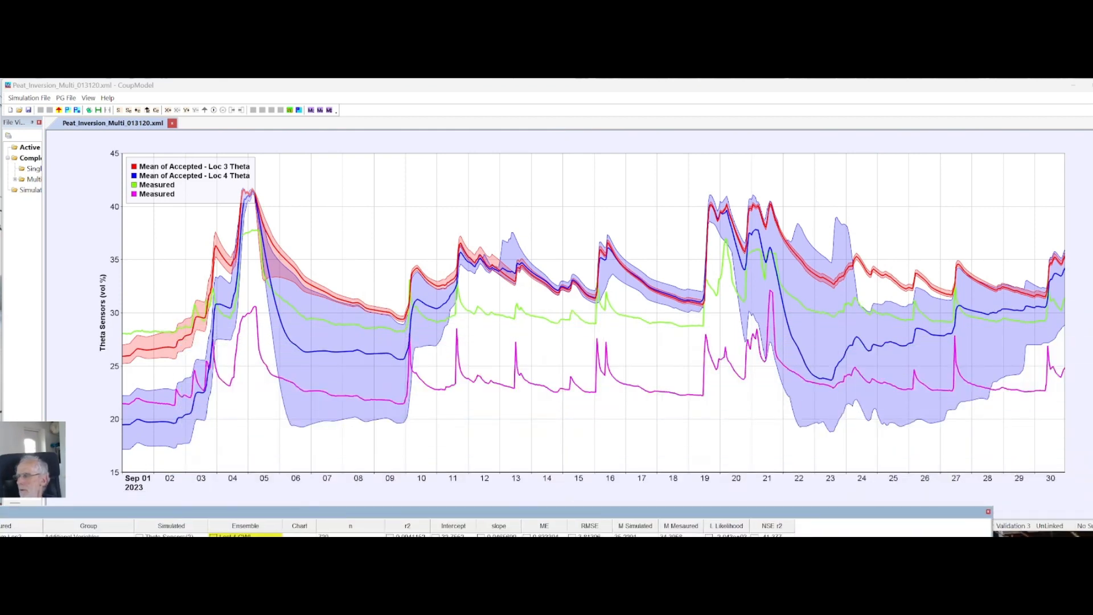
{"action": "left_click_drag", "start_coordinate": [1011, 535], "coordinate": [932, 279]}
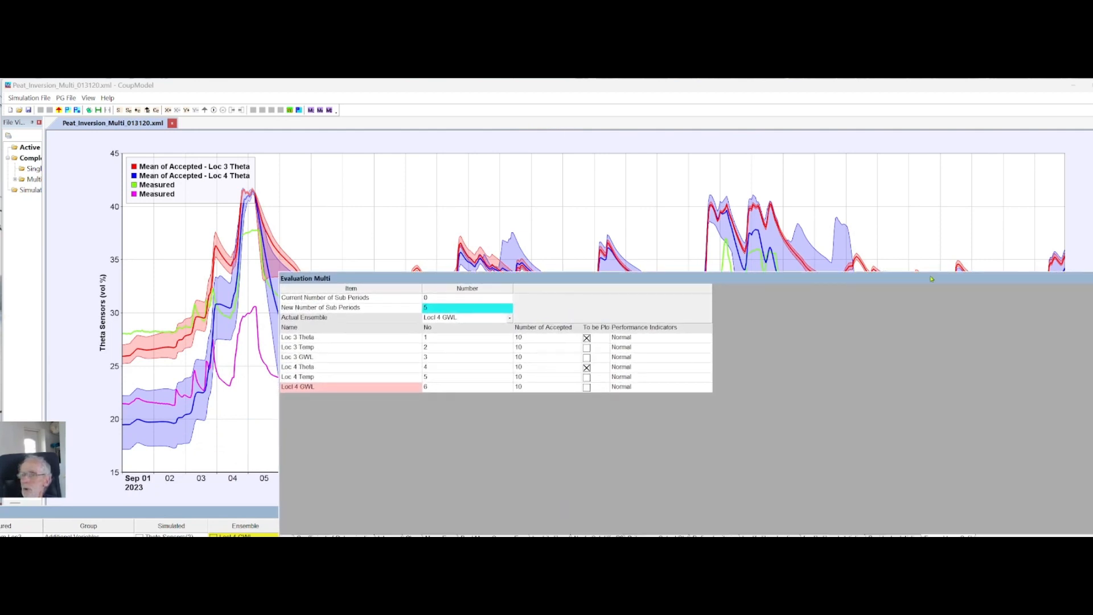
{"action": "left_click", "coordinate": [587, 339]}
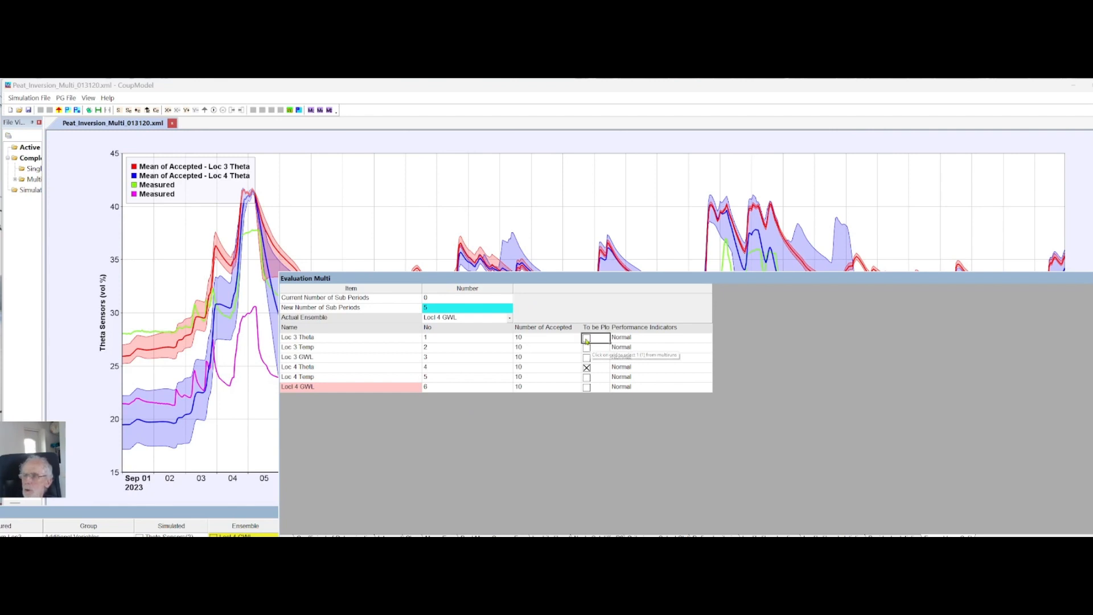
{"action": "left_click", "coordinate": [587, 369]}
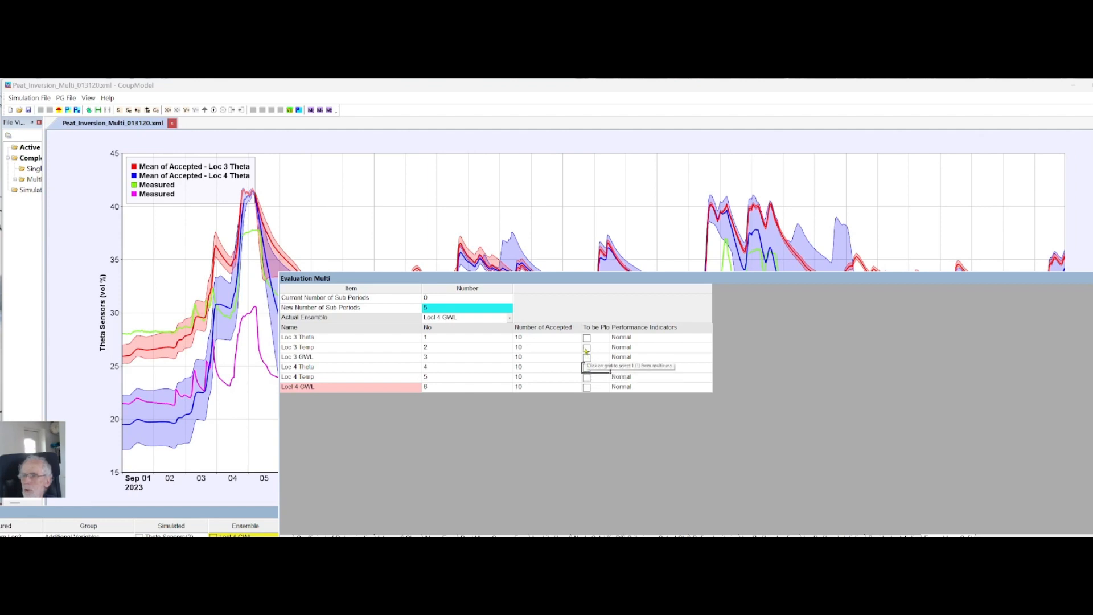
{"action": "left_click", "coordinate": [587, 348]}
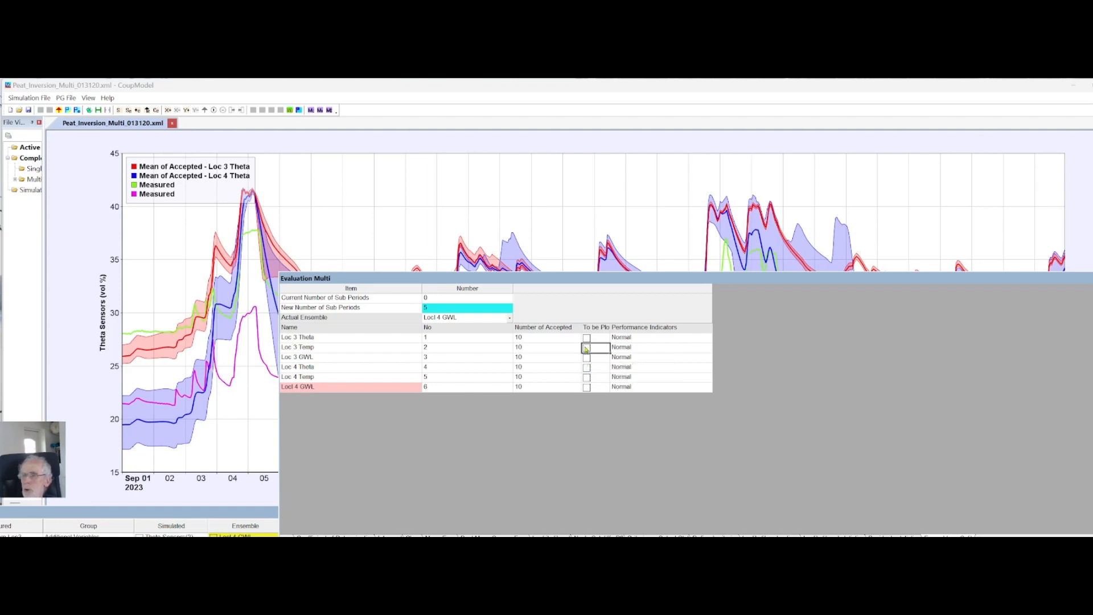
{"action": "left_click", "coordinate": [586, 349]}
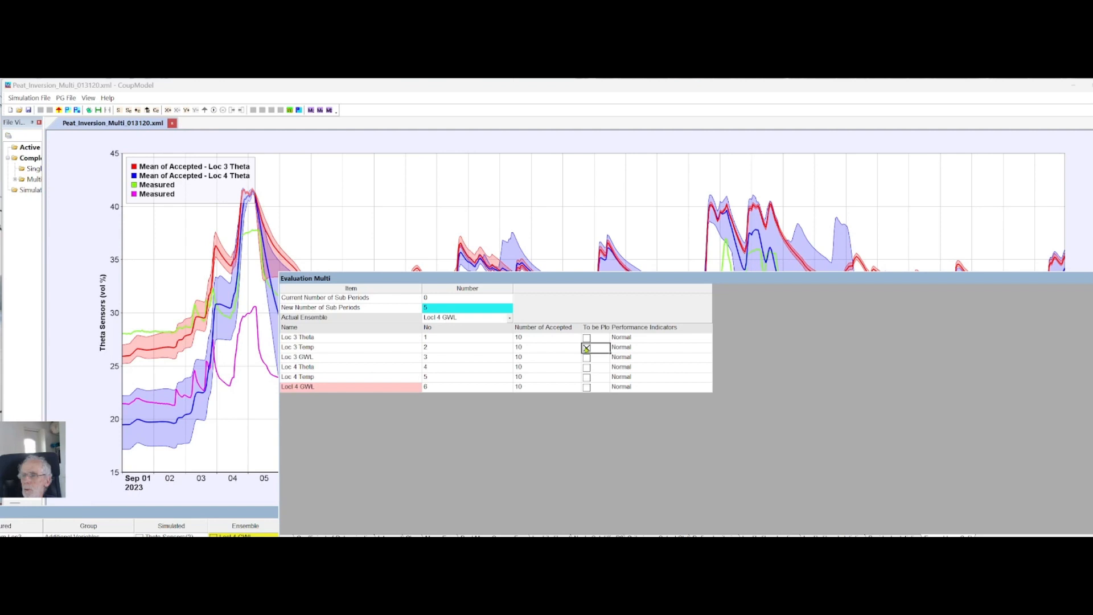
{"action": "left_click", "coordinate": [587, 378]}
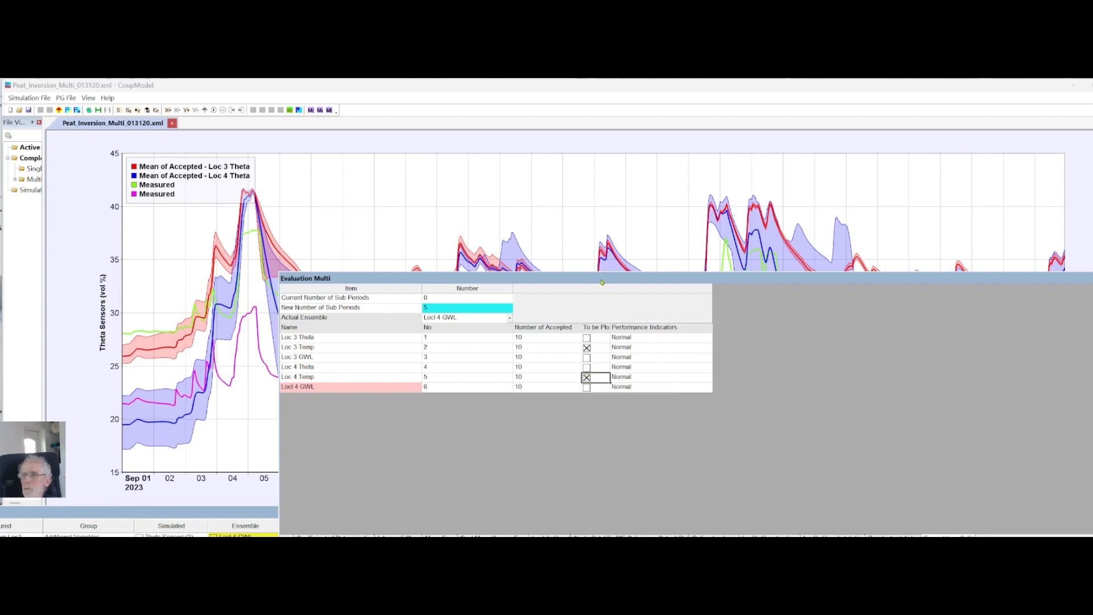
Clear the three selected validation variables and chart JordTemp_30cm Loc3 for the two Temp ensembles
{"action": "left_click_drag", "start_coordinate": [602, 283], "coordinate": [906, 468]}
{"action": "left_click_drag", "start_coordinate": [374, 514], "coordinate": [575, 252]}
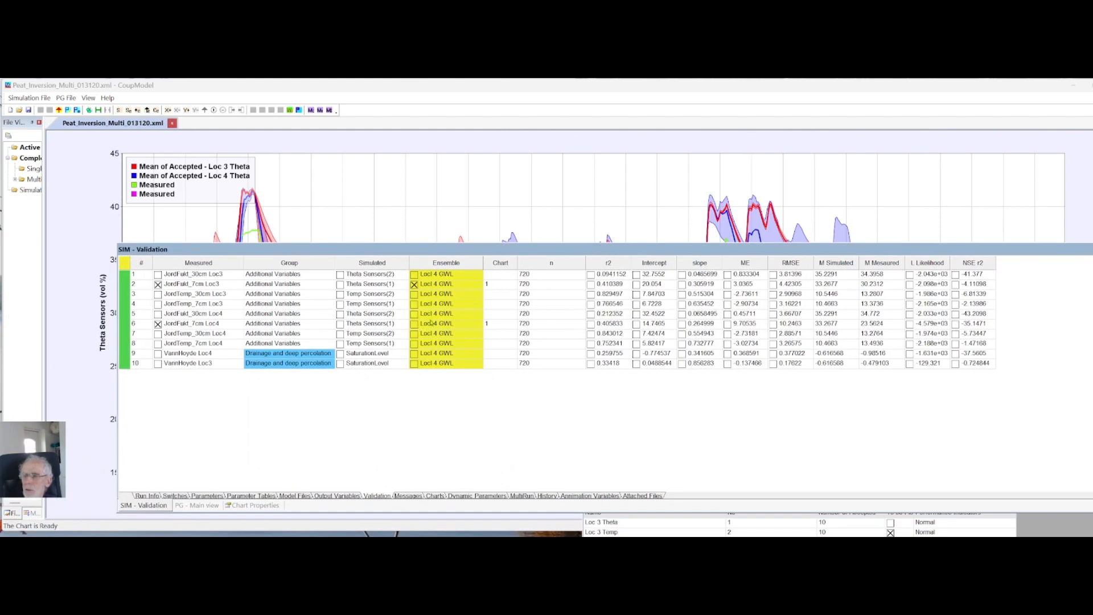
{"action": "right_click", "coordinate": [431, 322]}
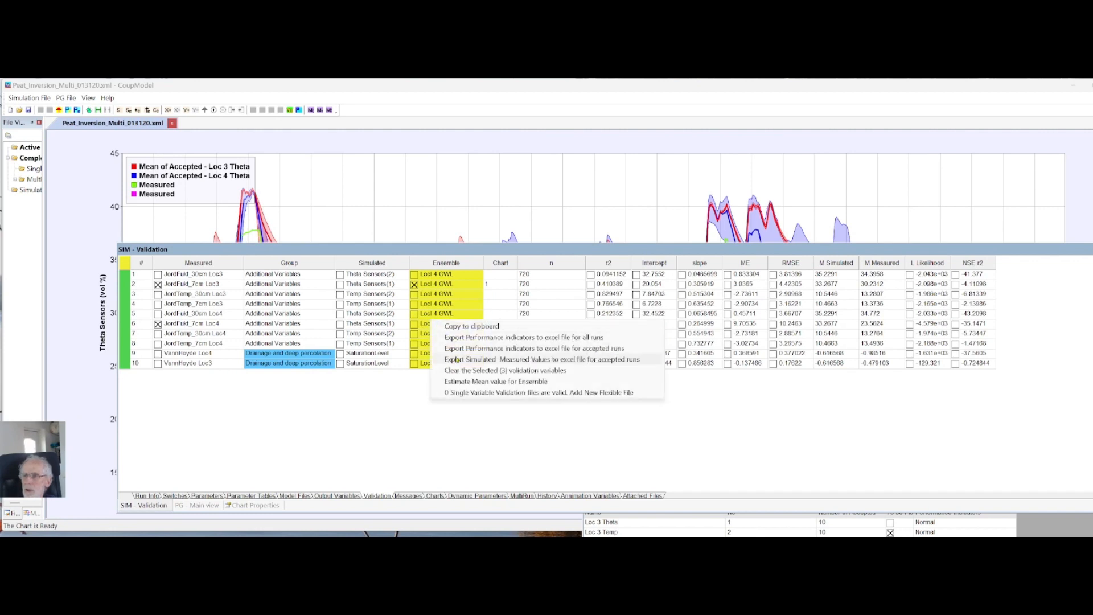
{"action": "left_click", "coordinate": [456, 370]}
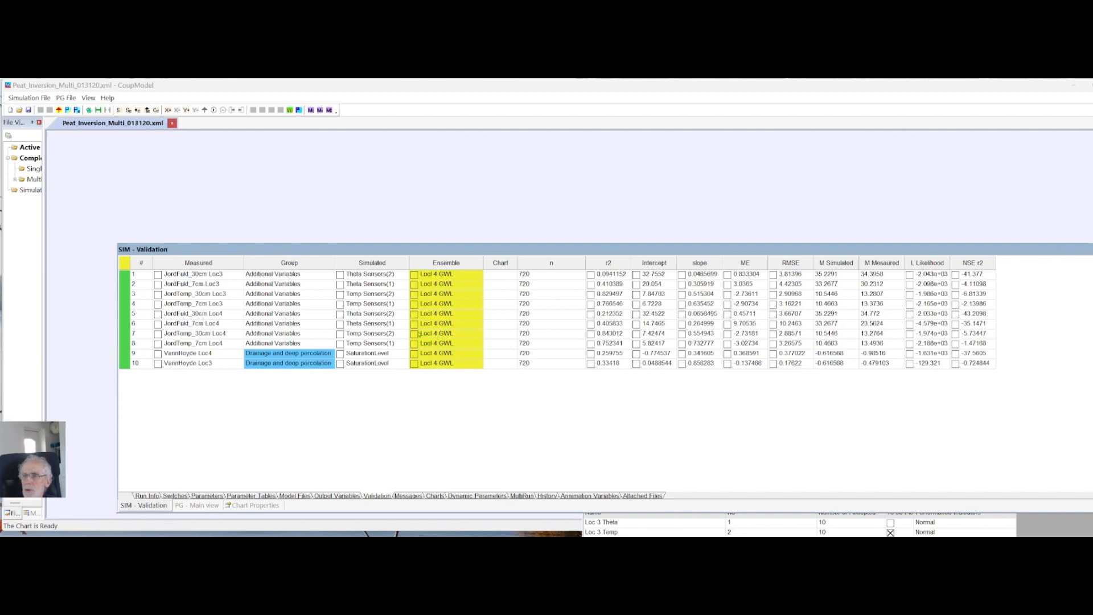
{"action": "left_click", "coordinate": [414, 295]}
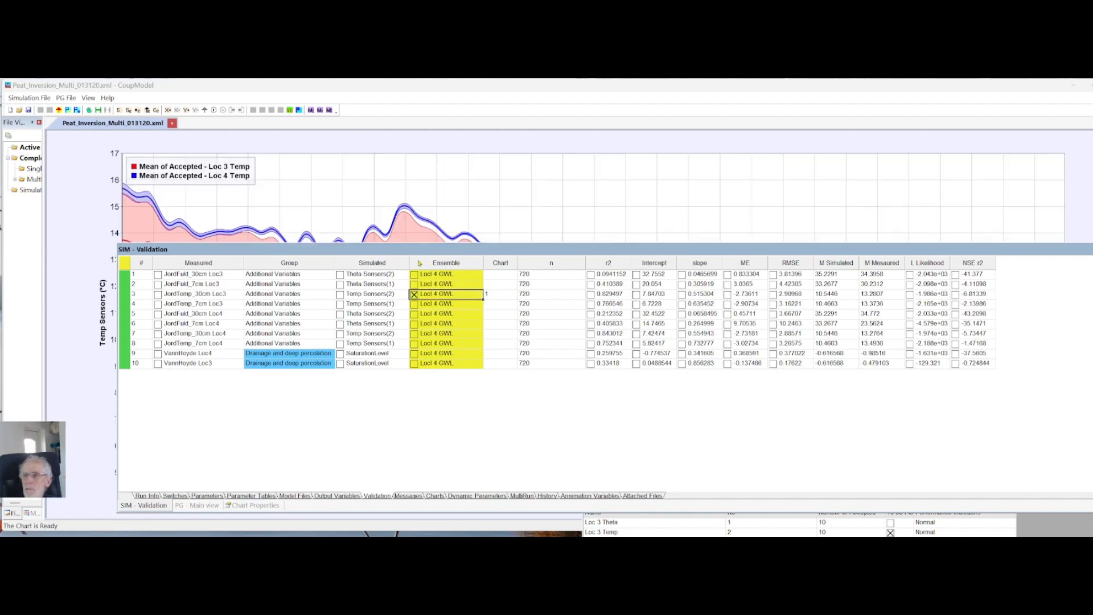
{"action": "left_click_drag", "start_coordinate": [420, 250], "coordinate": [417, 519]}
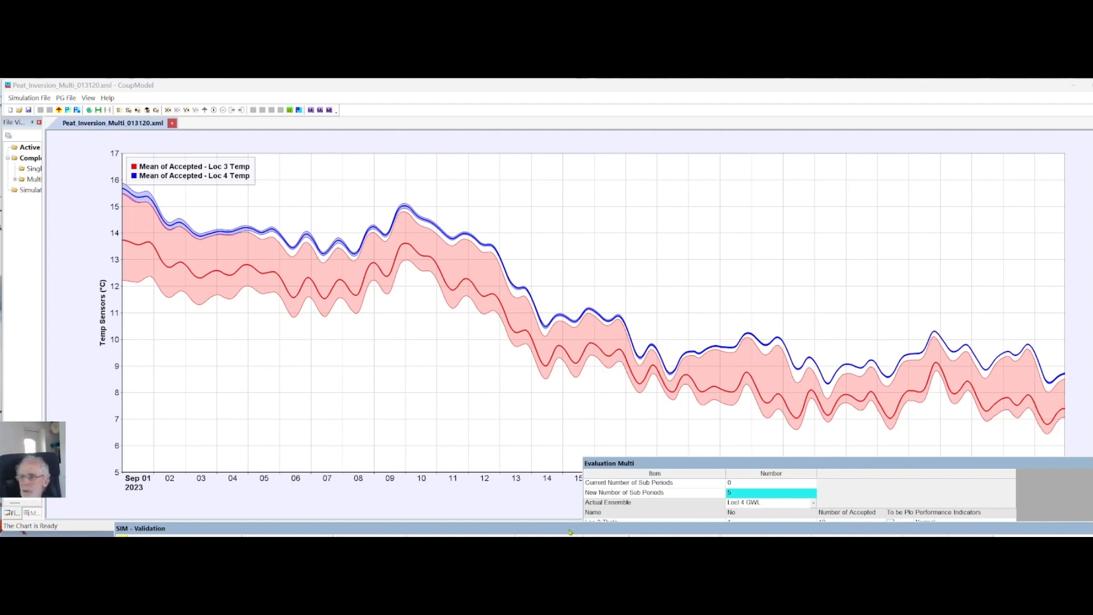
Add the measured JordTemp_30cm Loc3 and JordTemp_30cm Loc4 series to the temperature chart and uncover the curves
{"action": "left_click_drag", "start_coordinate": [569, 530], "coordinate": [630, 343]}
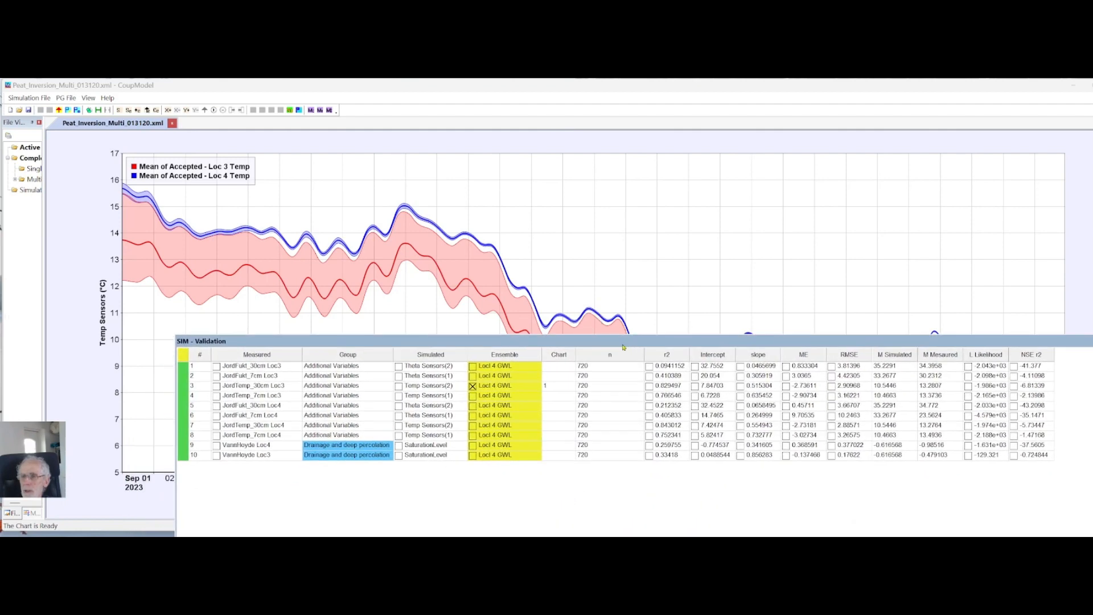
{"action": "left_click", "coordinate": [216, 386]}
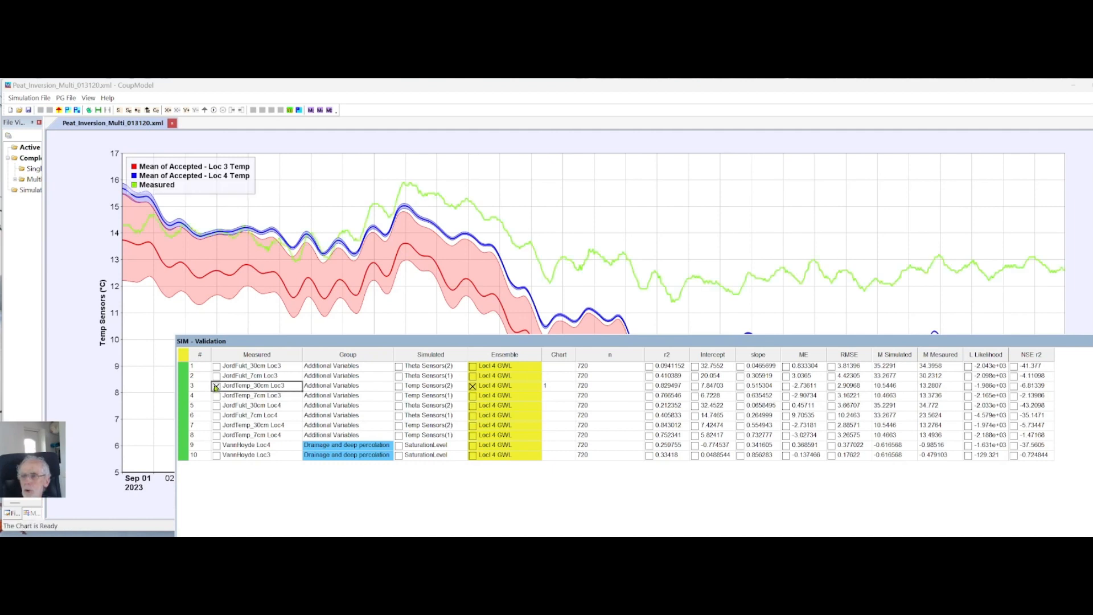
{"action": "left_click", "coordinate": [216, 426]}
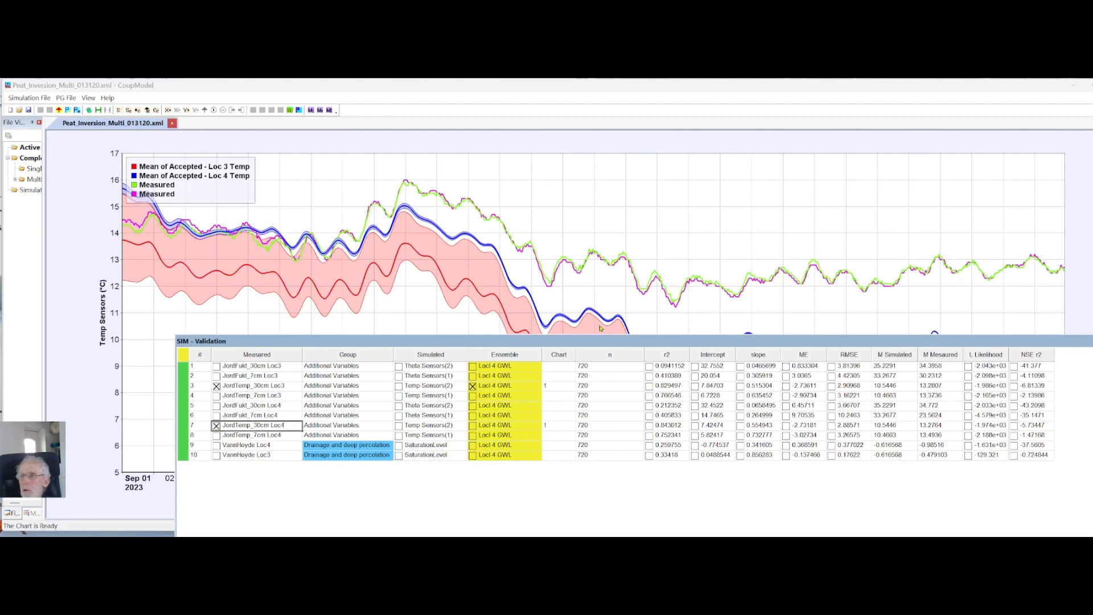
{"action": "left_click_drag", "start_coordinate": [581, 348], "coordinate": [540, 491]}
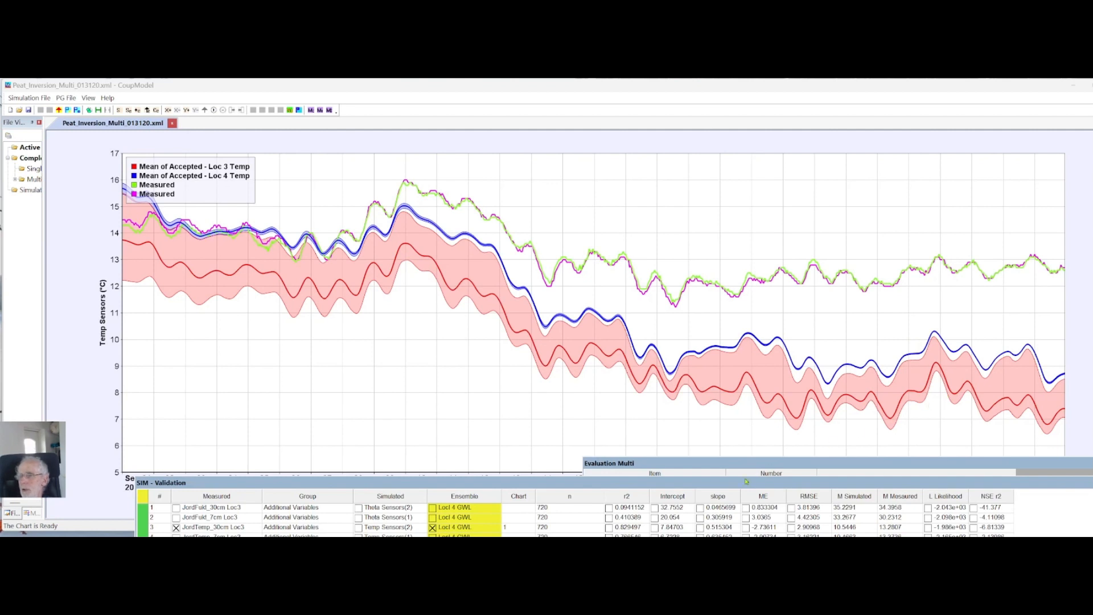
{"action": "left_click_drag", "start_coordinate": [743, 483], "coordinate": [748, 458]}
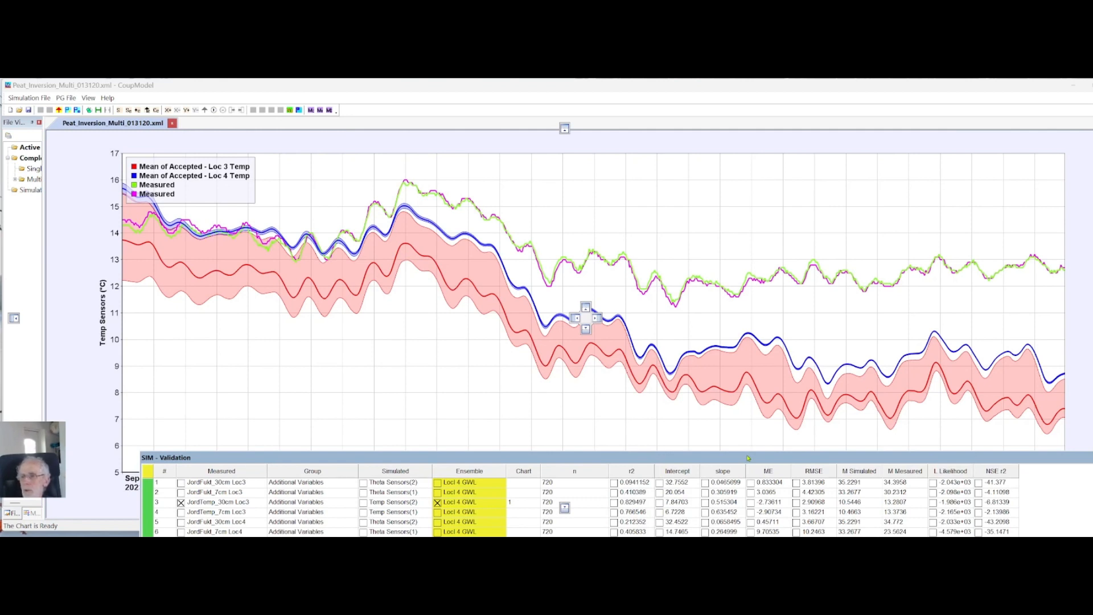
{"action": "left_click_drag", "start_coordinate": [747, 458], "coordinate": [589, 335]}
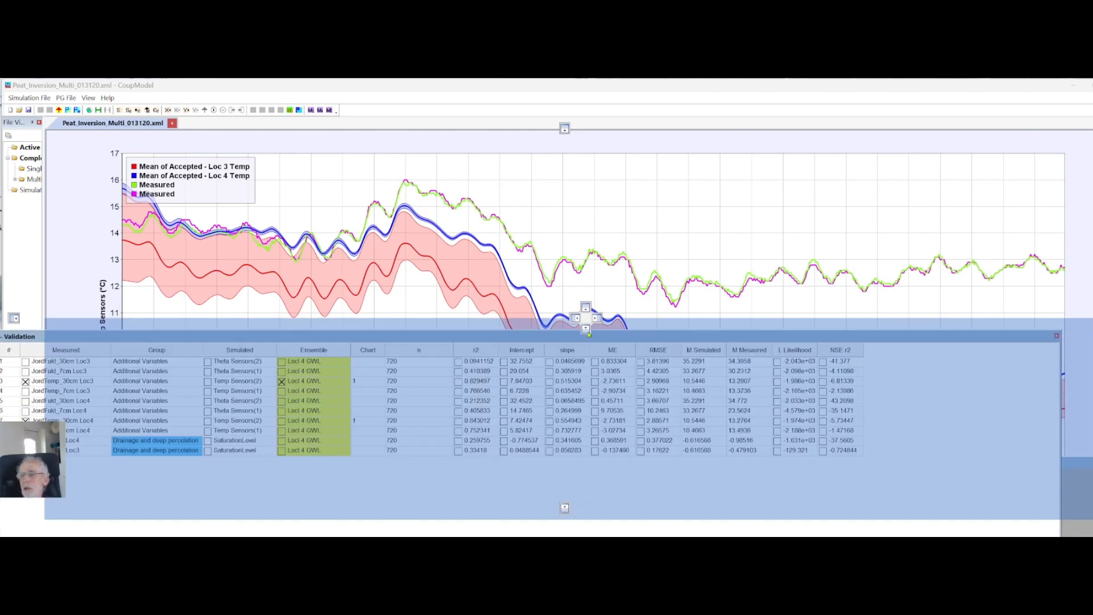
{"action": "left_click_drag", "start_coordinate": [588, 332], "coordinate": [584, 334]}
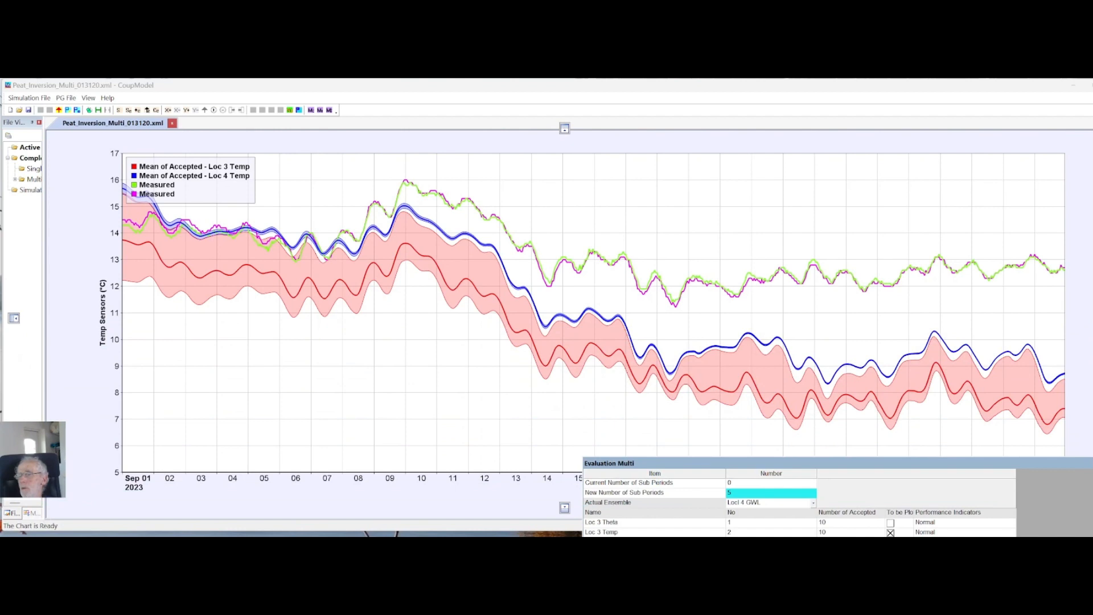
{"action": "left_click_drag", "start_coordinate": [841, 464], "coordinate": [1014, 463]}
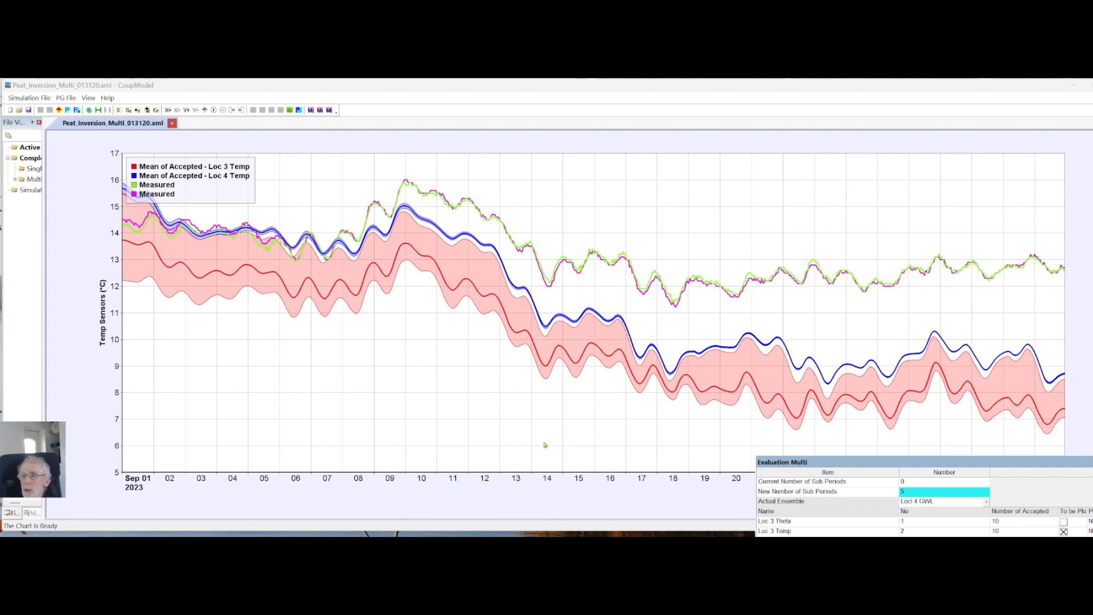
Clear the three selected validation variables and chart the r2 of JordTemp_7cm Loc3 with the Temp ensembles marked
{"action": "left_click_drag", "start_coordinate": [611, 561], "coordinate": [552, 245]}
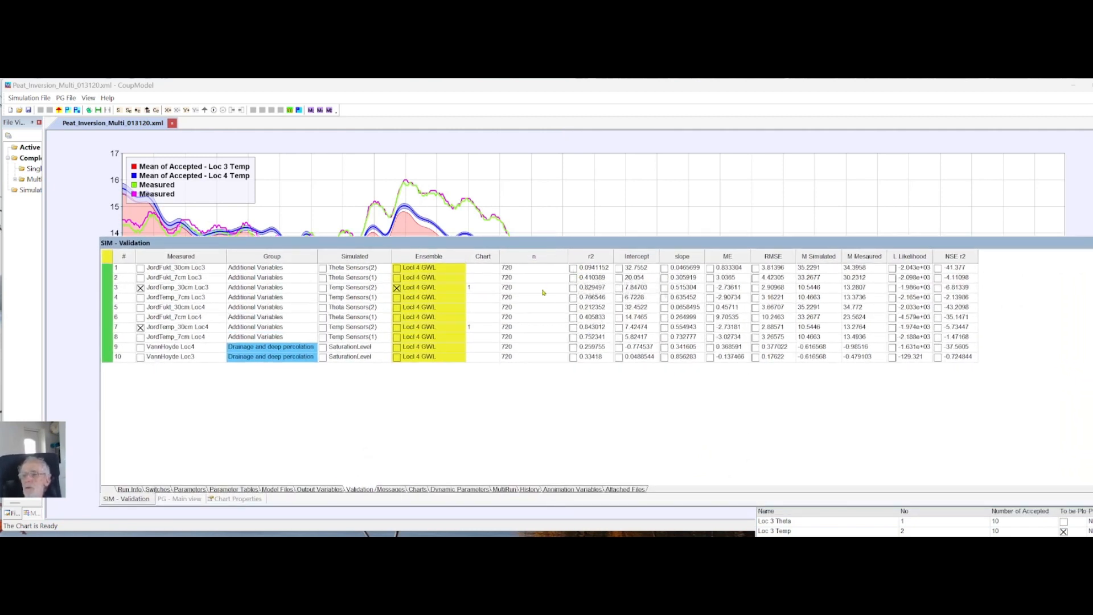
{"action": "right_click", "coordinate": [412, 290]}
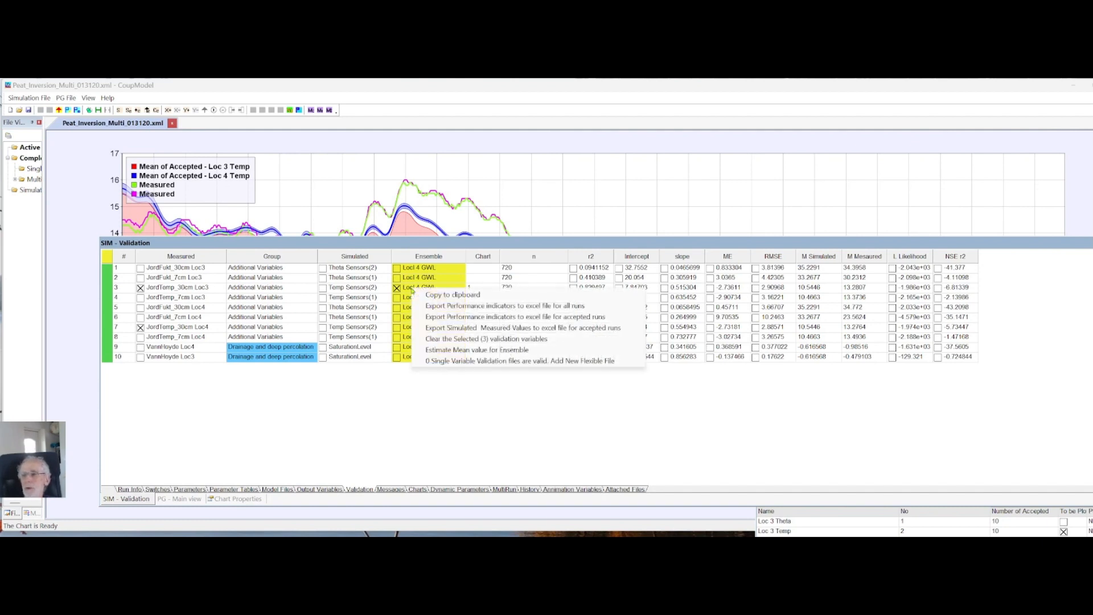
{"action": "left_click", "coordinate": [441, 339]}
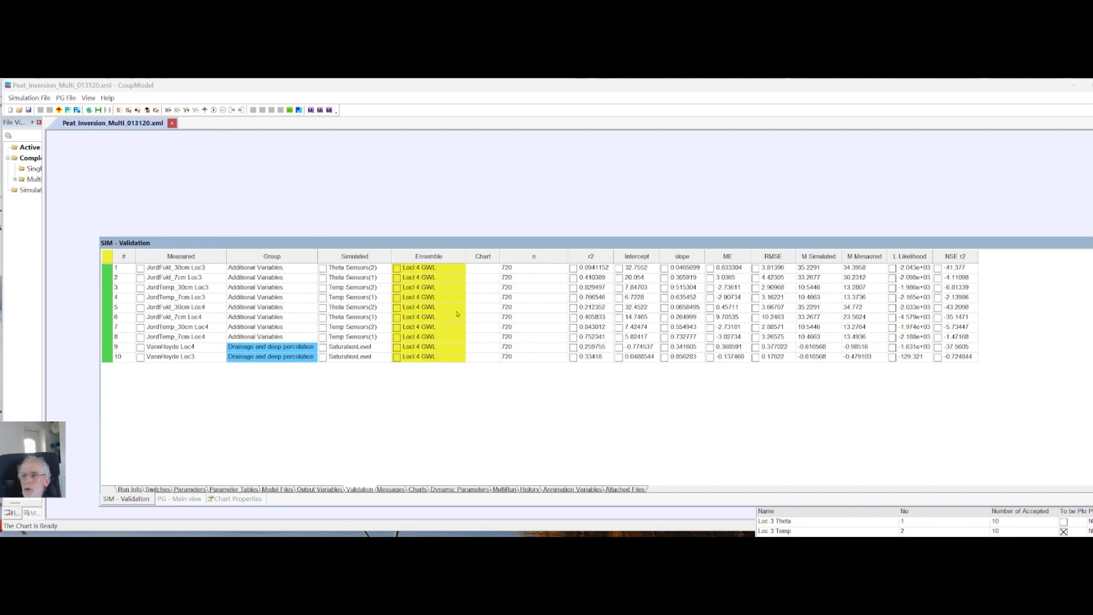
{"action": "left_click", "coordinate": [574, 298]}
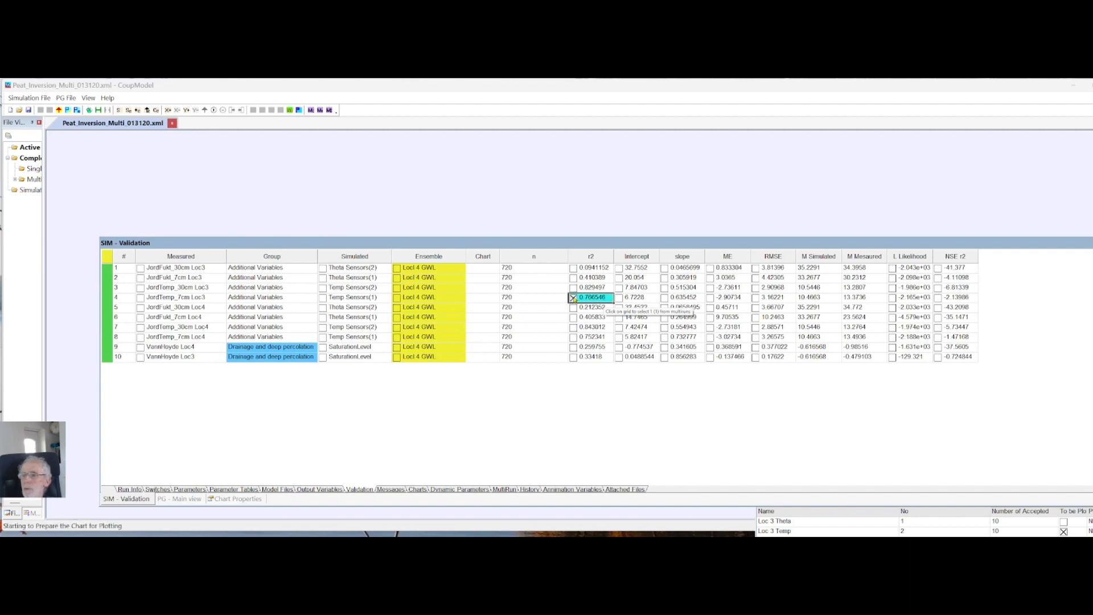
{"action": "left_click_drag", "start_coordinate": [574, 245], "coordinate": [538, 478]}
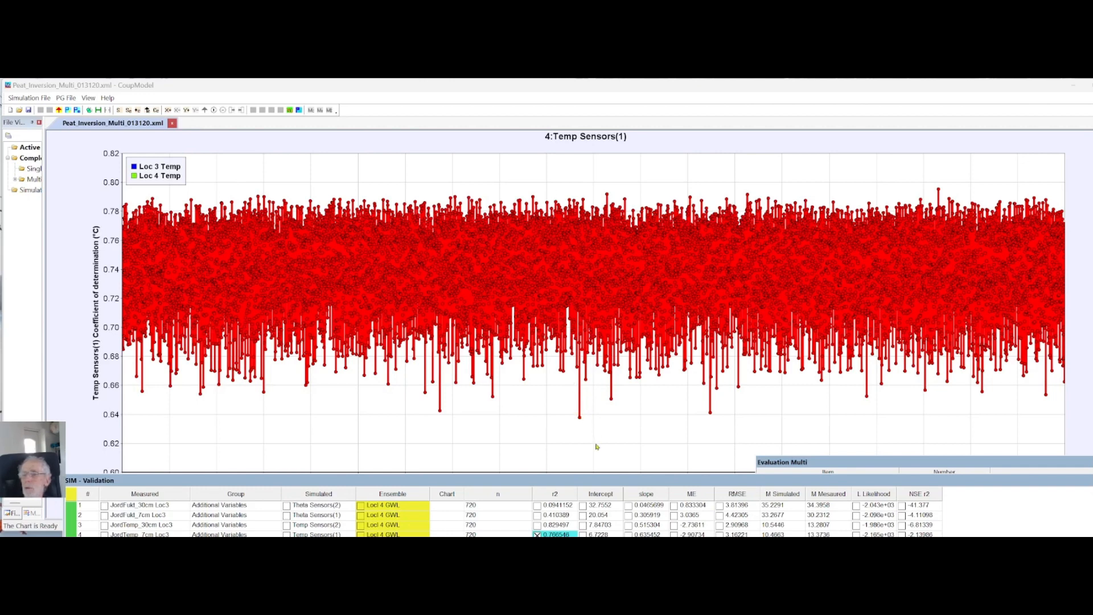
Set SoilInitTempConst as the first independent variable for the r2 chart and move the parameter table off the plot
{"action": "left_click_drag", "start_coordinate": [580, 481], "coordinate": [588, 235]}
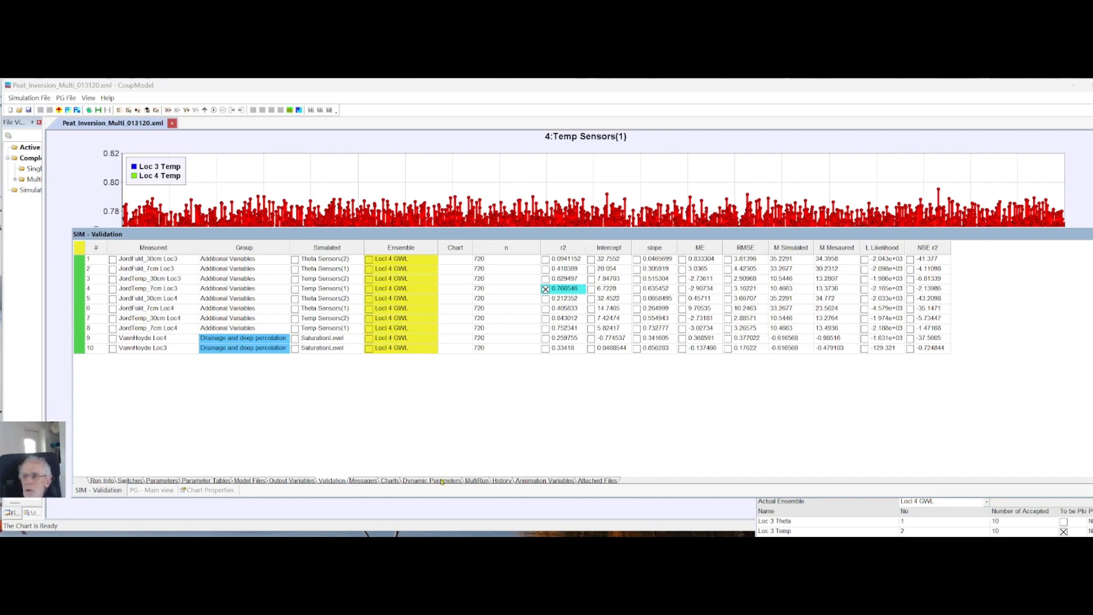
{"action": "left_click", "coordinate": [476, 481]}
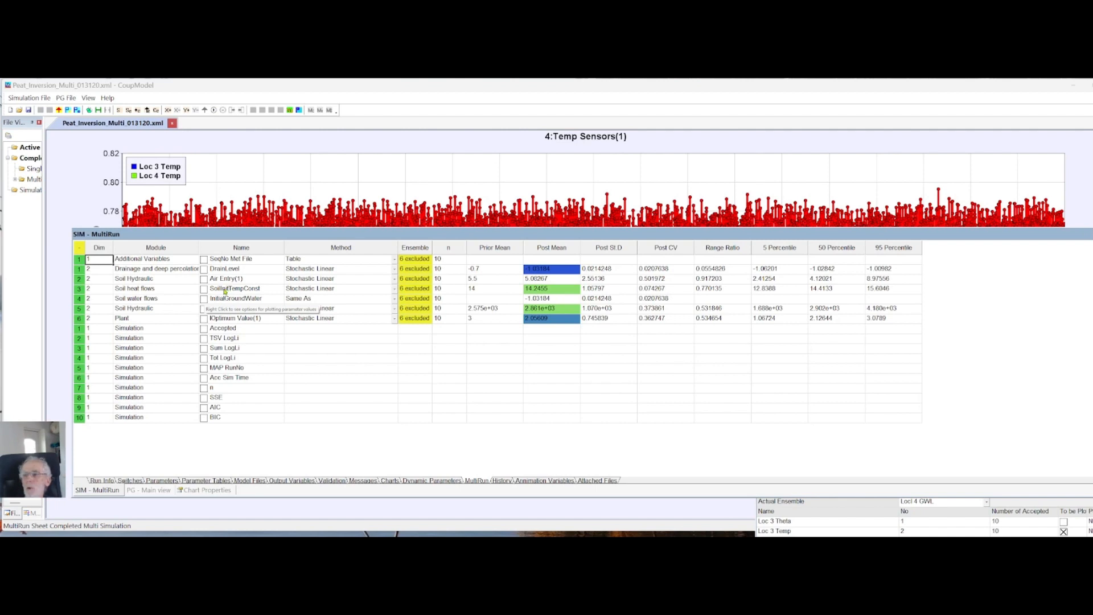
{"action": "right_click", "coordinate": [225, 290]}
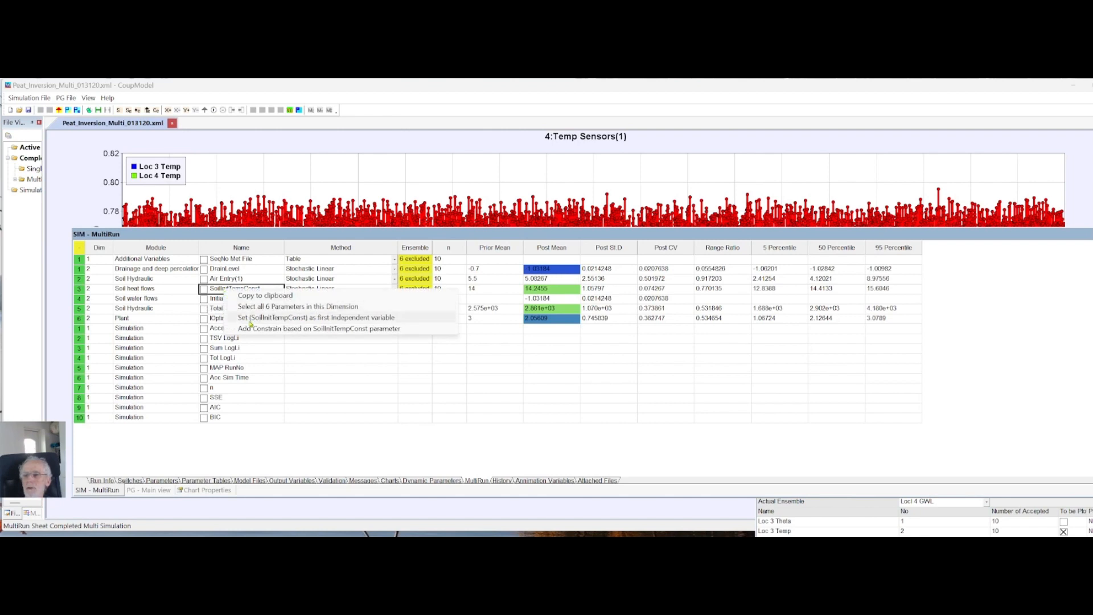
{"action": "left_click", "coordinate": [251, 318]}
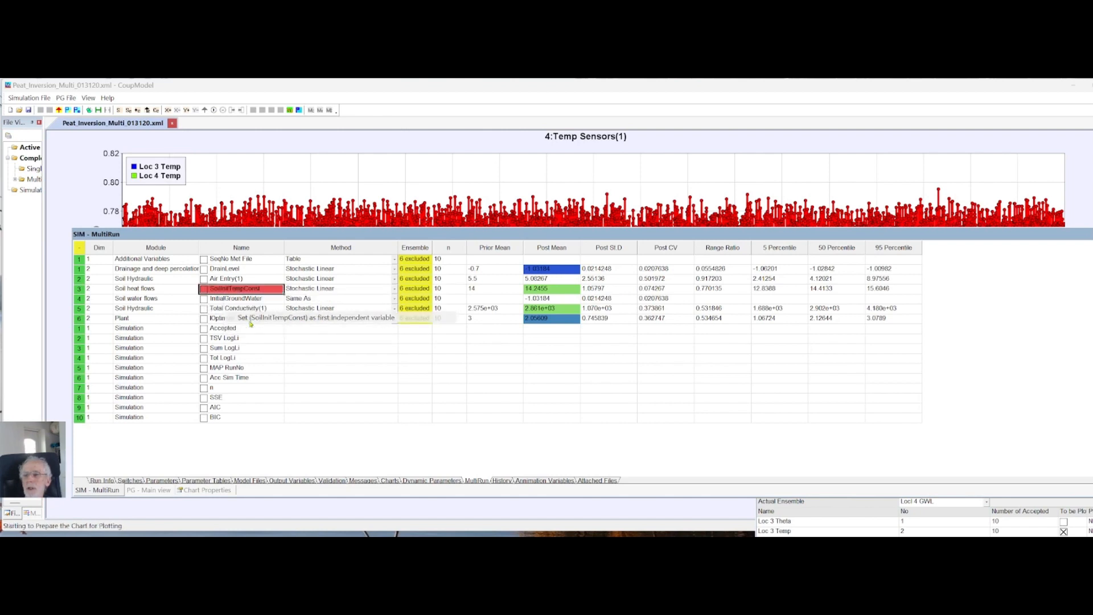
{"action": "left_click_drag", "start_coordinate": [340, 239], "coordinate": [454, 440]}
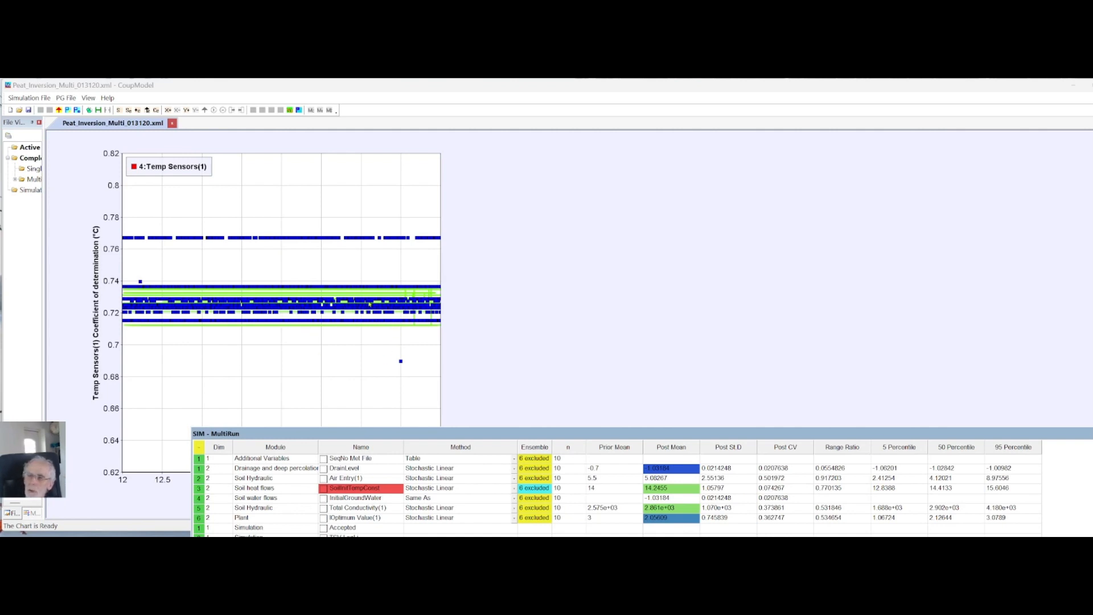
{"action": "left_click_drag", "start_coordinate": [497, 439], "coordinate": [817, 242]}
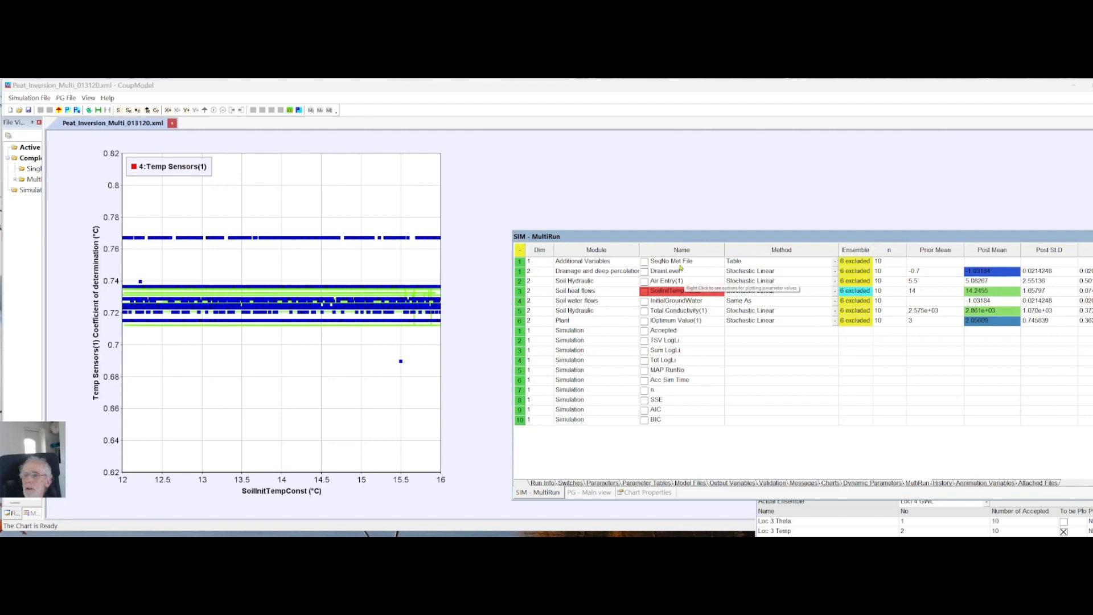
Set DrainLevel as the second independent variable and uncover the whole r2 contour chart
{"action": "left_click_drag", "start_coordinate": [680, 244], "coordinate": [654, 213]}
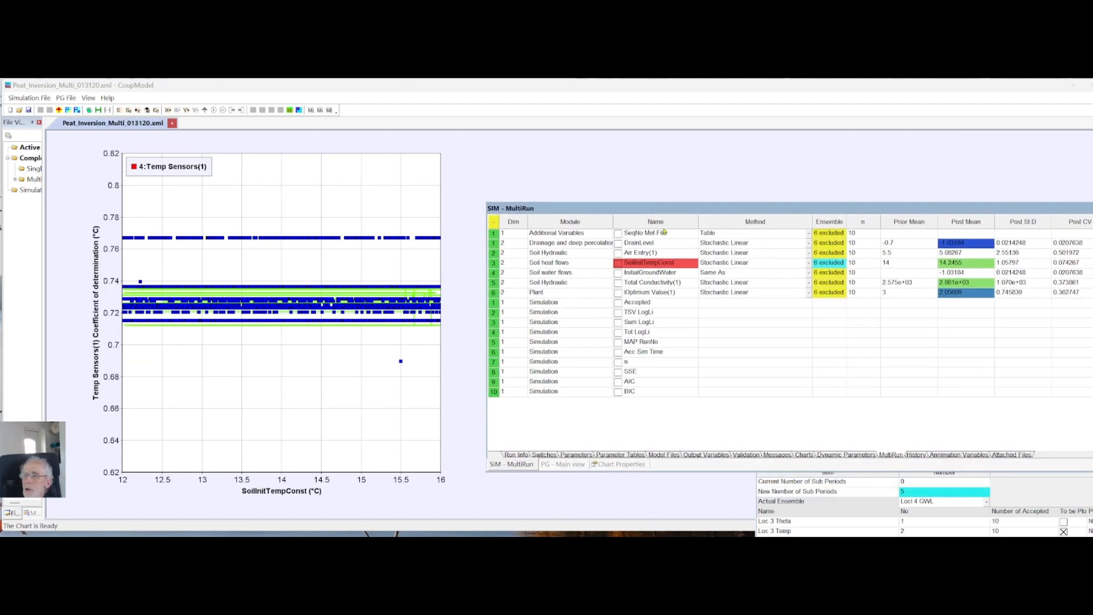
{"action": "right_click", "coordinate": [631, 246]}
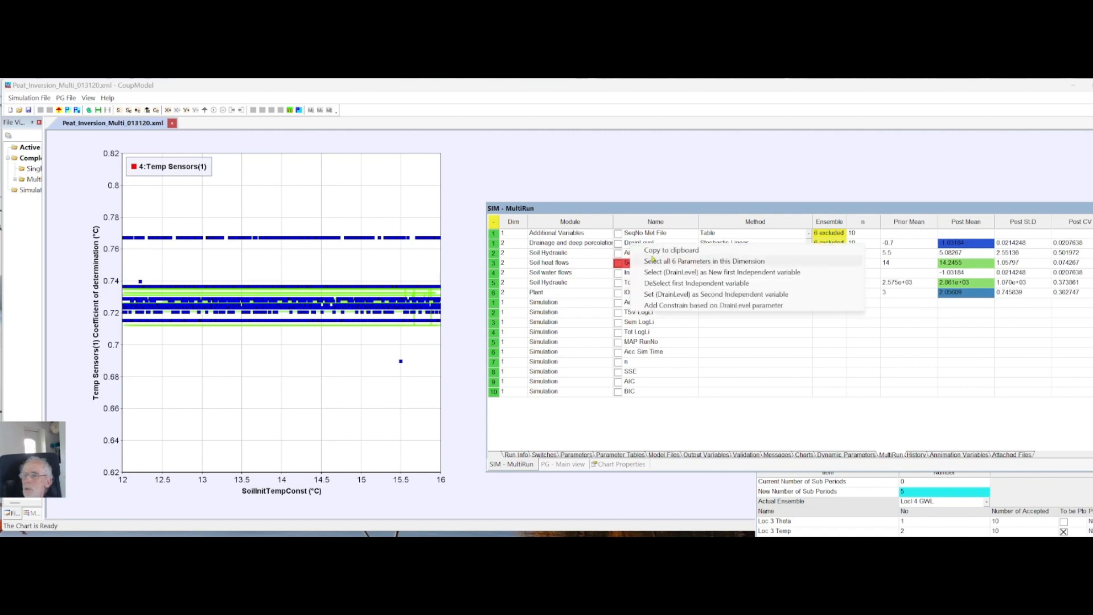
{"action": "left_click", "coordinate": [665, 295]}
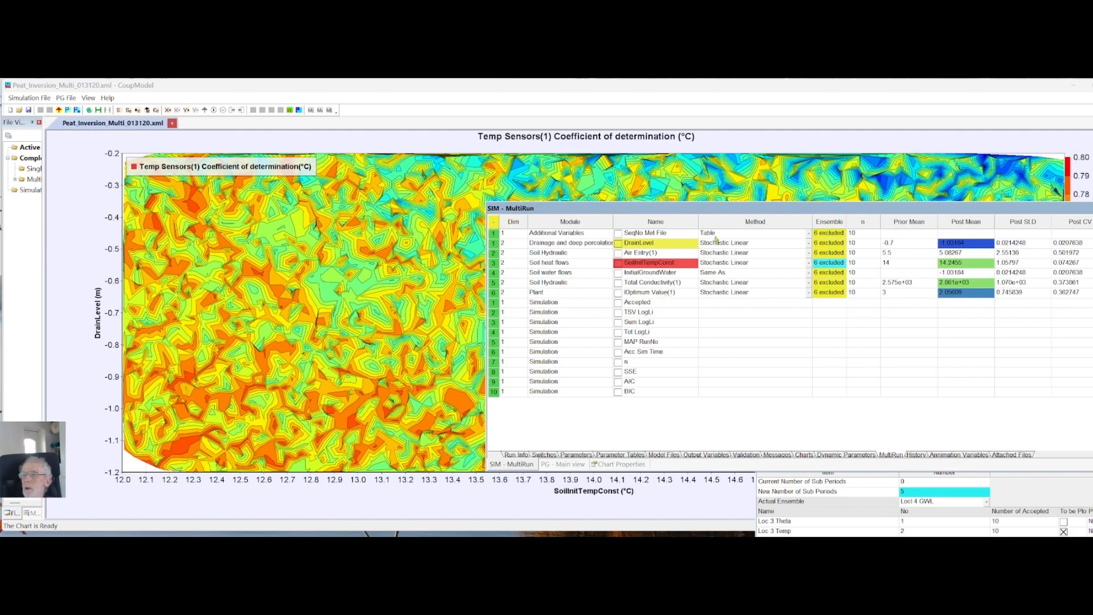
{"action": "left_click_drag", "start_coordinate": [720, 213], "coordinate": [418, 506]}
{"action": "left_click_drag", "start_coordinate": [1028, 464], "coordinate": [1009, 532]}
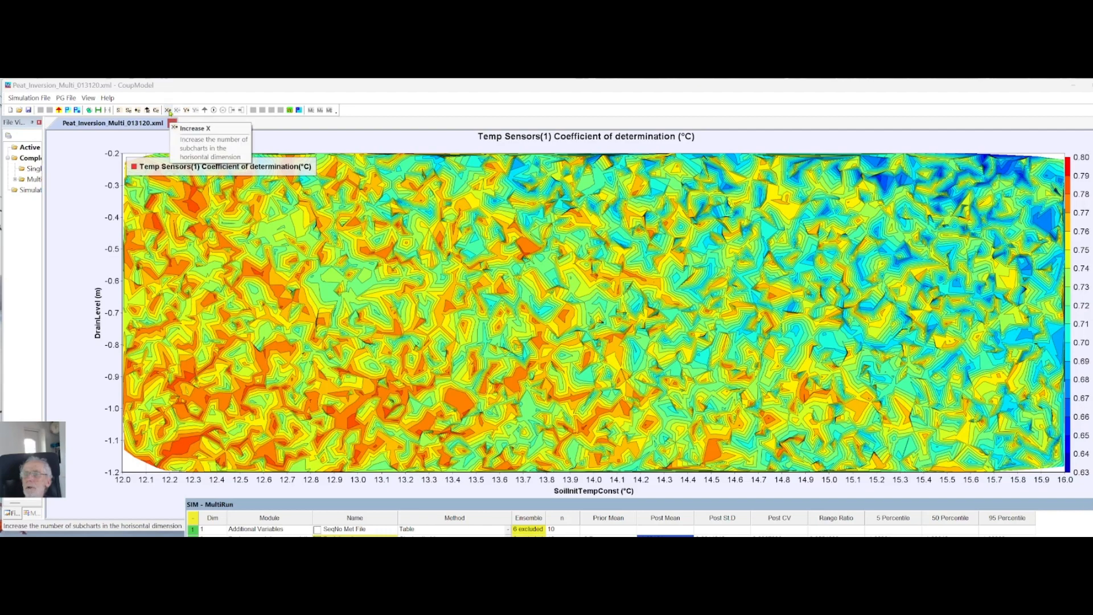
Add a second subchart horizontally and plot the mean error (ME) of JordTemp_7cm Loc3 in it
{"action": "left_click", "coordinate": [168, 110]}
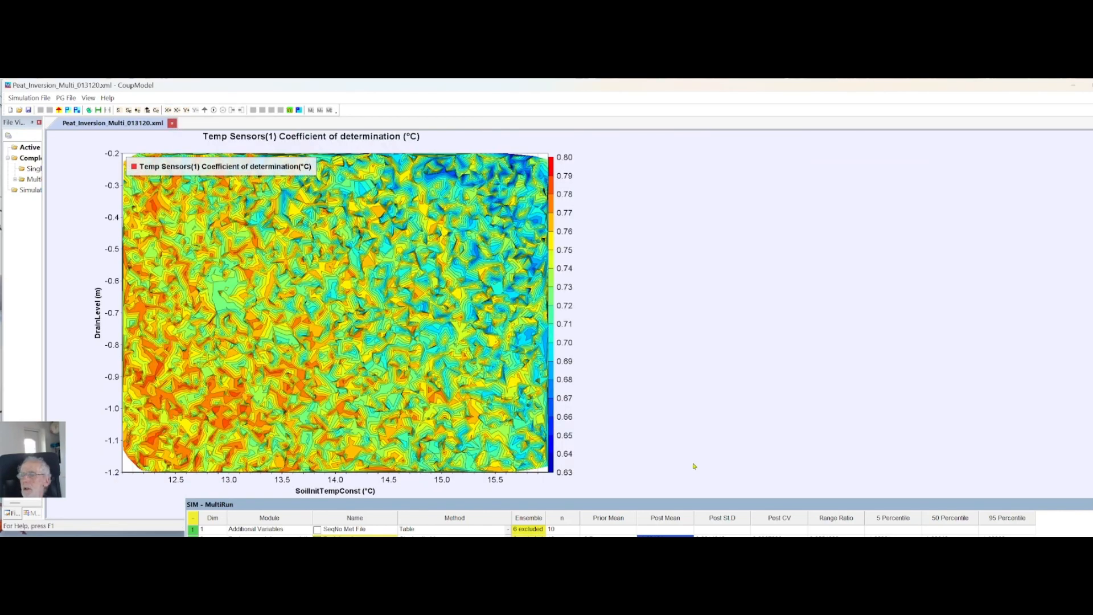
{"action": "left_click_drag", "start_coordinate": [688, 514], "coordinate": [635, 295]}
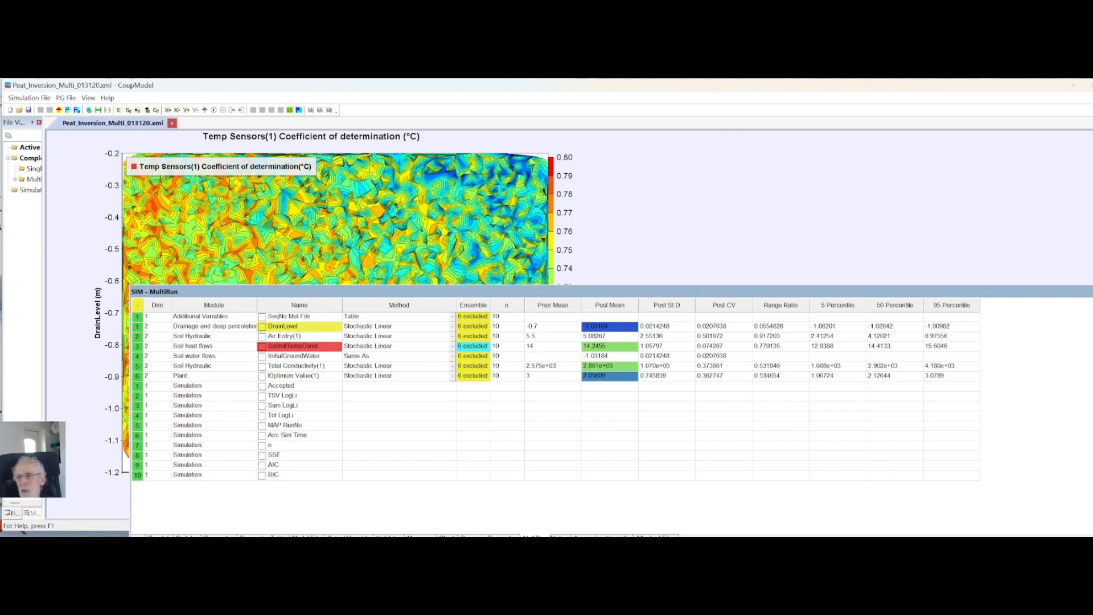
{"action": "left_click", "coordinate": [389, 535]}
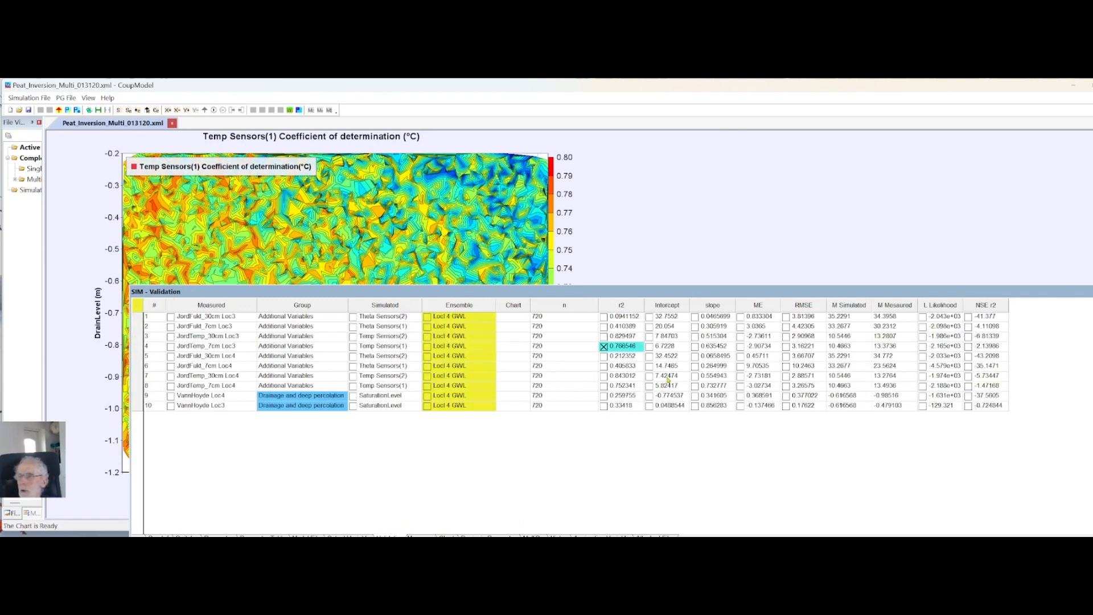
{"action": "left_click", "coordinate": [740, 347]}
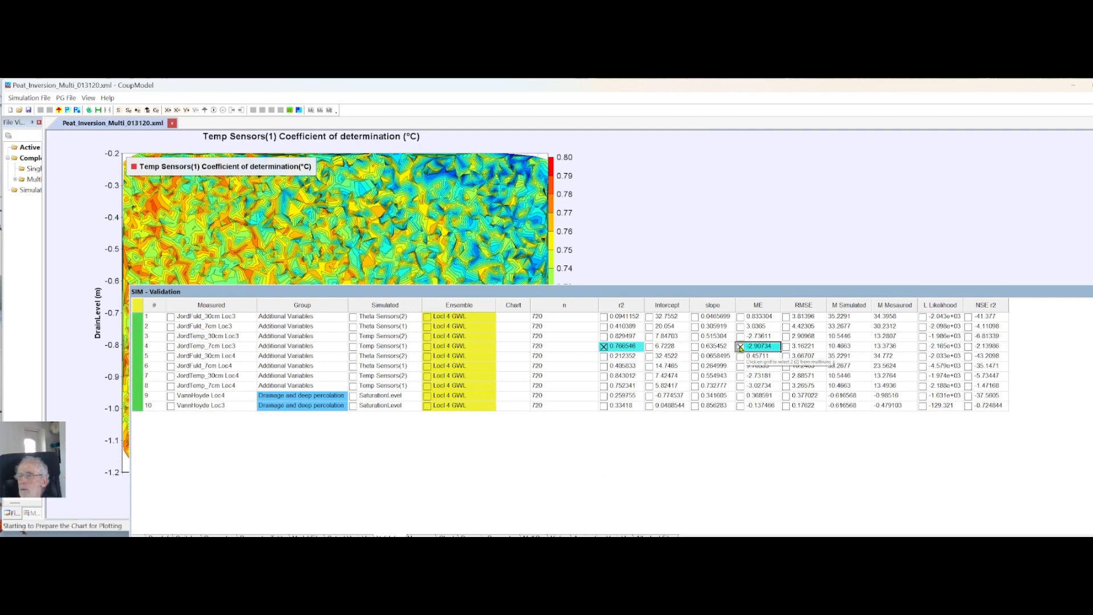
{"action": "left_click_drag", "start_coordinate": [765, 294], "coordinate": [745, 460]}
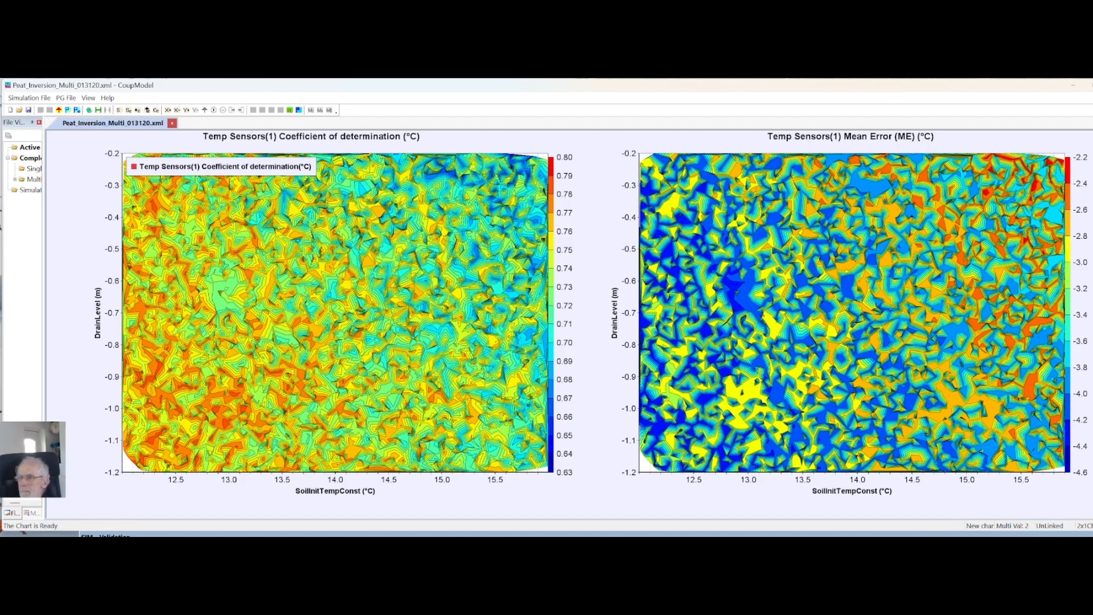
Clear the two selected performance indicators and chart the r2 and ME of VannHoyde Loc4 instead, with both contour plots uncovered
{"action": "left_click_drag", "start_coordinate": [605, 540], "coordinate": [631, 317]}
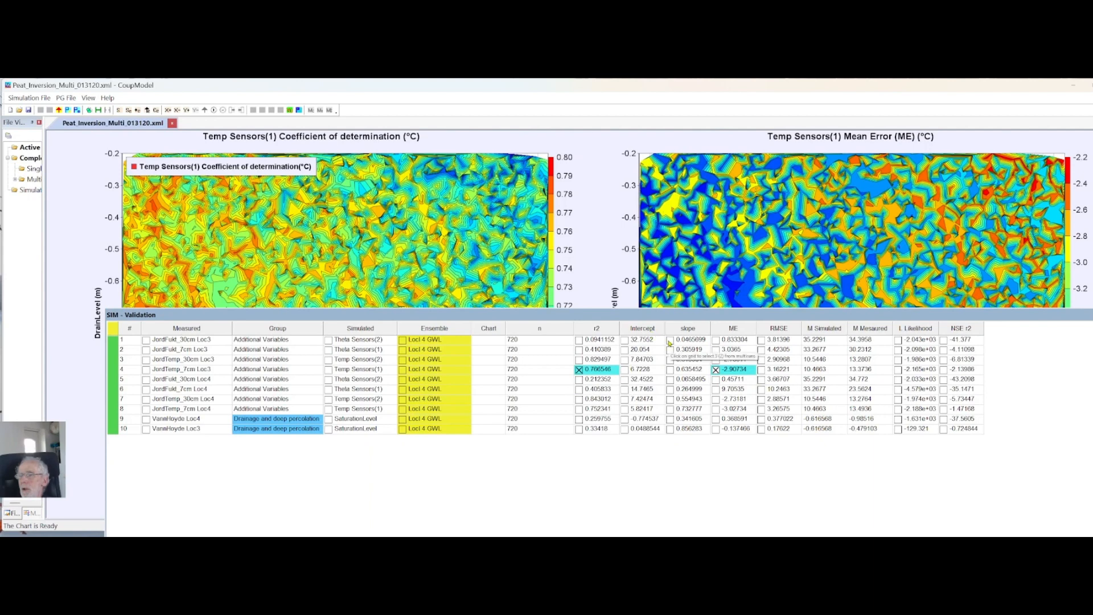
{"action": "right_click", "coordinate": [621, 376]}
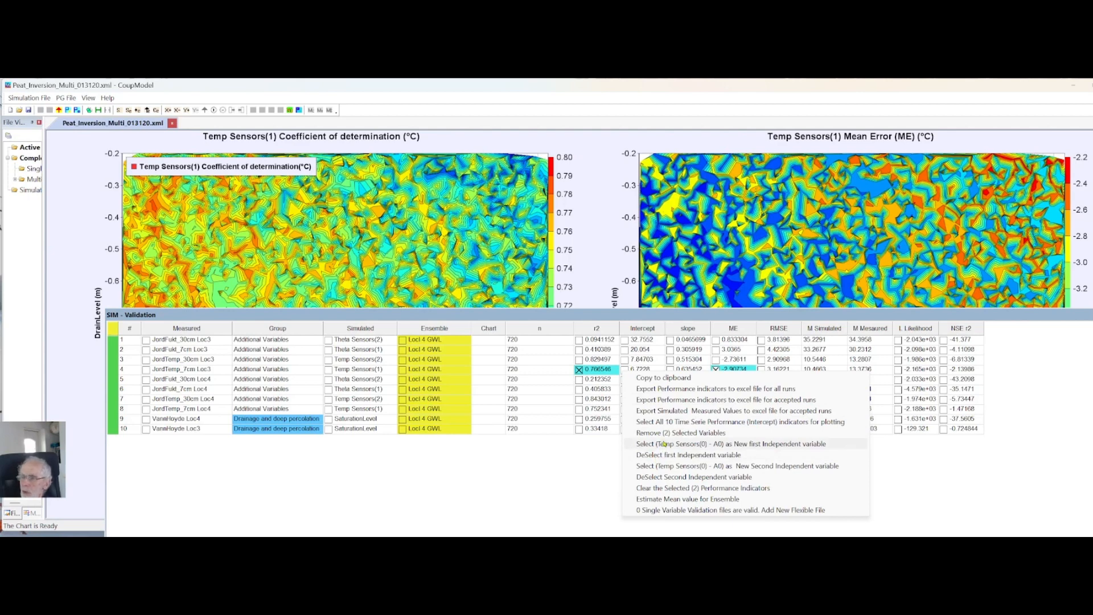
{"action": "left_click", "coordinate": [657, 489]}
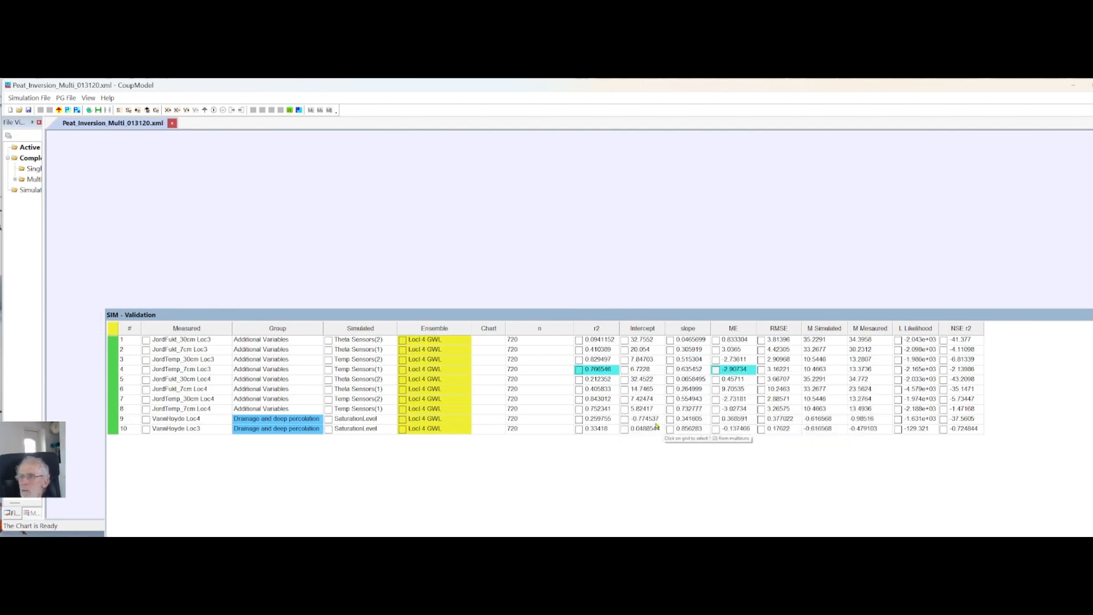
{"action": "left_click", "coordinate": [578, 420]}
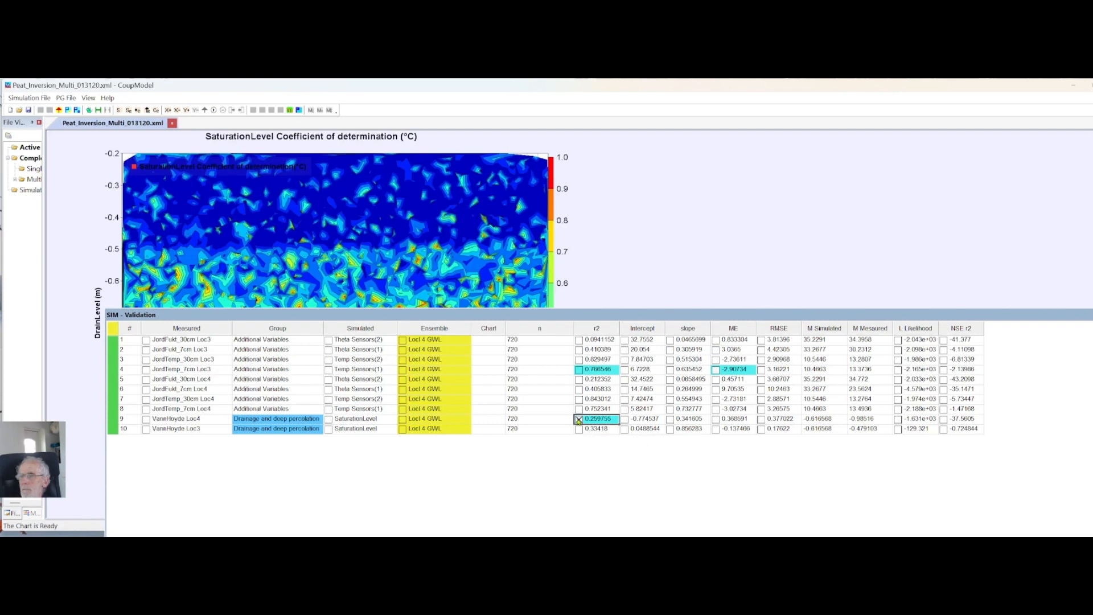
{"action": "left_click", "coordinate": [716, 419]}
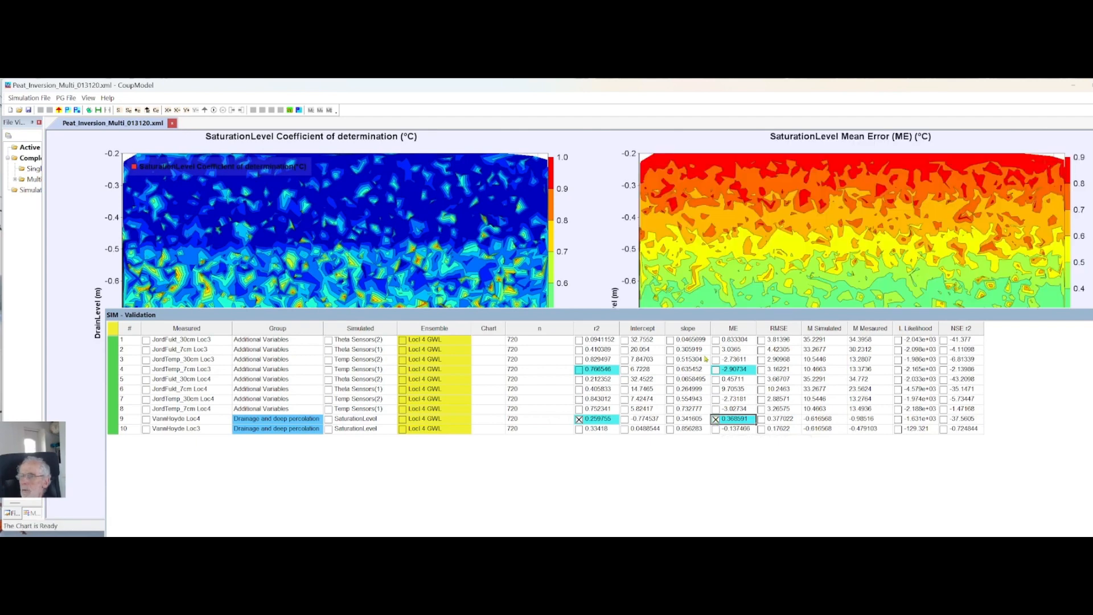
{"action": "left_click_drag", "start_coordinate": [692, 316], "coordinate": [679, 531]}
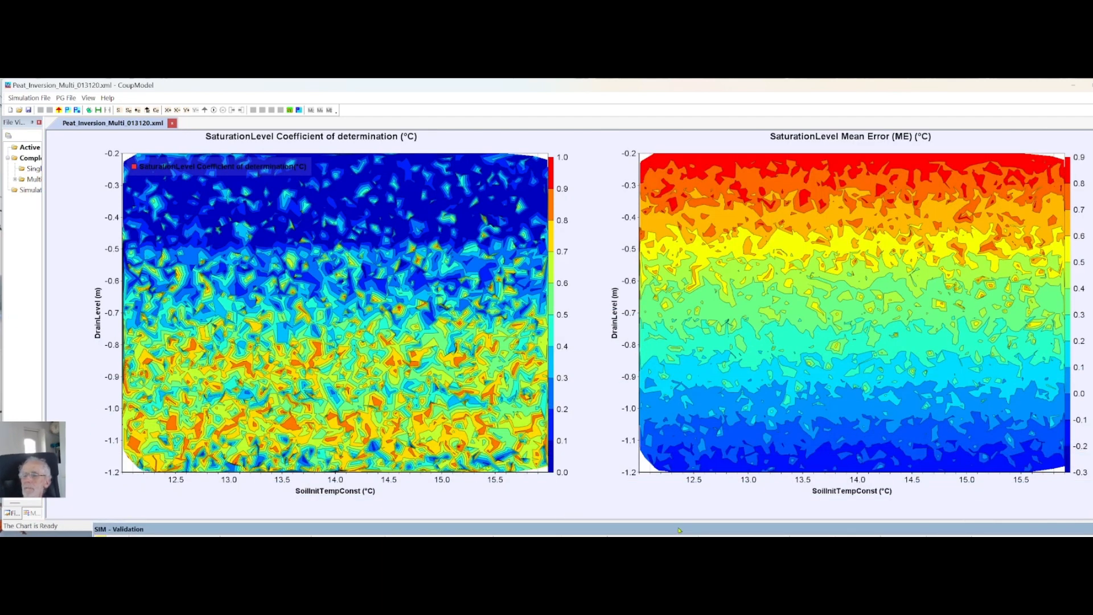
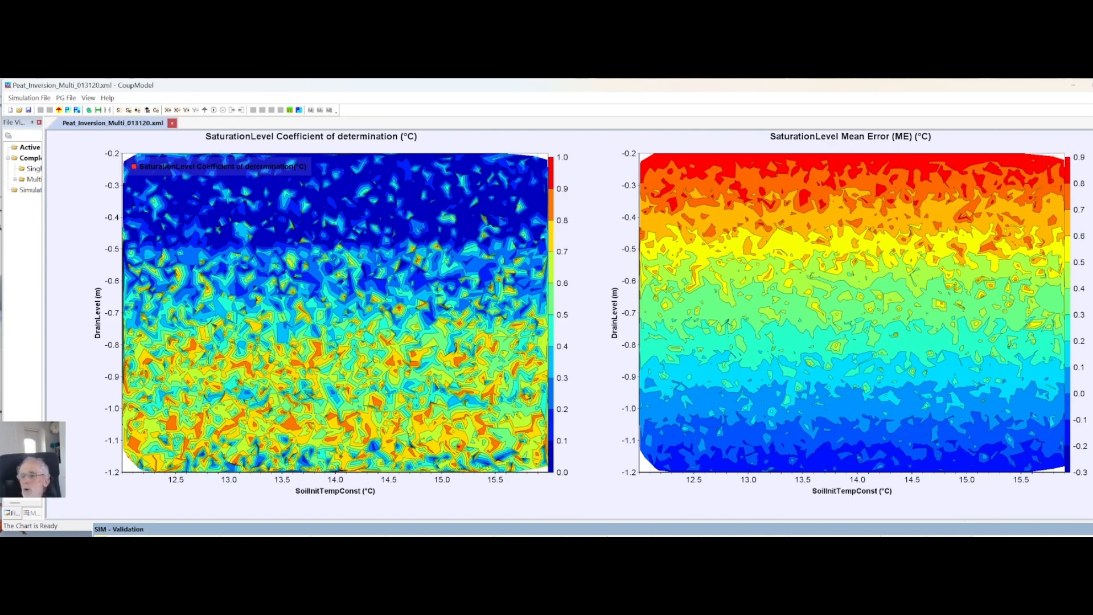
Clear the two selected VannHoyde Loc4 performance indicators and bring up the model outputs table
{"action": "mouse_move", "coordinate": [583, 535]}
{"action": "left_mouse_down"}
{"action": "mouse_move", "coordinate": [604, 363]}
{"action": "mouse_move", "coordinate": [592, 534]}
{"action": "mouse_move", "coordinate": [596, 509]}
{"action": "left_mouse_up"}
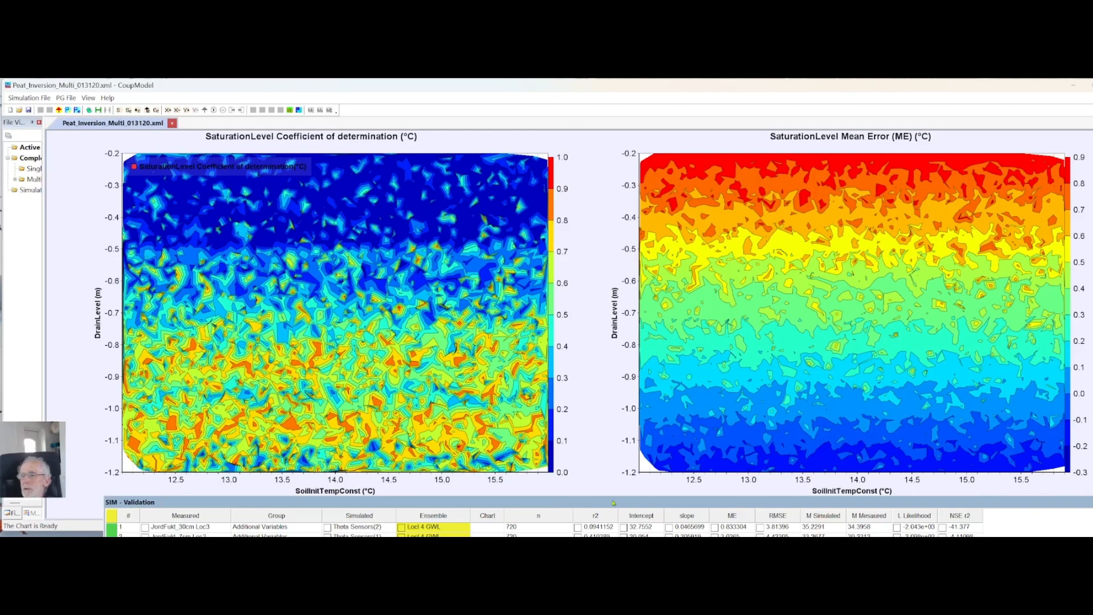
{"action": "left_click_drag", "start_coordinate": [612, 505], "coordinate": [619, 387]}
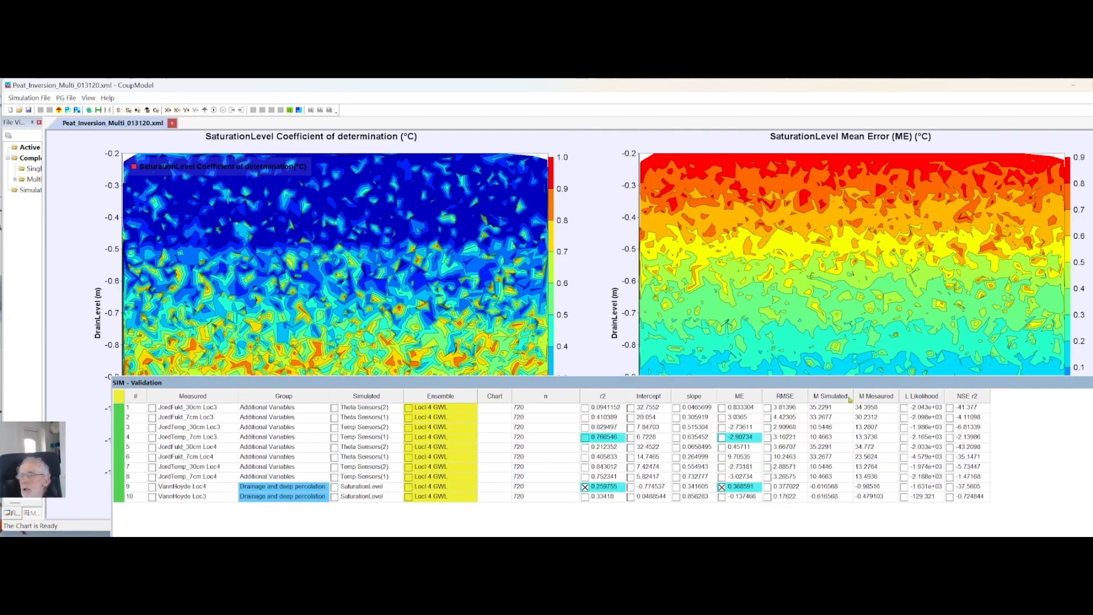
{"action": "left_click_drag", "start_coordinate": [842, 389], "coordinate": [848, 340]}
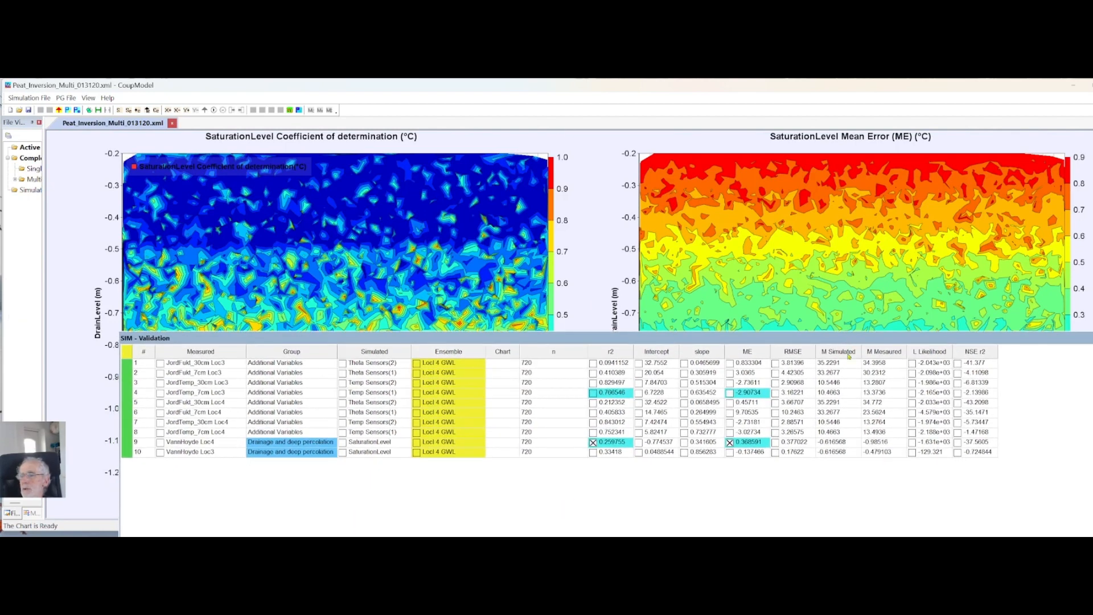
{"action": "right_click", "coordinate": [669, 398]}
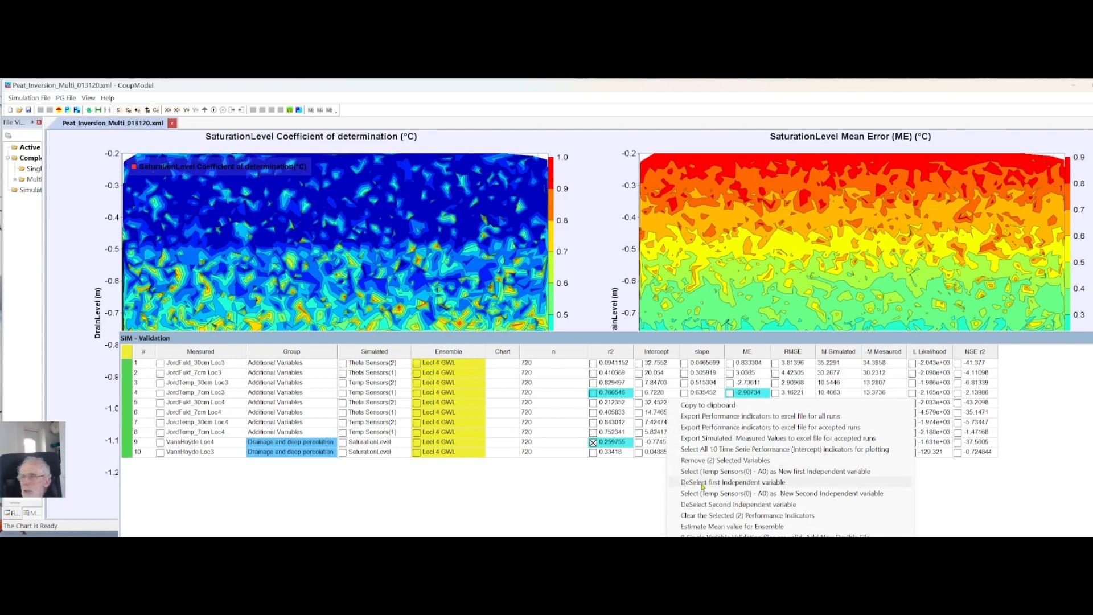
{"action": "left_click", "coordinate": [699, 516]}
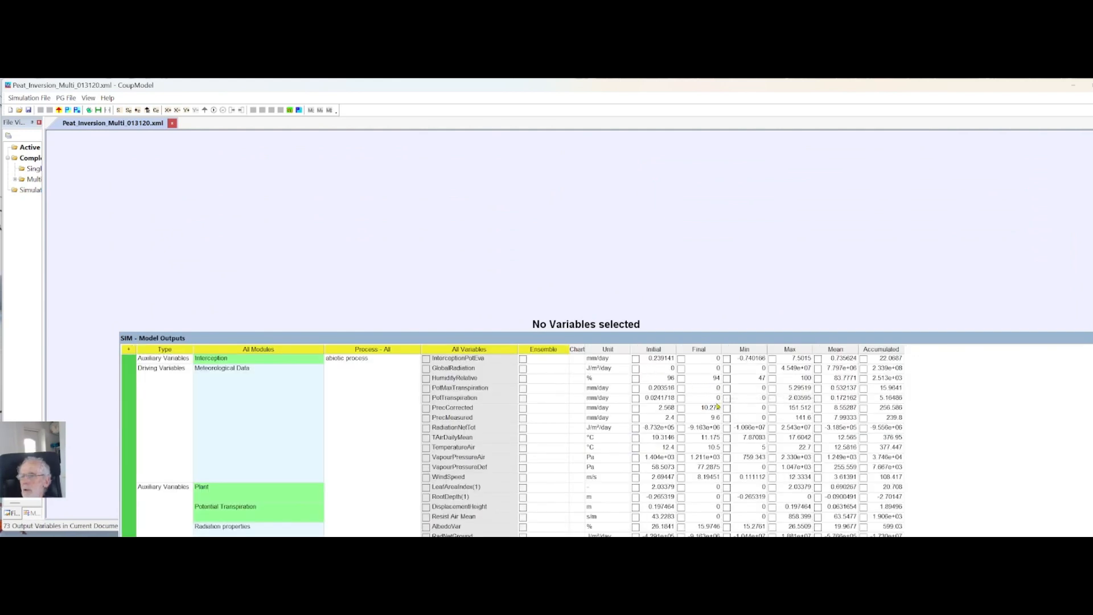
Look through the model output variables, from the accumulated water balance and meteorological data to soil temperatures, pressure heads and water contents
{"action": "scroll", "coordinate": [721, 438], "scroll_direction": "down", "scroll_amount": 5}
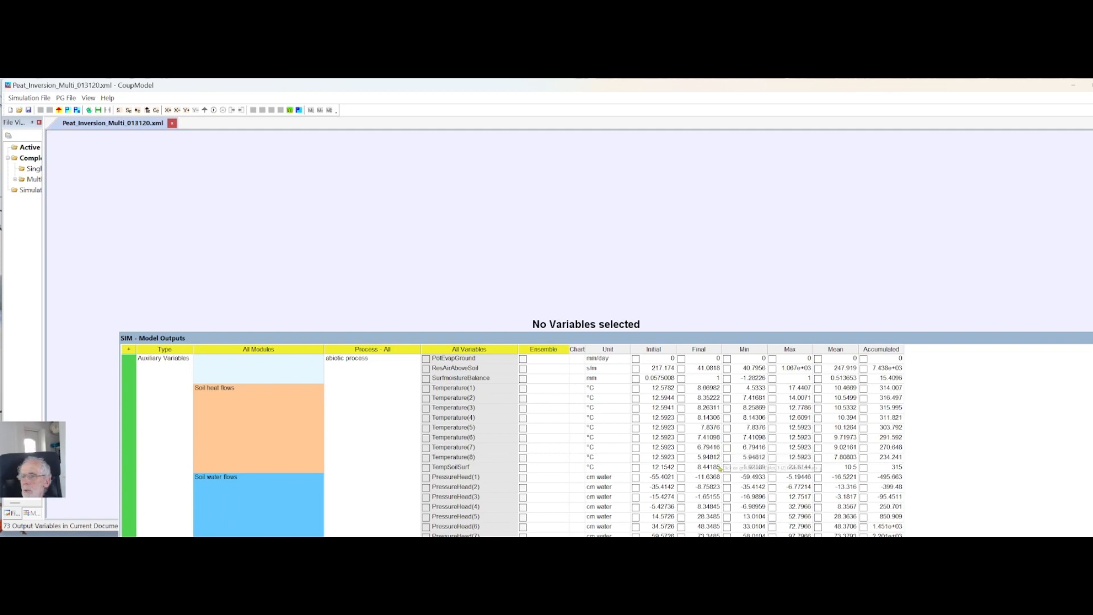
{"action": "scroll", "coordinate": [720, 469], "scroll_direction": "up", "scroll_amount": 6}
{"action": "scroll", "coordinate": [716, 483], "scroll_direction": "up", "scroll_amount": 4}
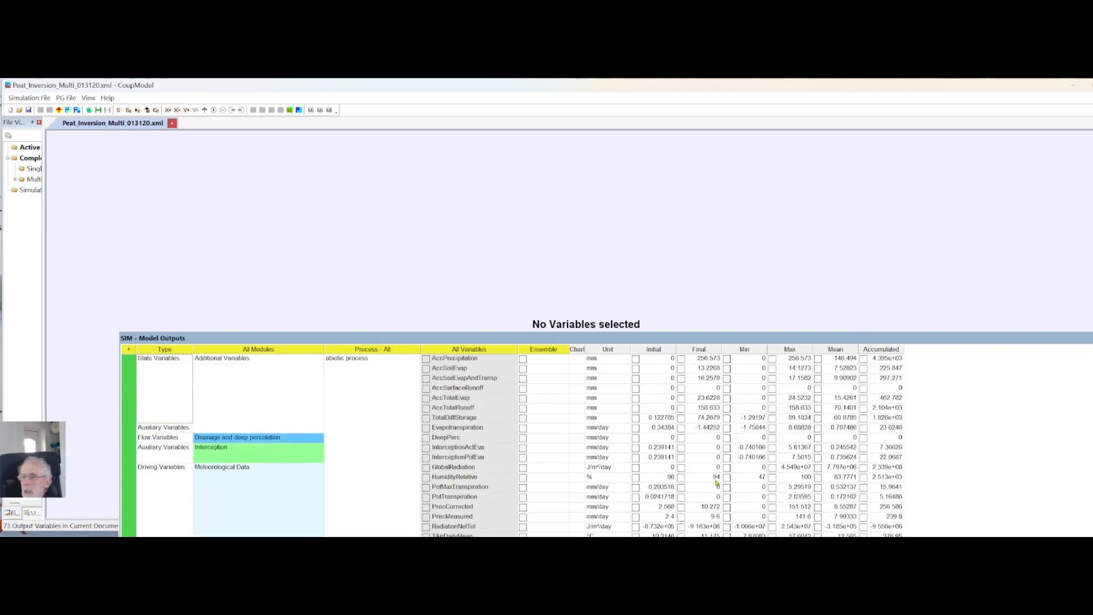
{"action": "scroll", "coordinate": [735, 447], "scroll_direction": "down", "scroll_amount": 3}
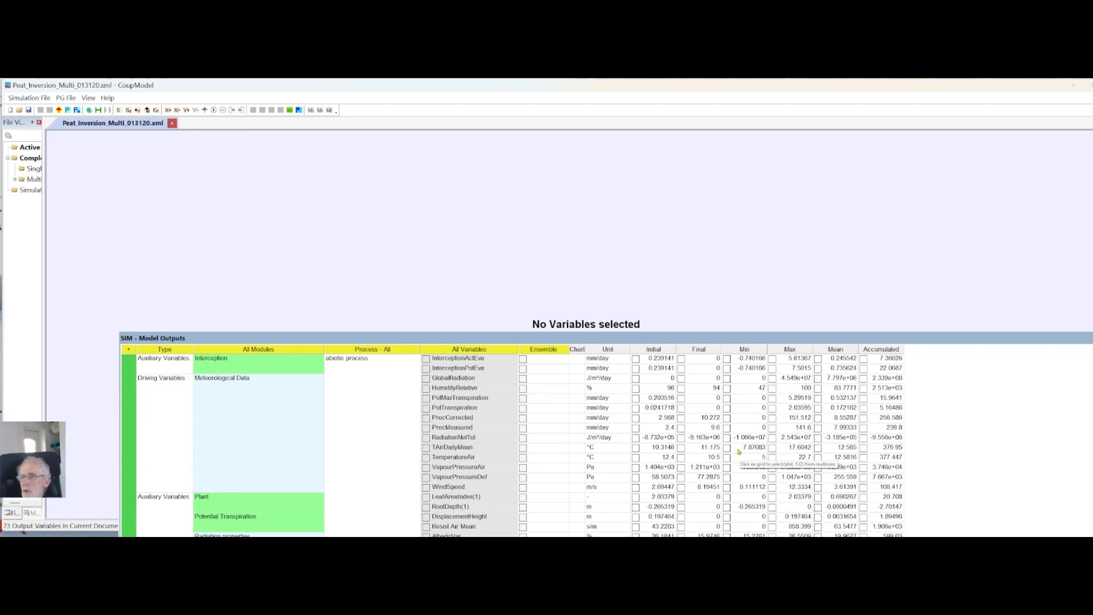
{"action": "scroll", "coordinate": [738, 452], "scroll_direction": "down", "scroll_amount": 1}
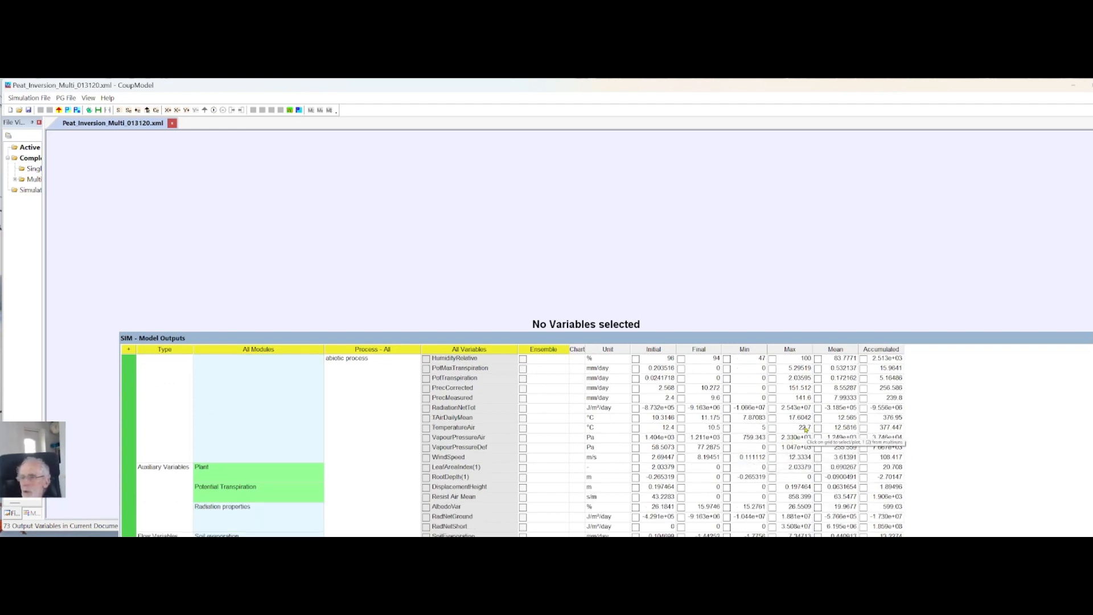
{"action": "scroll", "coordinate": [806, 429], "scroll_direction": "down", "scroll_amount": 1}
{"action": "scroll", "coordinate": [806, 429], "scroll_direction": "down", "scroll_amount": 6}
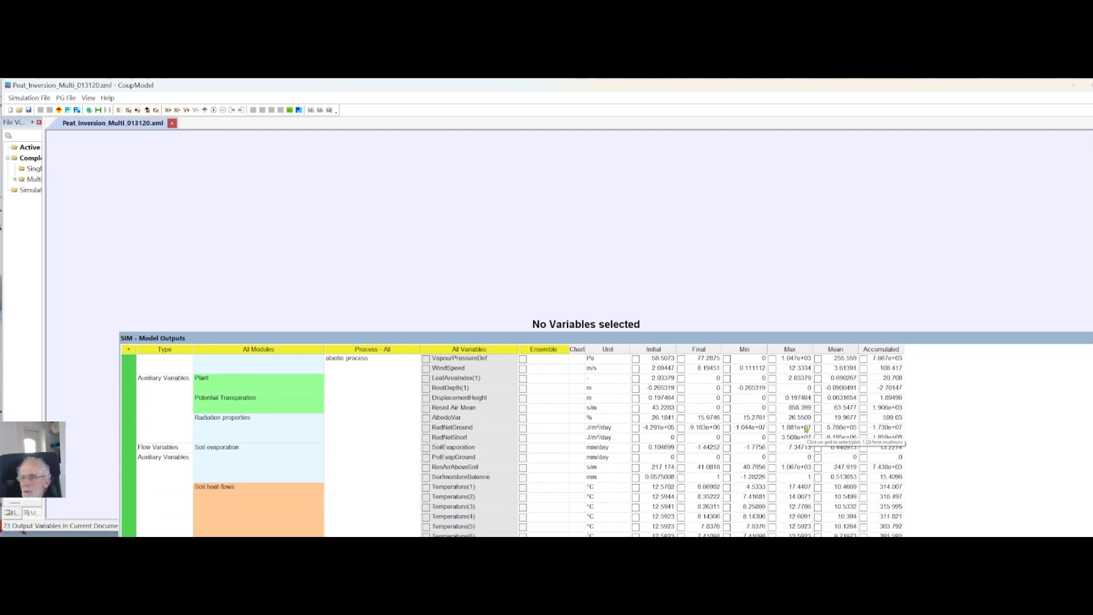
{"action": "scroll", "coordinate": [806, 428], "scroll_direction": "down", "scroll_amount": 2}
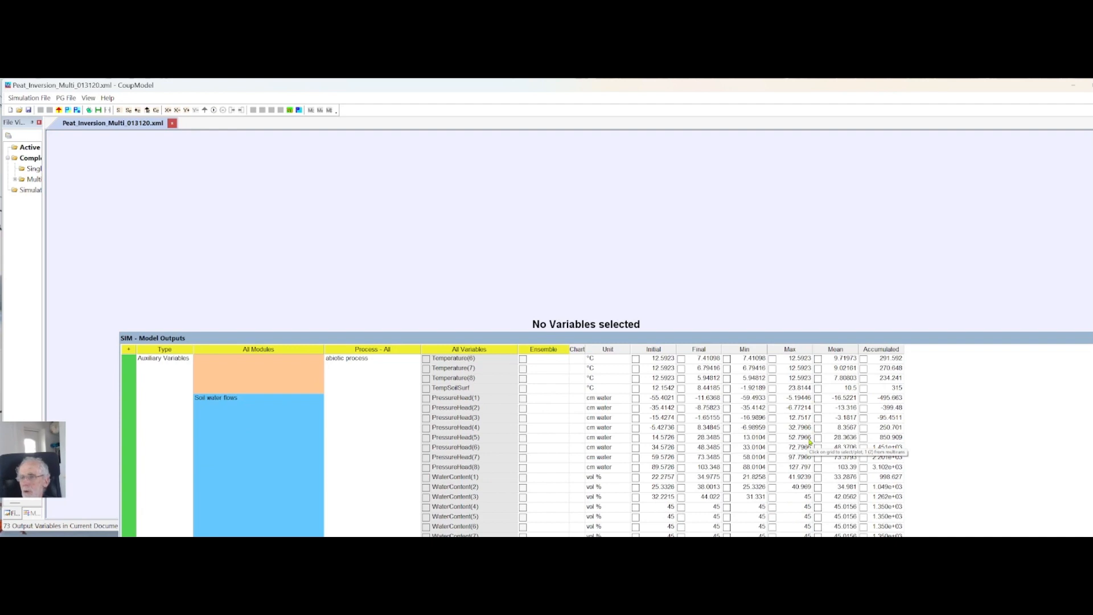
{"action": "scroll", "coordinate": [811, 443], "scroll_direction": "up", "scroll_amount": 5}
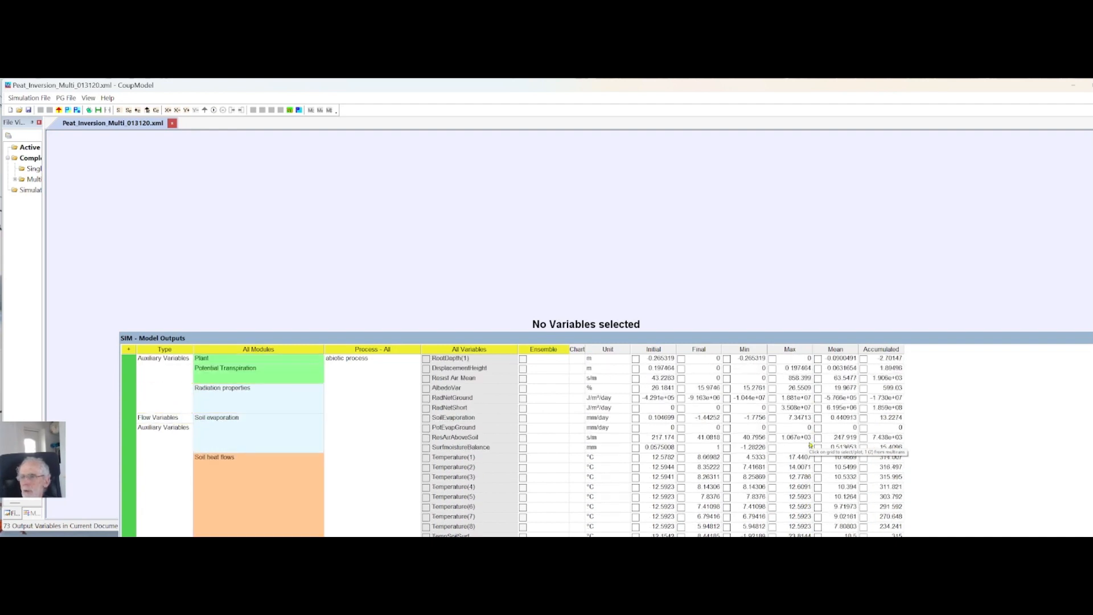
{"action": "scroll", "coordinate": [811, 445], "scroll_direction": "up", "scroll_amount": 3}
{"action": "scroll", "coordinate": [811, 445], "scroll_direction": "up", "scroll_amount": 2}
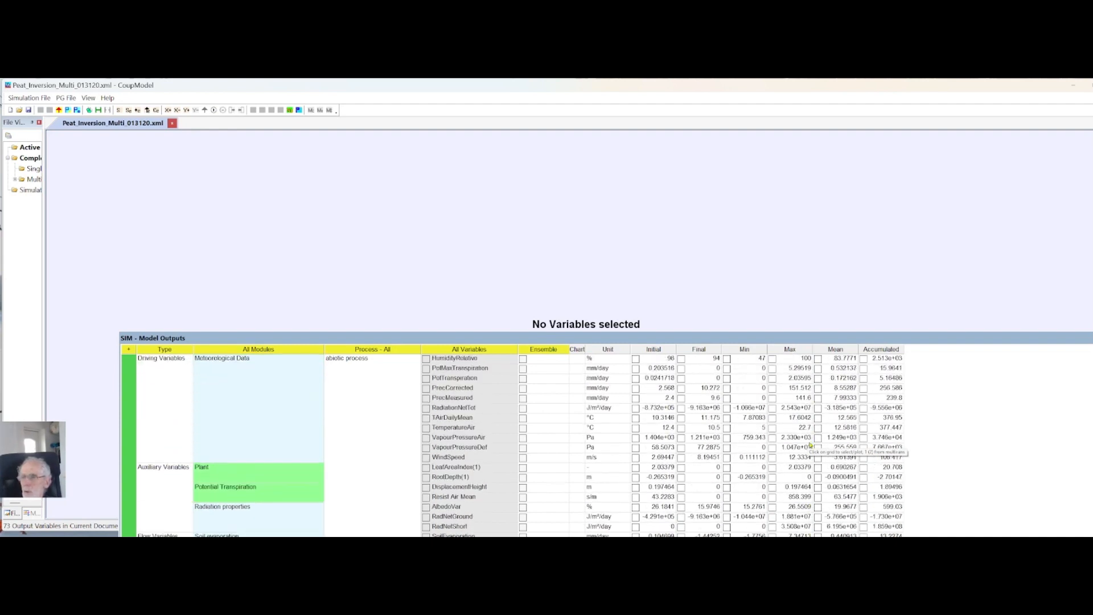
Chart the final value of AccTotalEvap from the model outputs and uncover its whole contour plot
{"action": "scroll", "coordinate": [811, 445], "scroll_direction": "up", "scroll_amount": 2}
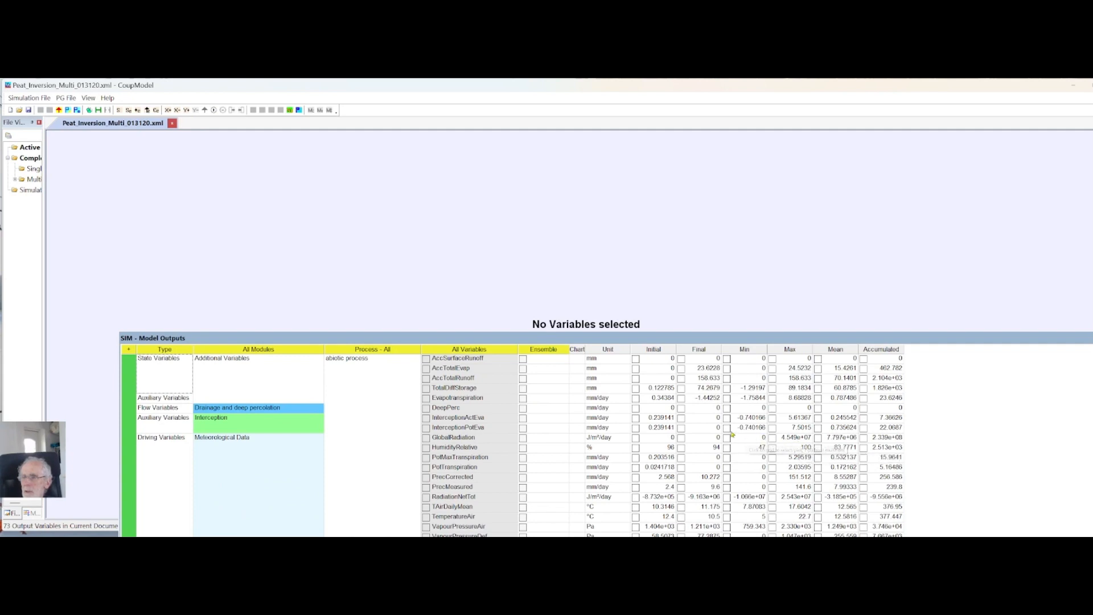
{"action": "scroll", "coordinate": [708, 427], "scroll_direction": "up", "scroll_amount": 1}
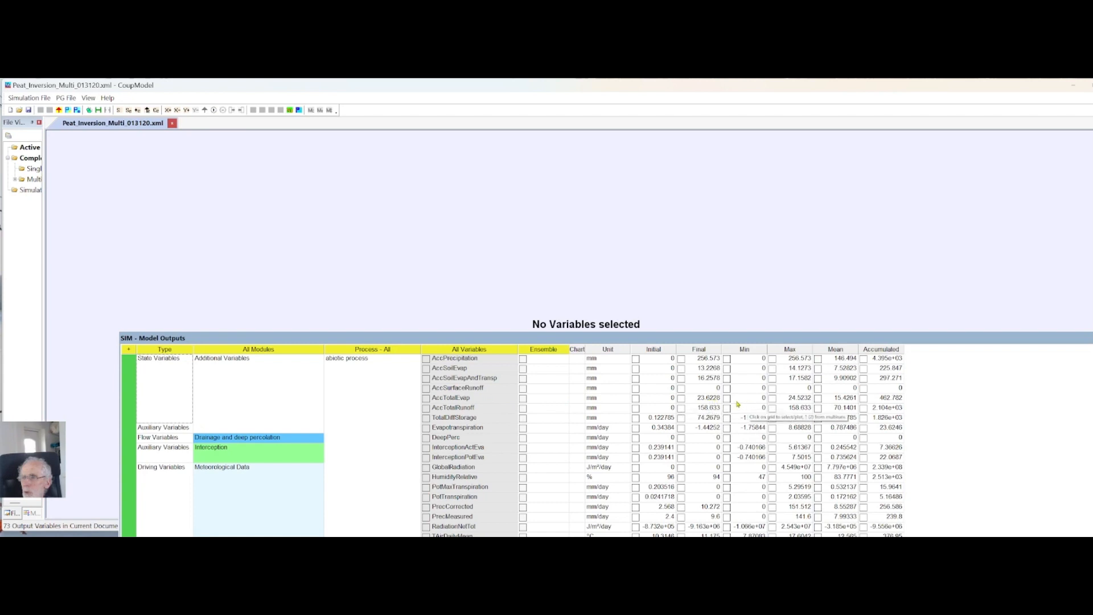
{"action": "left_click", "coordinate": [681, 399]}
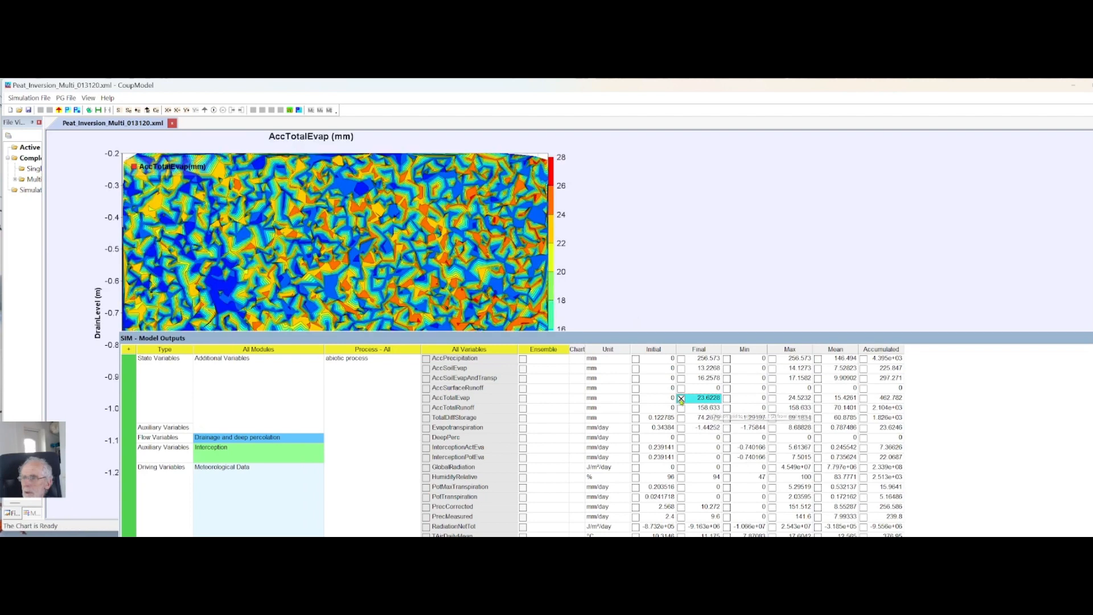
{"action": "left_click_drag", "start_coordinate": [665, 338], "coordinate": [666, 515]}
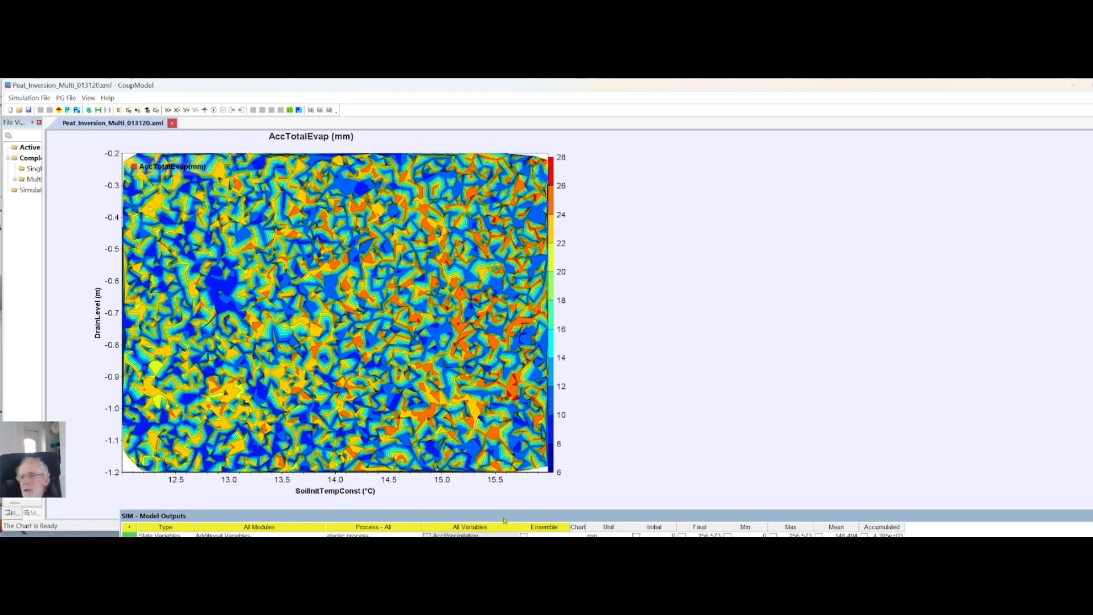
Make the Total Conductivity parameter of the multi-run the new first independent variable of the chart
{"action": "left_click_drag", "start_coordinate": [522, 516], "coordinate": [453, 195]}
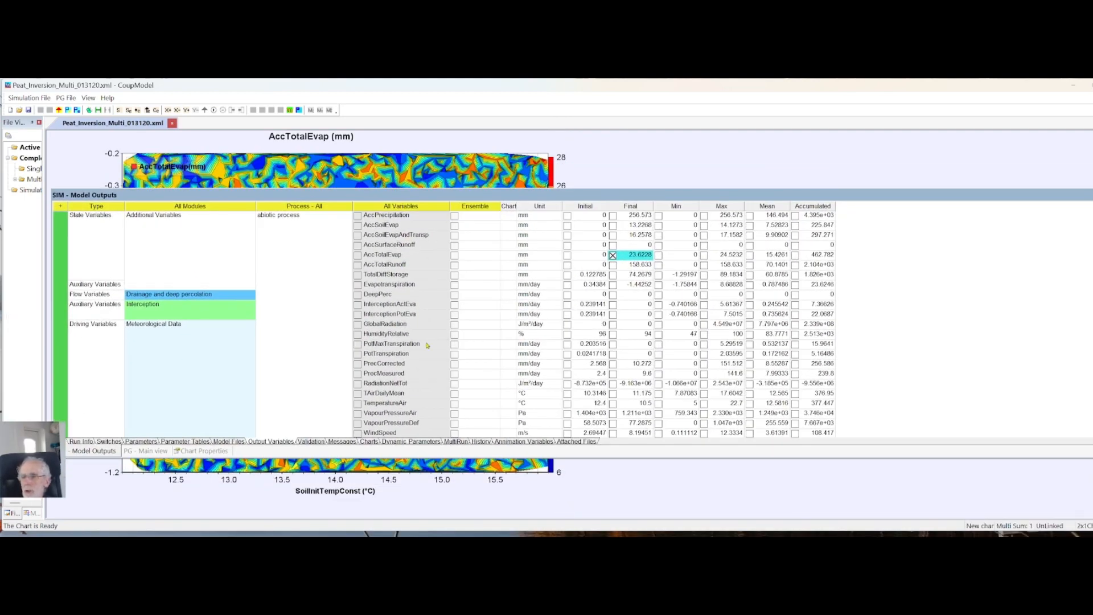
{"action": "left_click", "coordinate": [457, 441]}
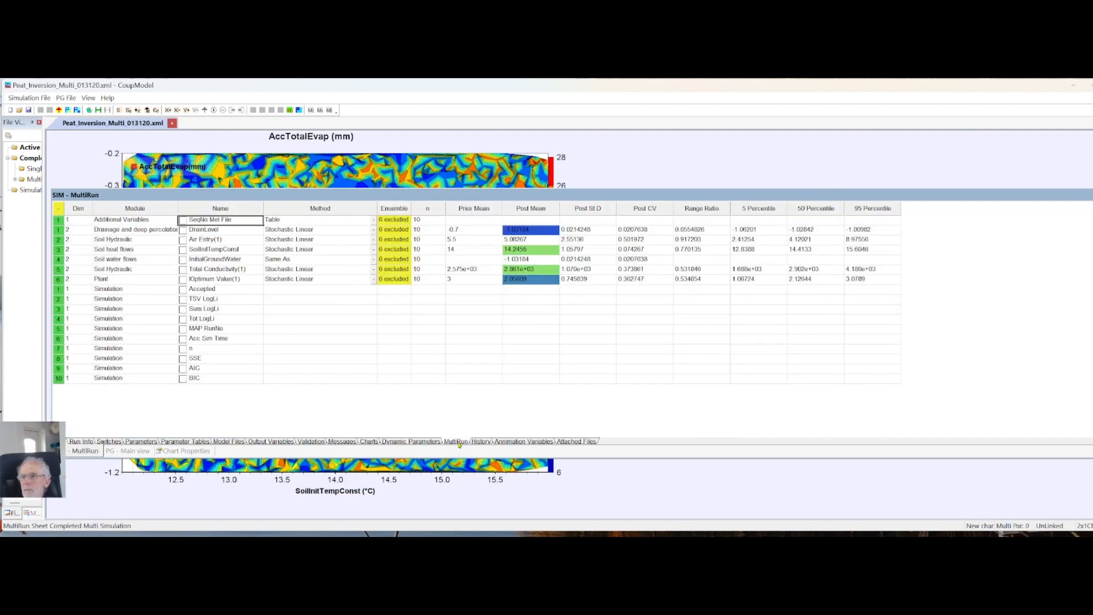
{"action": "right_click", "coordinate": [192, 273]}
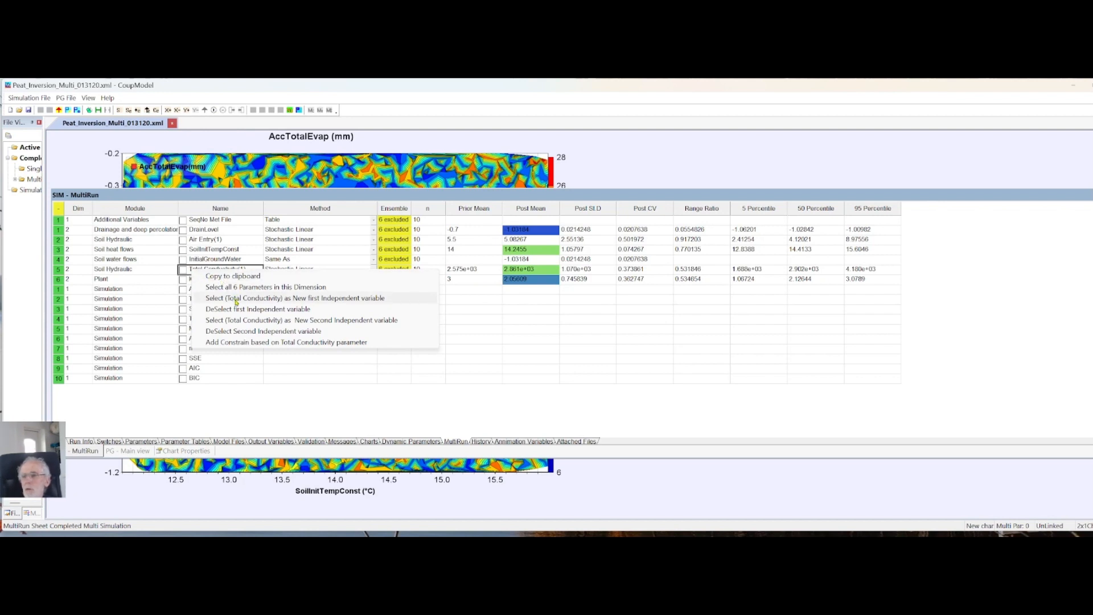
{"action": "left_click", "coordinate": [236, 301]}
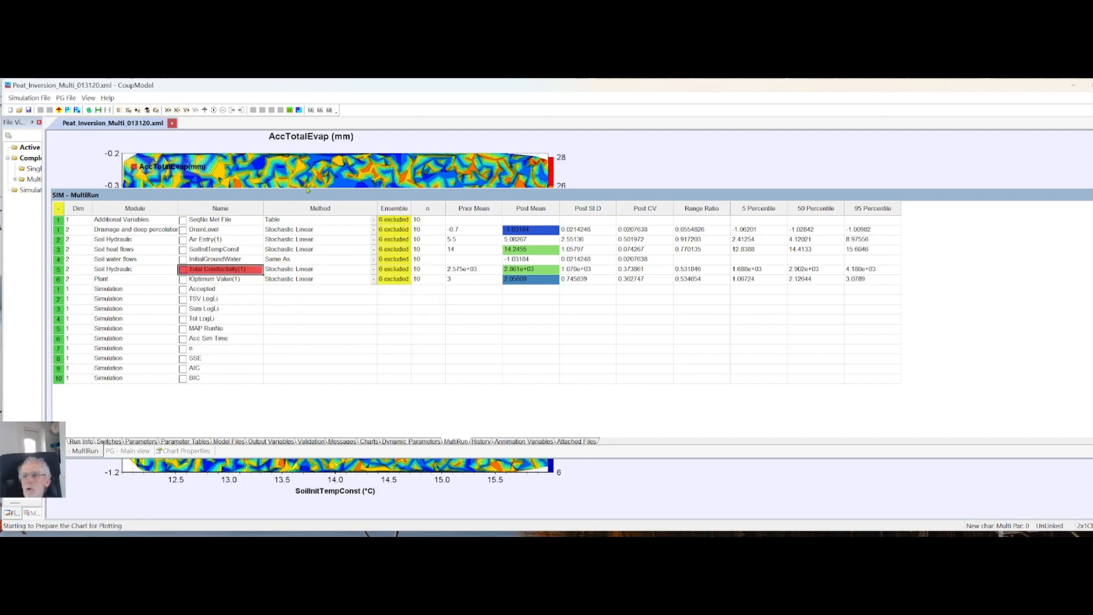
{"action": "left_click_drag", "start_coordinate": [304, 197], "coordinate": [305, 198]}
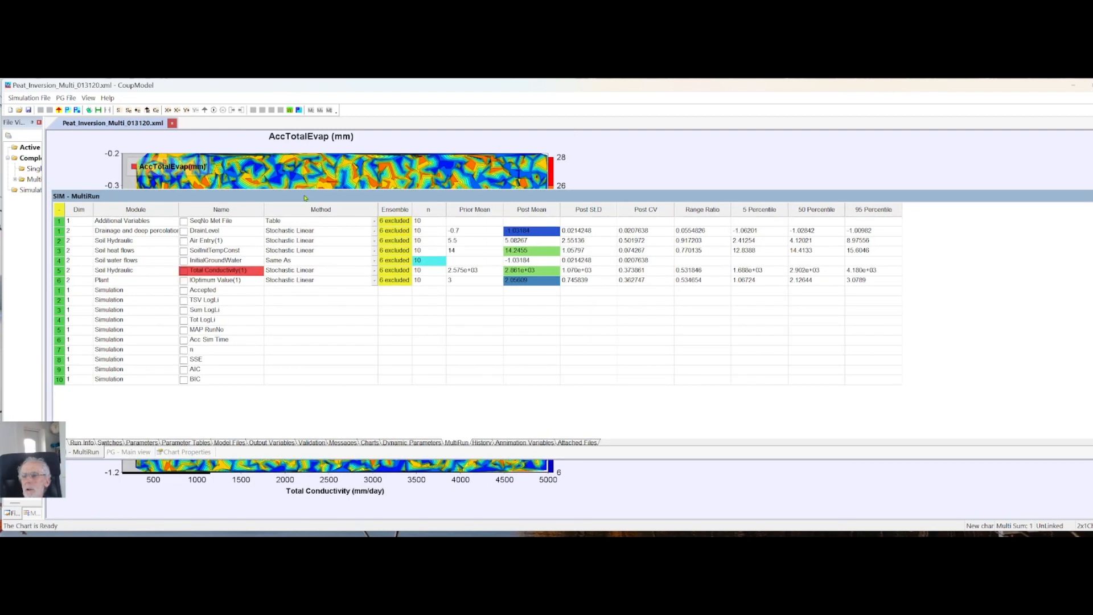
Chart the final value of PotTranspiration from the model outputs beside AccTotalEvap and uncover both contour plots
{"action": "left_click", "coordinate": [272, 443]}
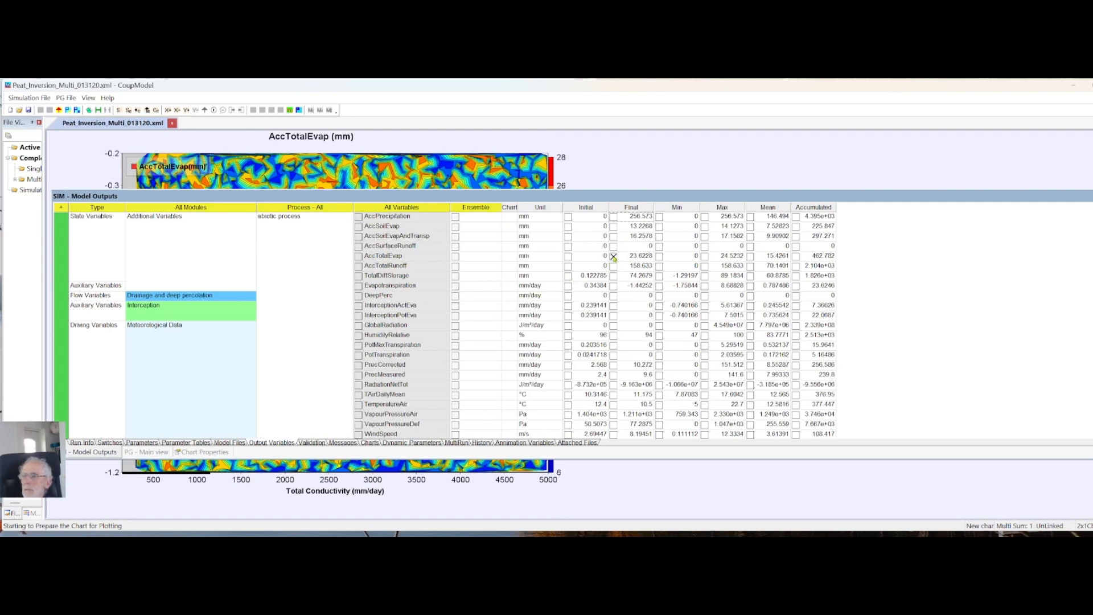
{"action": "scroll", "coordinate": [613, 257], "scroll_direction": "down", "scroll_amount": 3}
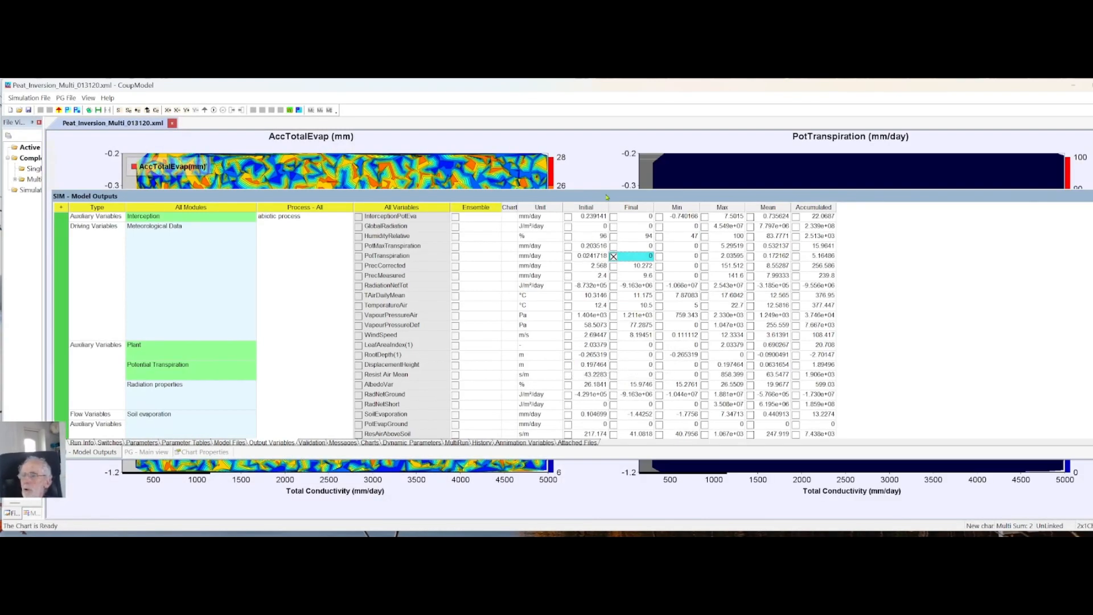
{"action": "left_click_drag", "start_coordinate": [607, 196], "coordinate": [892, 497]}
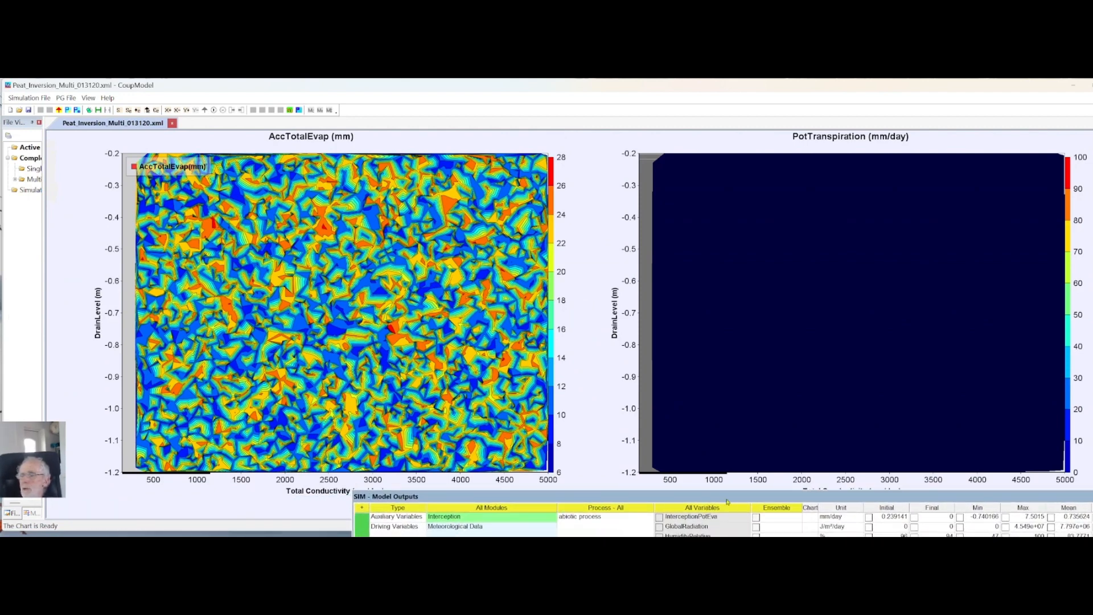
{"action": "left_click_drag", "start_coordinate": [730, 498], "coordinate": [740, 533]}
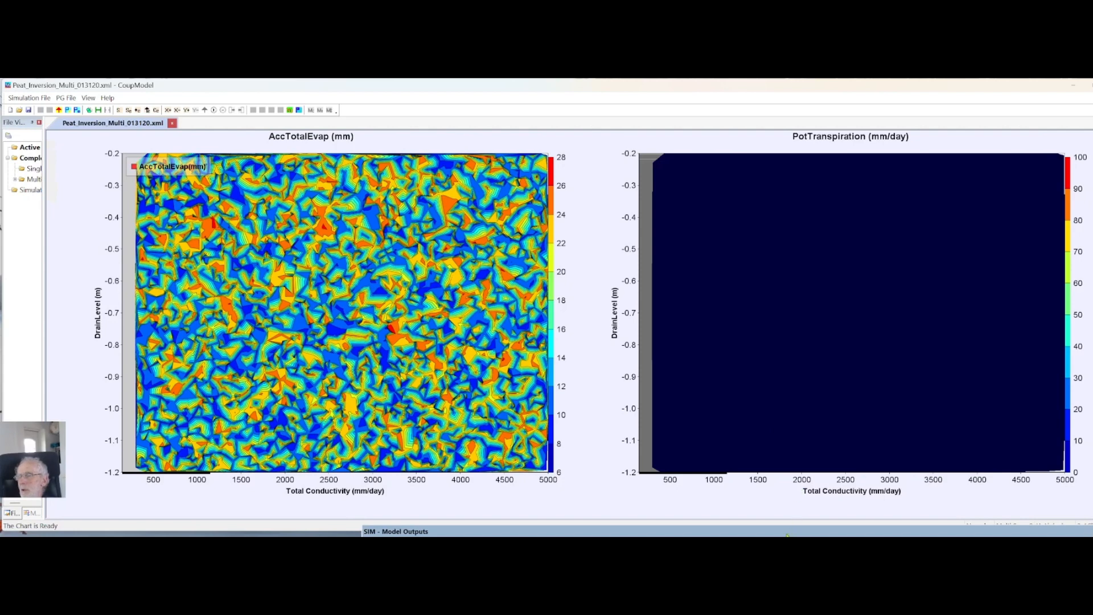
Move the floating model outputs table back over the charts so its variable list is fully readable
{"action": "mouse_move", "coordinate": [792, 531]}
{"action": "left_click_drag", "start_coordinate": [769, 424], "coordinate": [749, 377]}
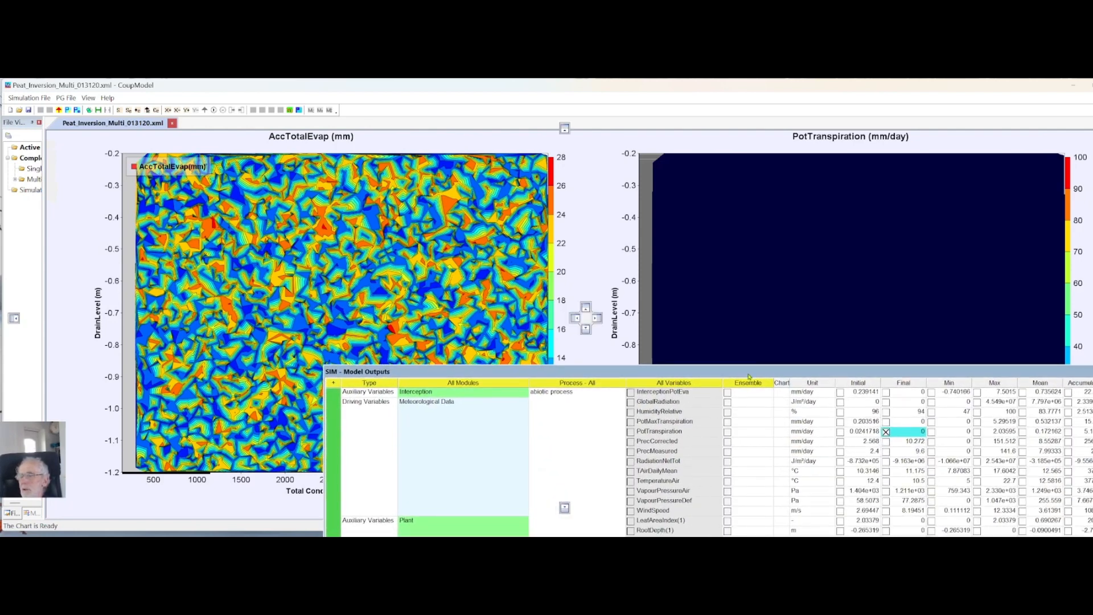
{"action": "left_click_drag", "start_coordinate": [749, 377], "coordinate": [865, 437]}
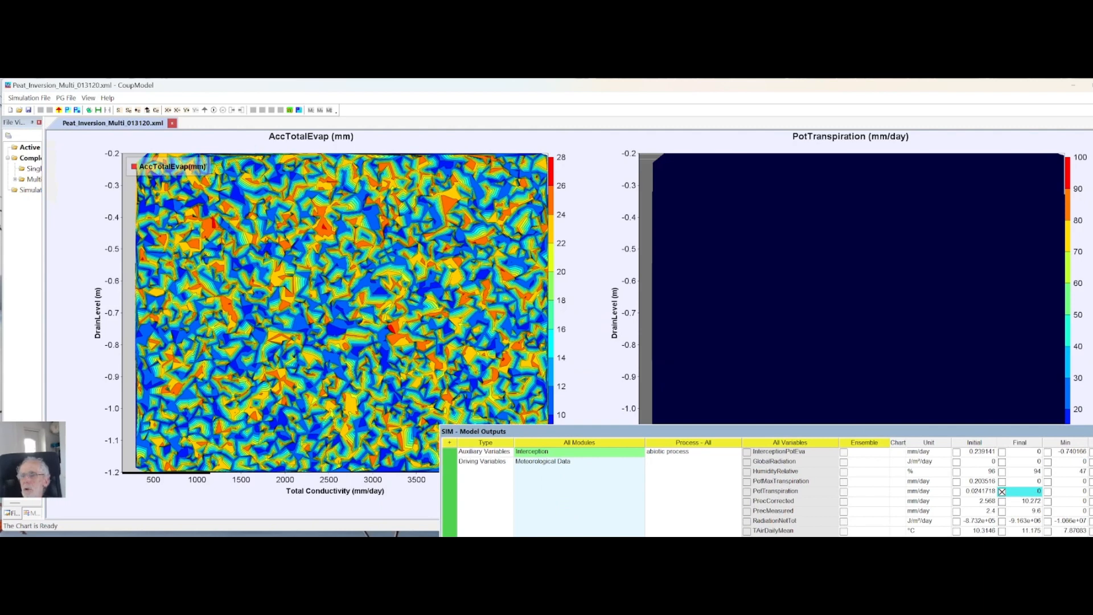
{"action": "mouse_move", "coordinate": [836, 431]}
{"action": "left_mouse_down"}
{"action": "mouse_move", "coordinate": [823, 320]}
{"action": "mouse_move", "coordinate": [765, 317]}
{"action": "mouse_move", "coordinate": [807, 273]}
{"action": "mouse_move", "coordinate": [780, 205]}
{"action": "mouse_move", "coordinate": [579, 193]}
{"action": "left_mouse_up"}
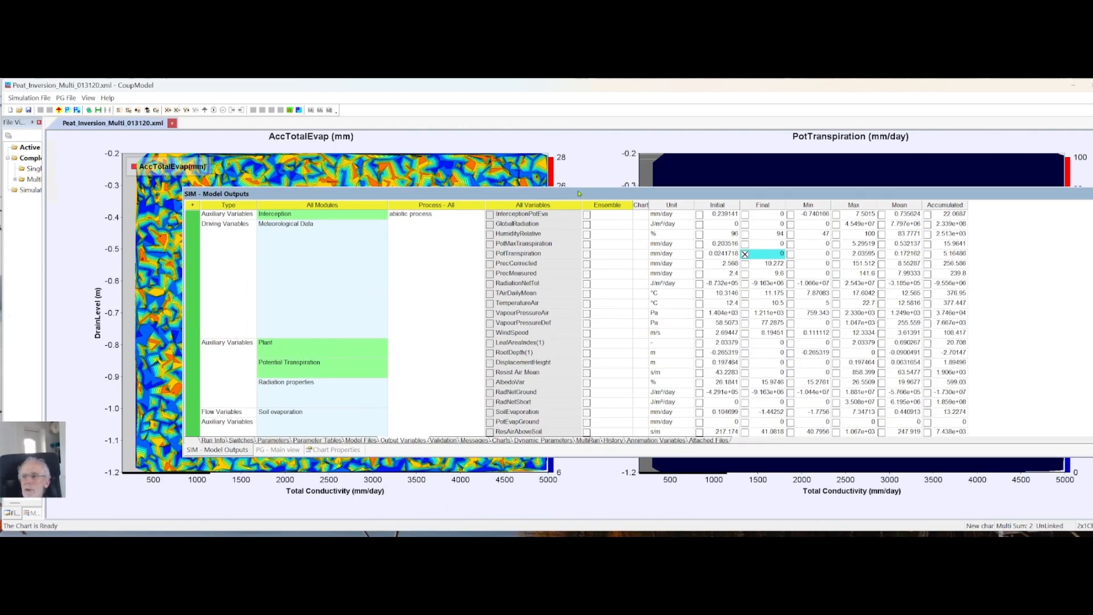